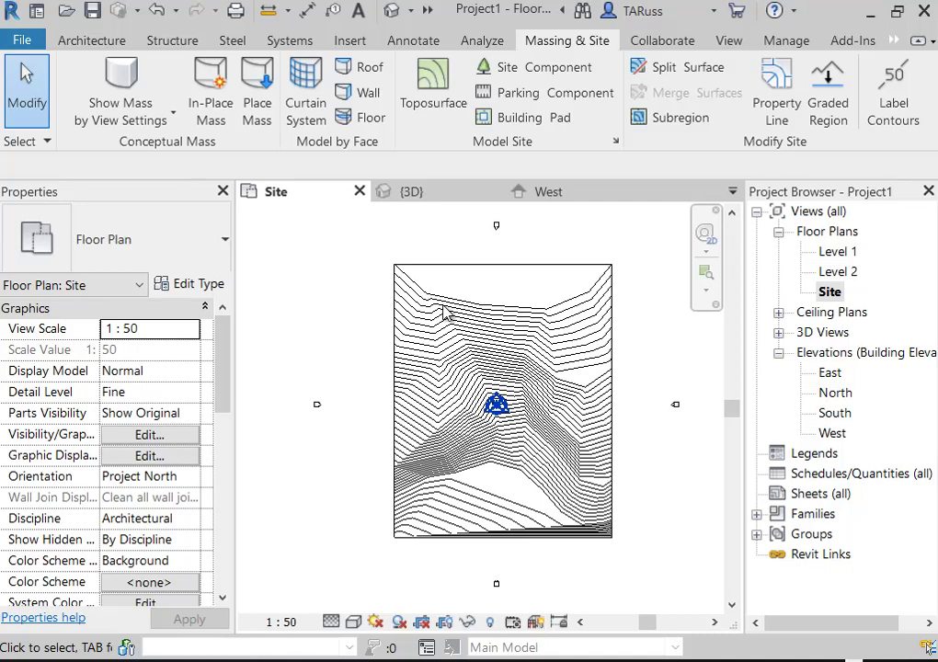
Examine the contours of the topography surface in the Site plan and from several angles in the 3D view.
scroll(505, 302, up, 1)
scroll(513, 333, up, 2)
scroll(513, 333, up, 3)
scroll(513, 333, down, 6)
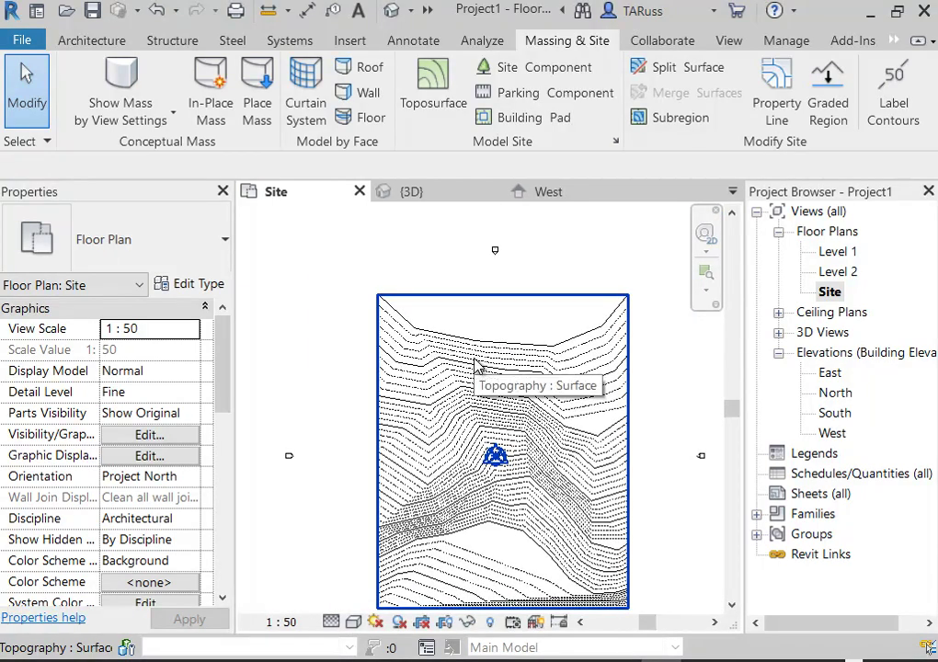
key(Escape)
click(392, 12)
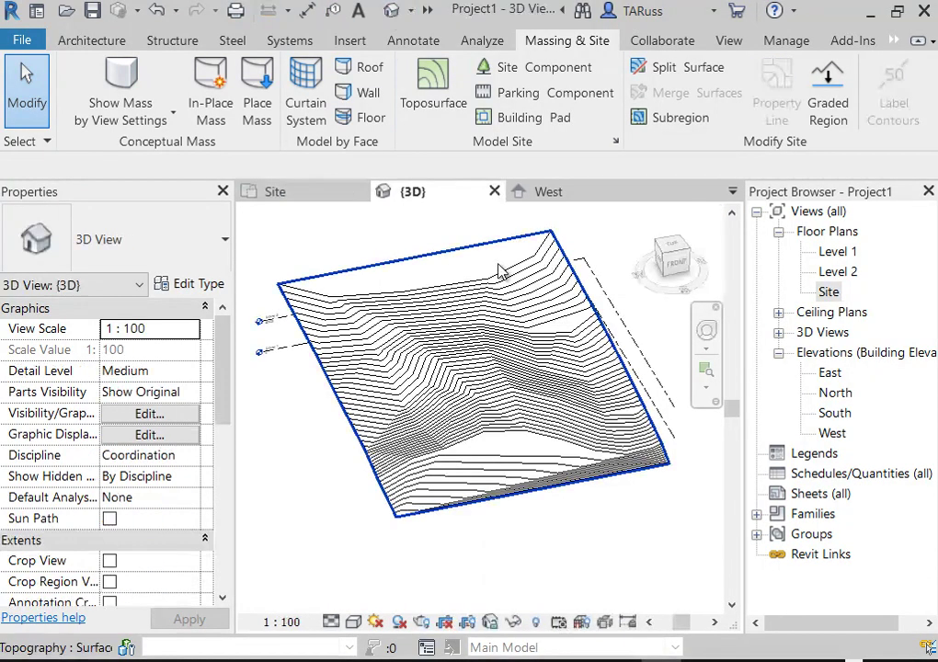
shift+middle_drag(382, 437, 497, 456)
scroll(523, 361, up, 3)
scroll(526, 342, down, 4)
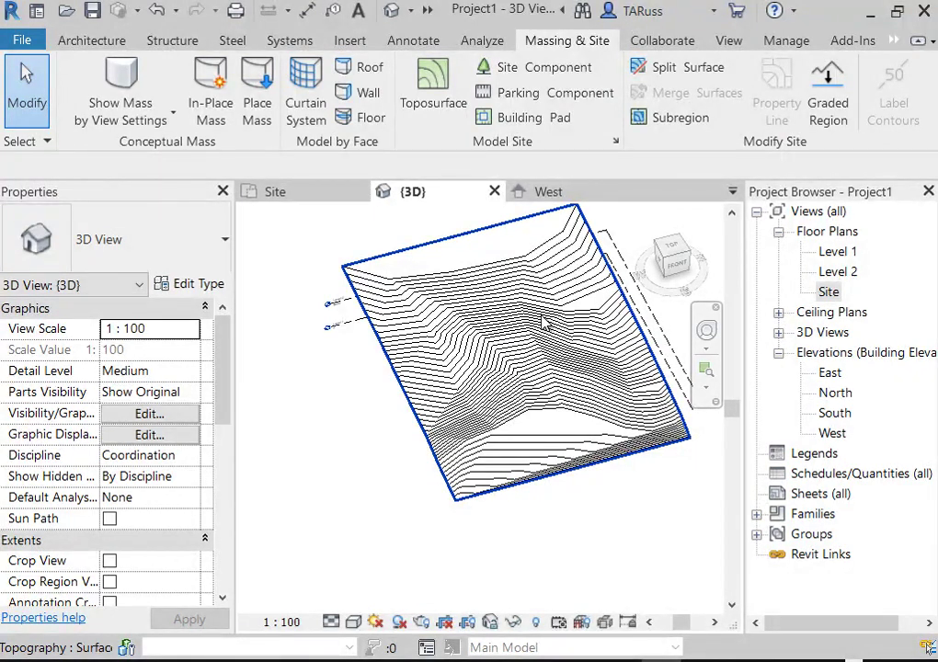
scroll(538, 318, up, 2)
scroll(472, 359, down, 1)
shift+middle_drag(416, 492, 337, 479)
scroll(503, 372, up, 2)
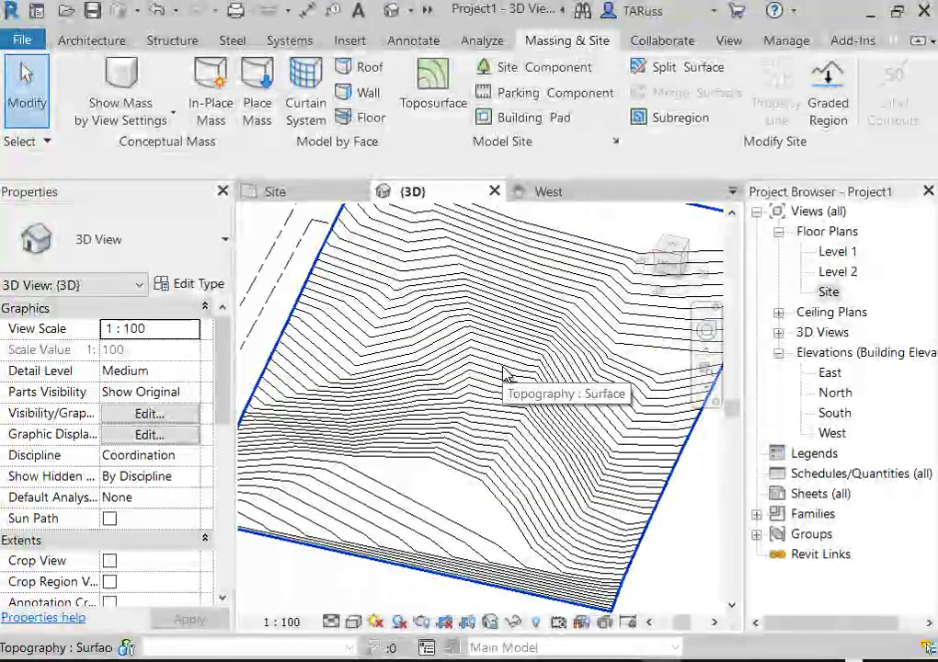
scroll(504, 372, down, 3)
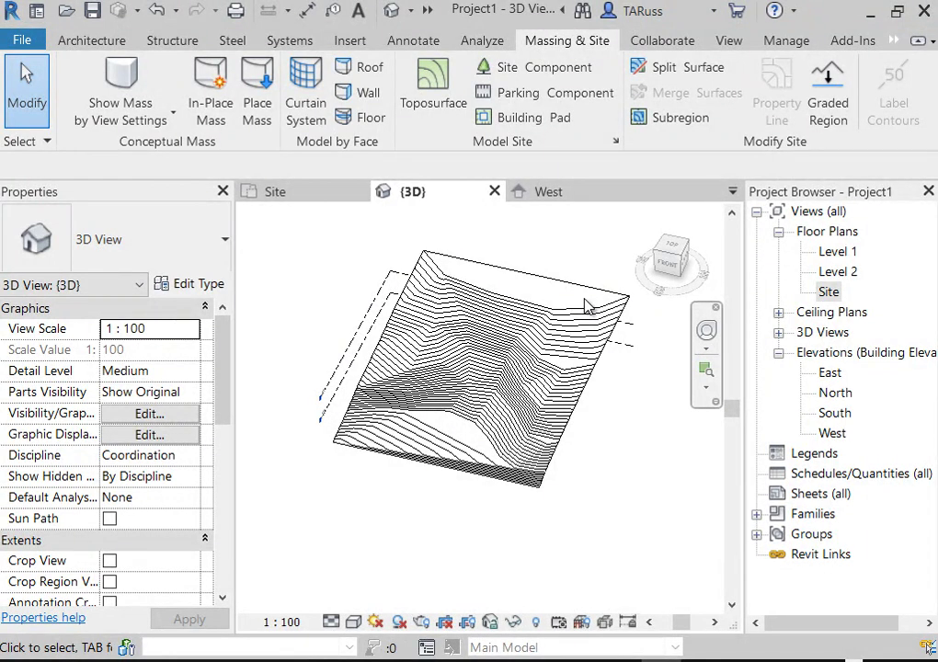
In the Site plan, sketch a straight 900mm Pipe railing path about 7000 mm long across the western slope and finish the sketch.
double_click(830, 293)
scroll(541, 420, up, 2)
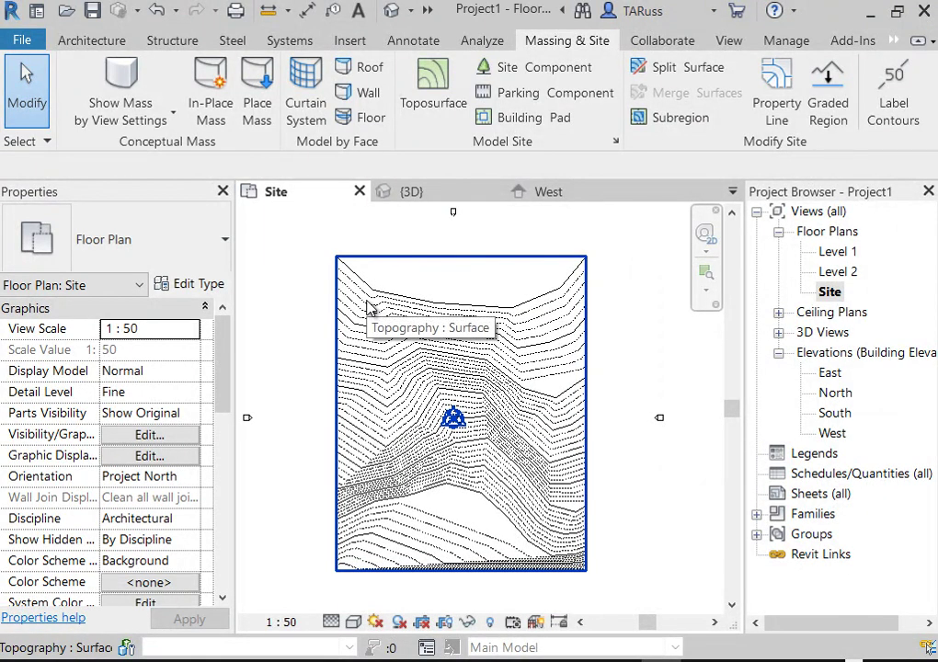
click(91, 42)
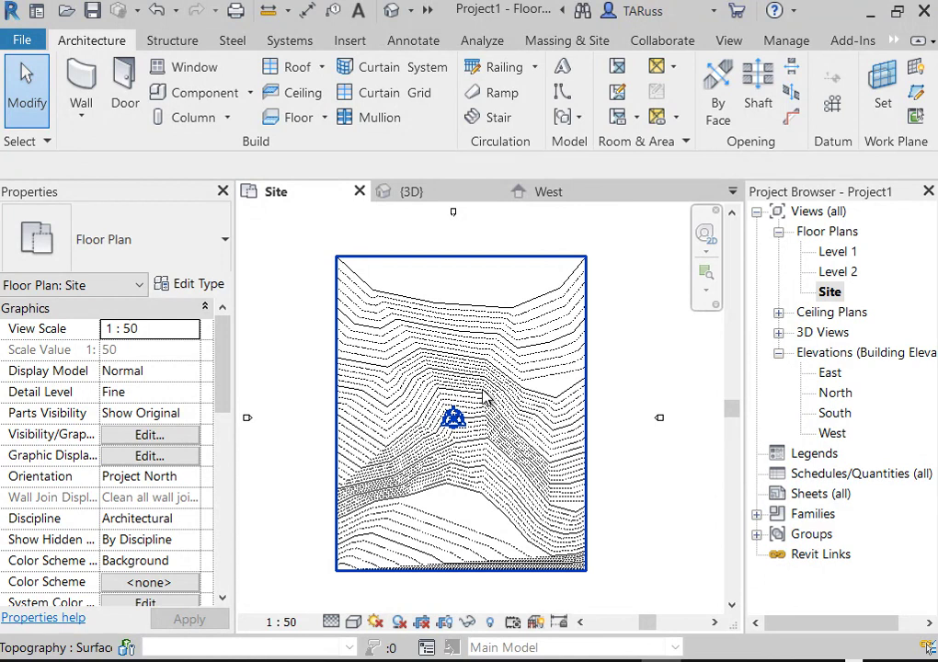
scroll(485, 396, up, 1)
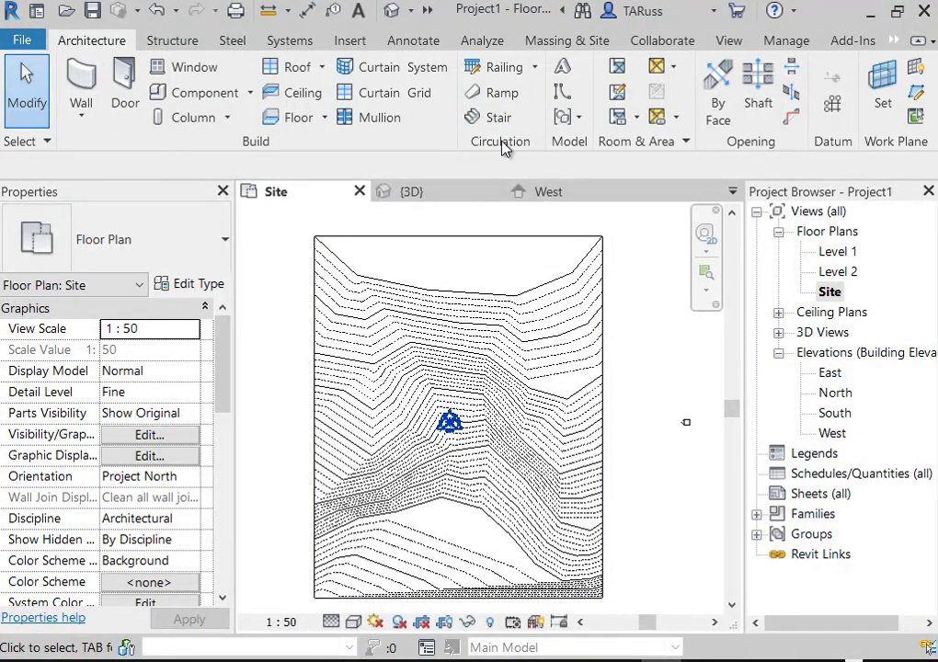
click(503, 72)
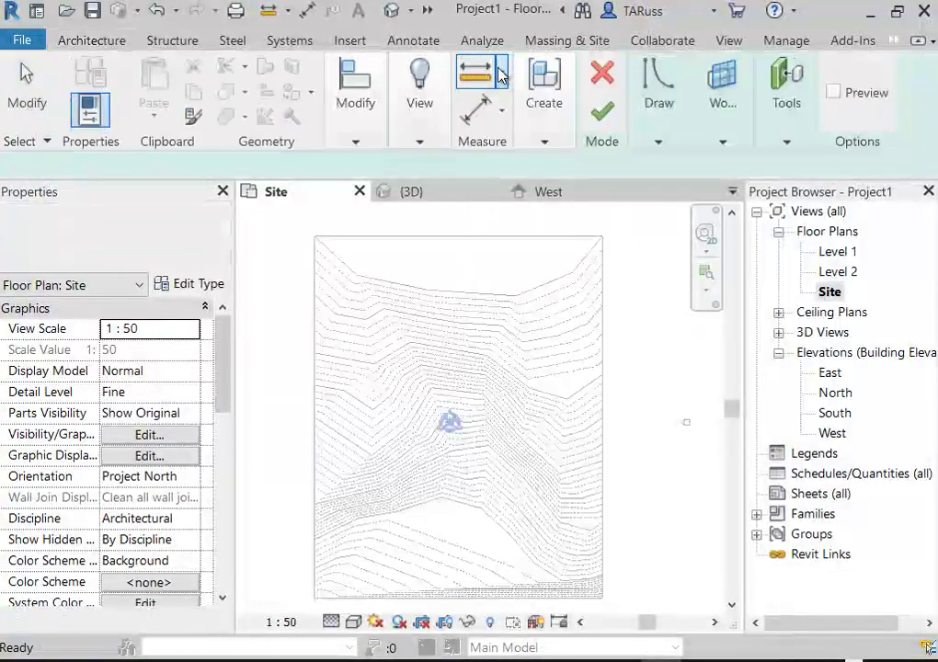
click(659, 142)
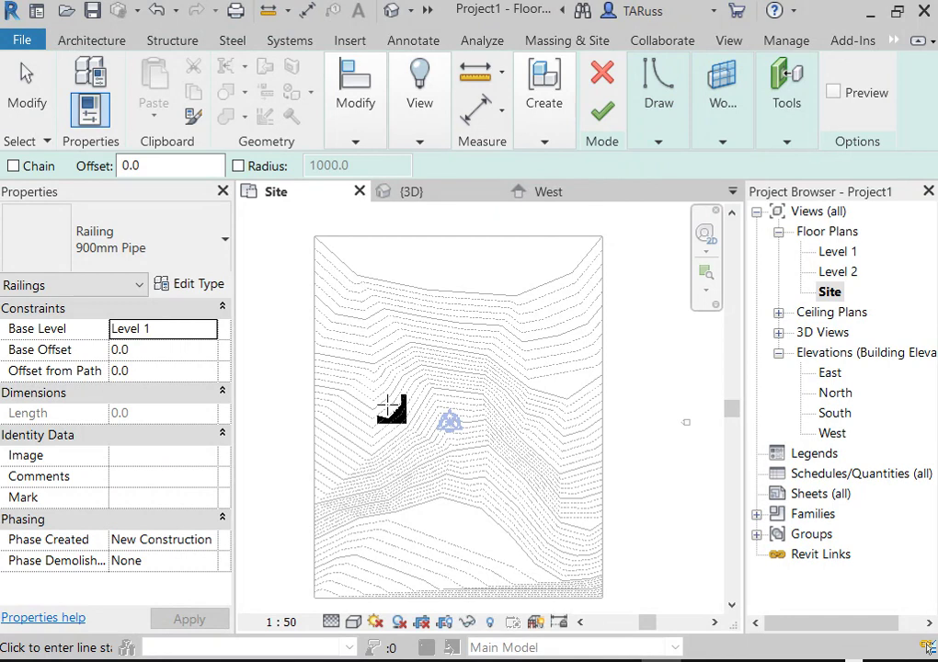
scroll(377, 382, up, 3)
middle_drag(379, 342, 480, 299)
click(486, 288)
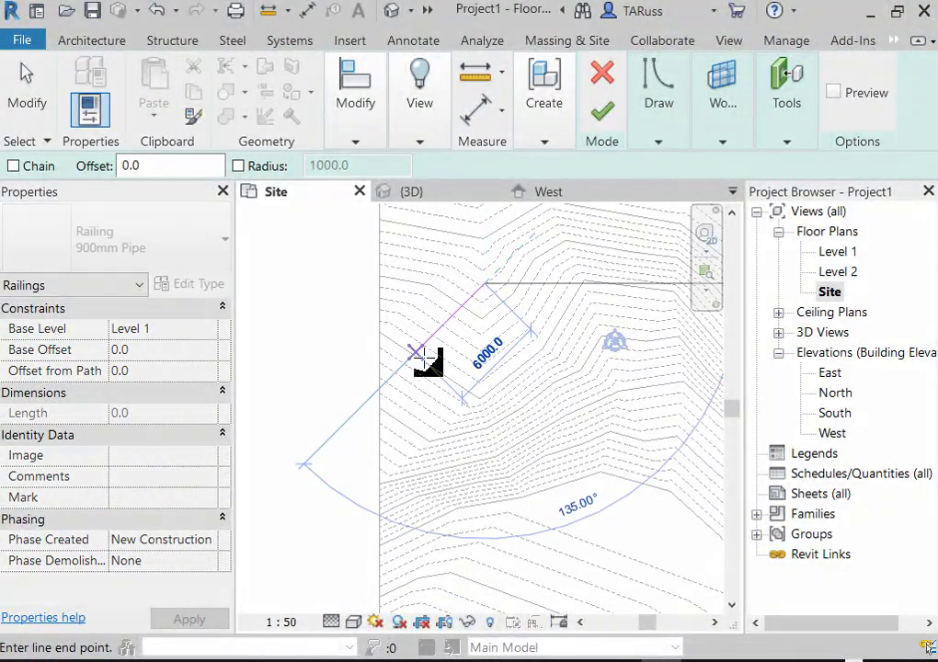
click(422, 374)
right_click(509, 328)
click(559, 336)
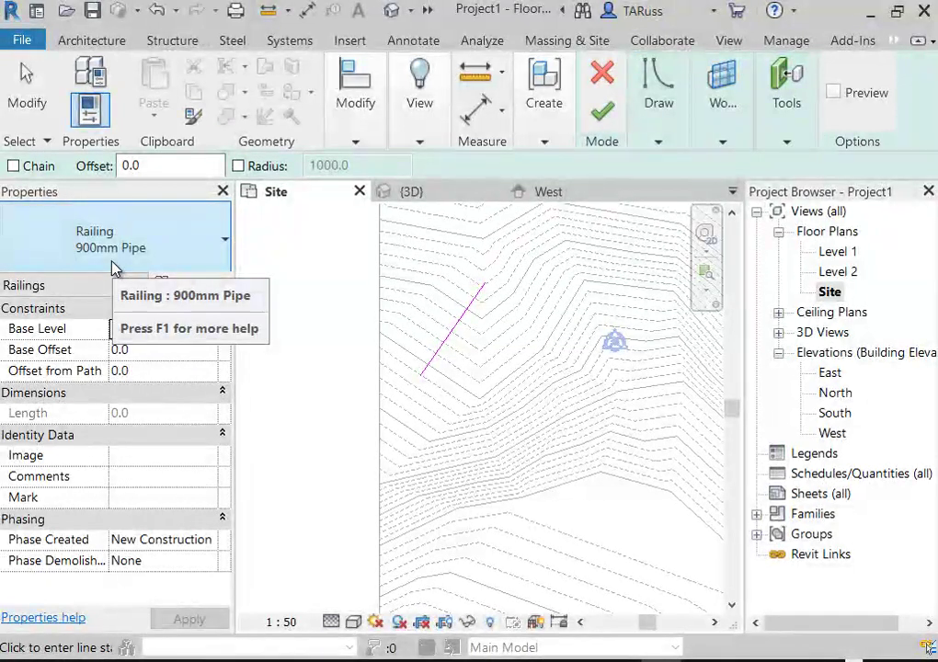
click(113, 267)
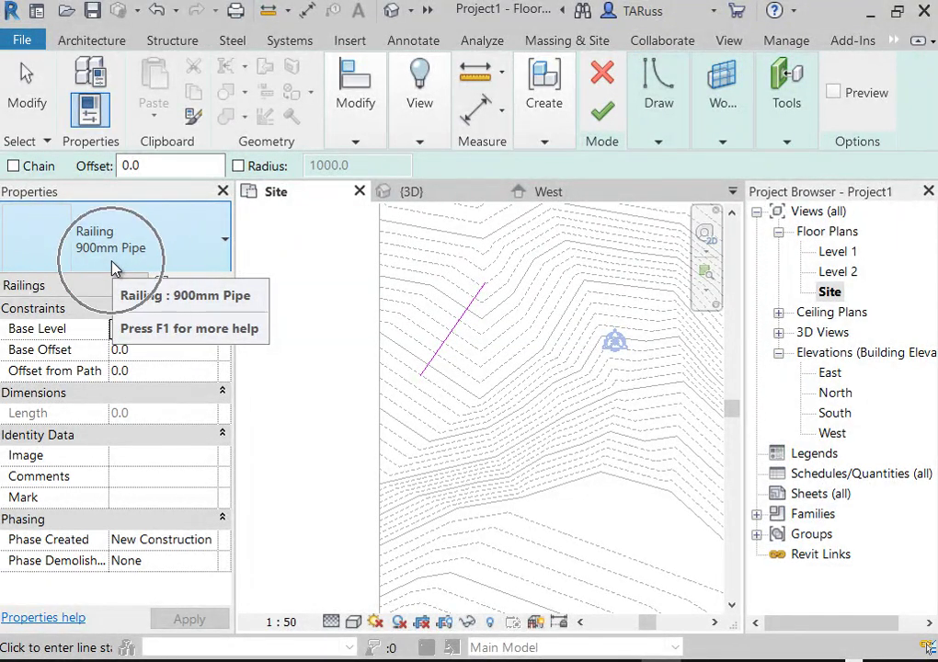
click(603, 115)
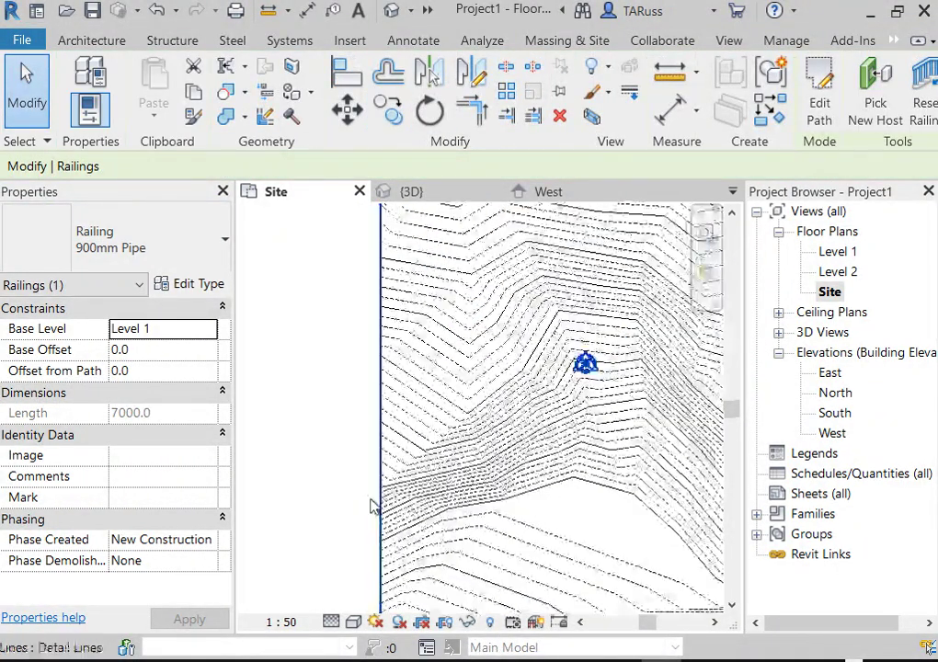
In the 3D view, pick the topography surface as the straight railing's new host and check its fit to the slope from the left side.
scroll(372, 506, down, 4)
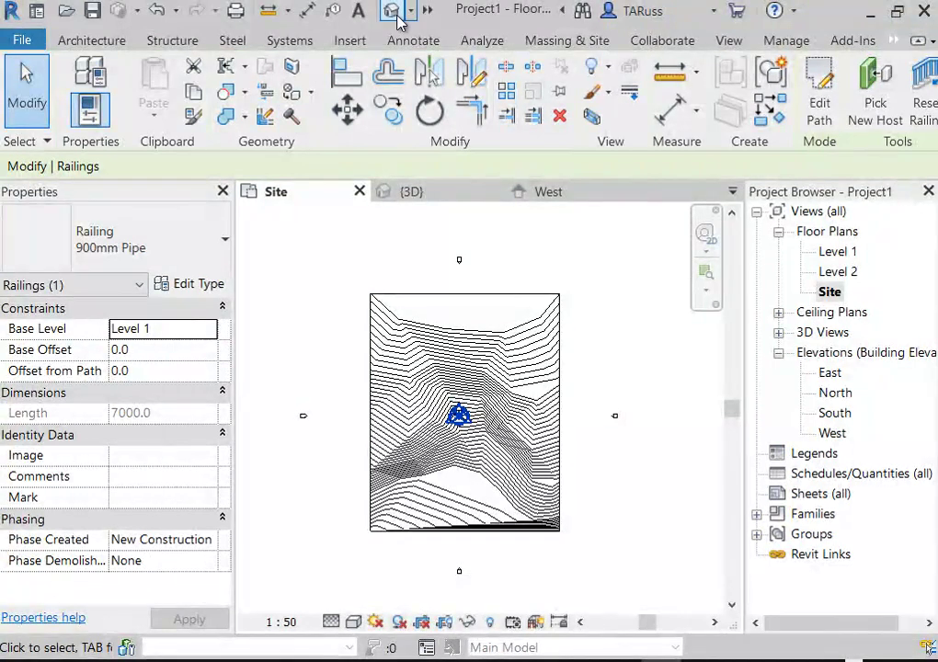
click(392, 11)
shift+middle_drag(356, 430, 421, 401)
scroll(474, 373, up, 4)
shift+middle_drag(476, 389, 452, 411)
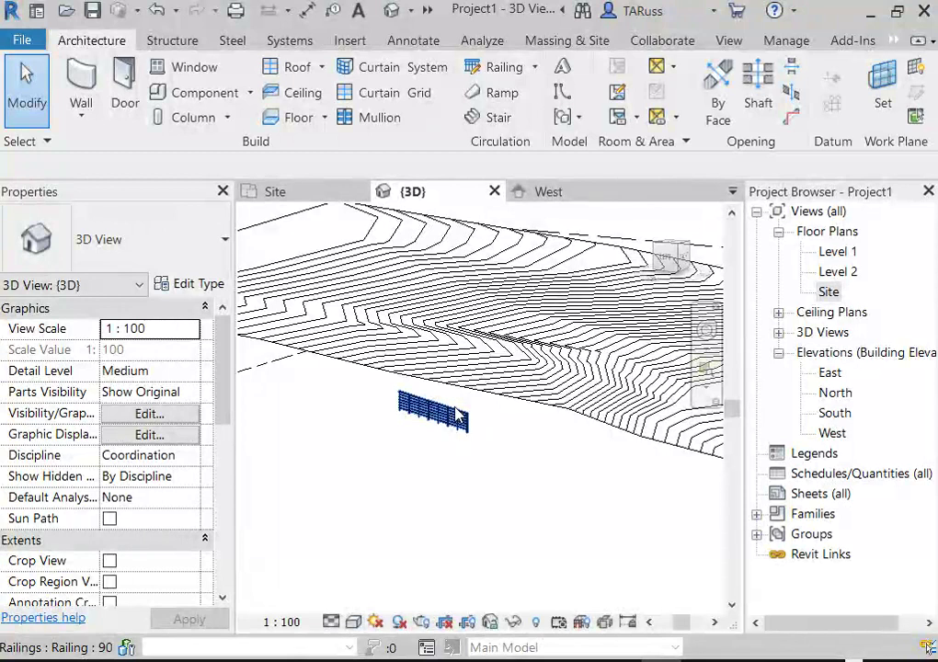
shift+middle_drag(450, 434, 497, 413)
scroll(414, 432, down, 3)
click(409, 416)
scroll(437, 425, up, 2)
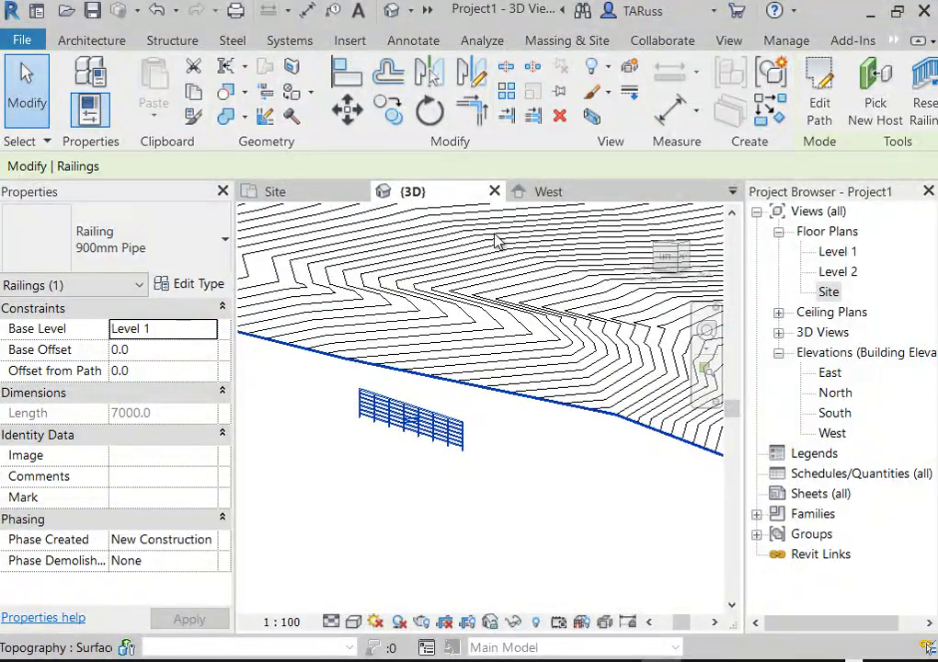
click(874, 92)
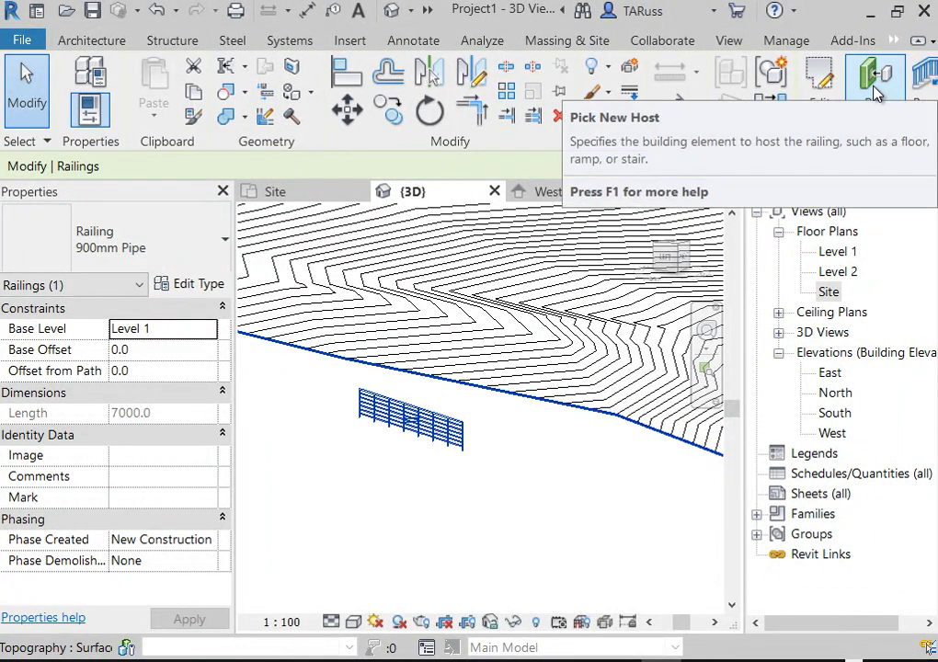
click(572, 369)
shift+middle_drag(434, 445, 515, 354)
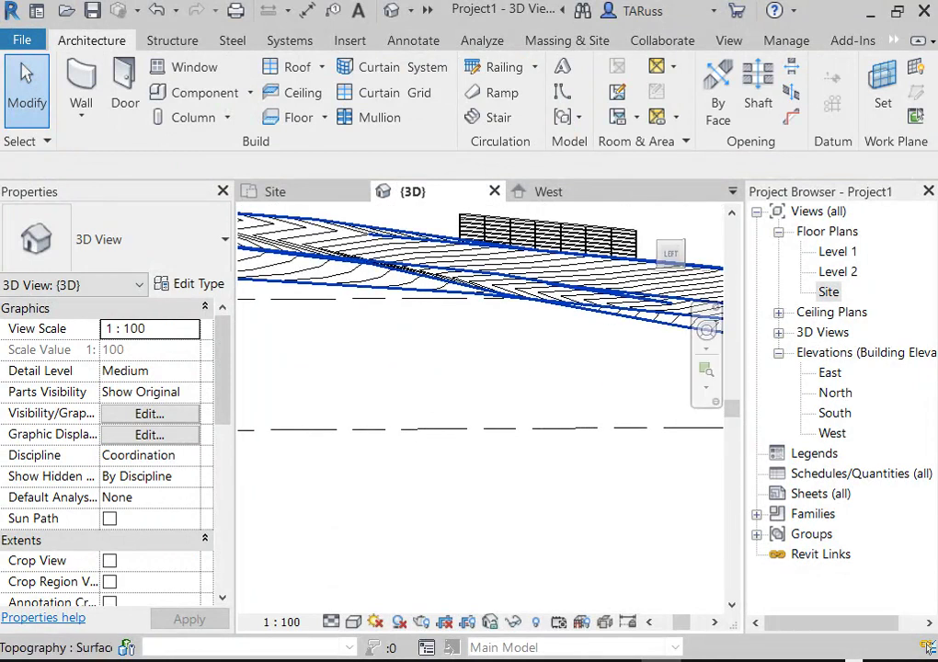
click(670, 258)
scroll(474, 434, up, 5)
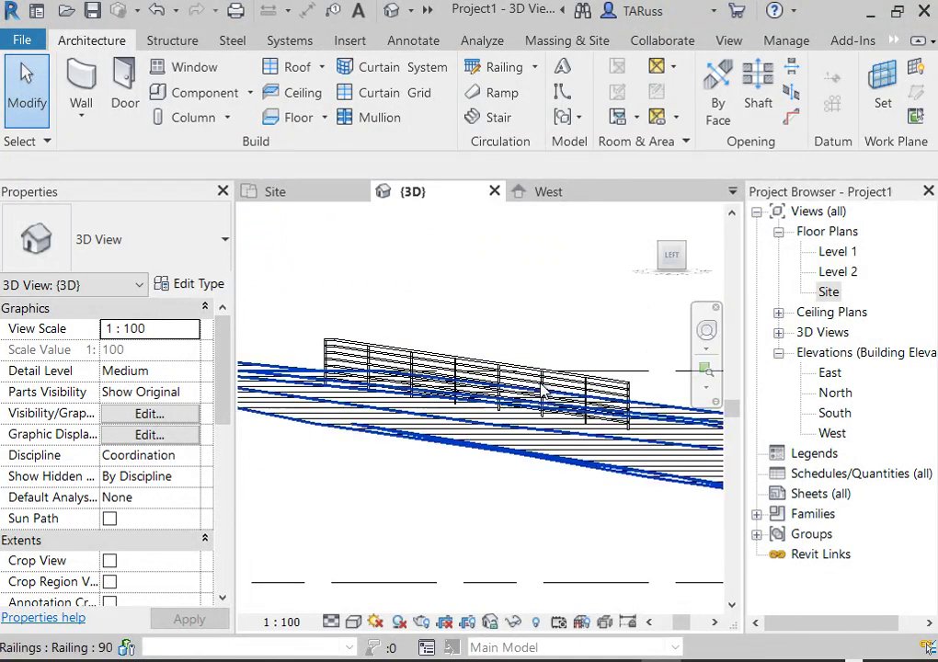
shift+middle_drag(474, 366, 435, 391)
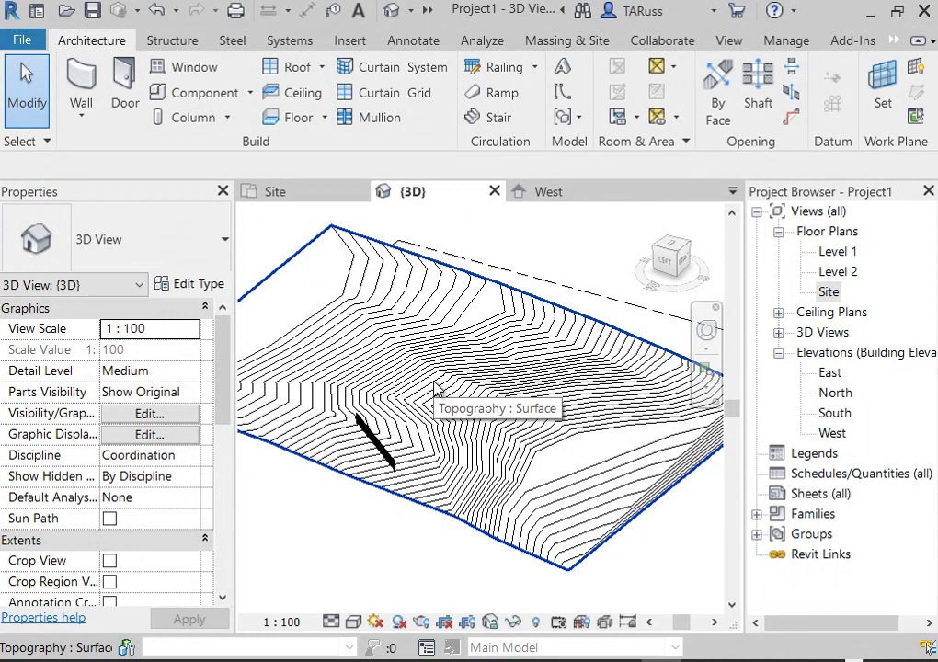
In the Site plan, sketch an L-shaped railing path with a vertical line of about 9000 mm and a horizontal line of about 5000 mm.
double_click(823, 292)
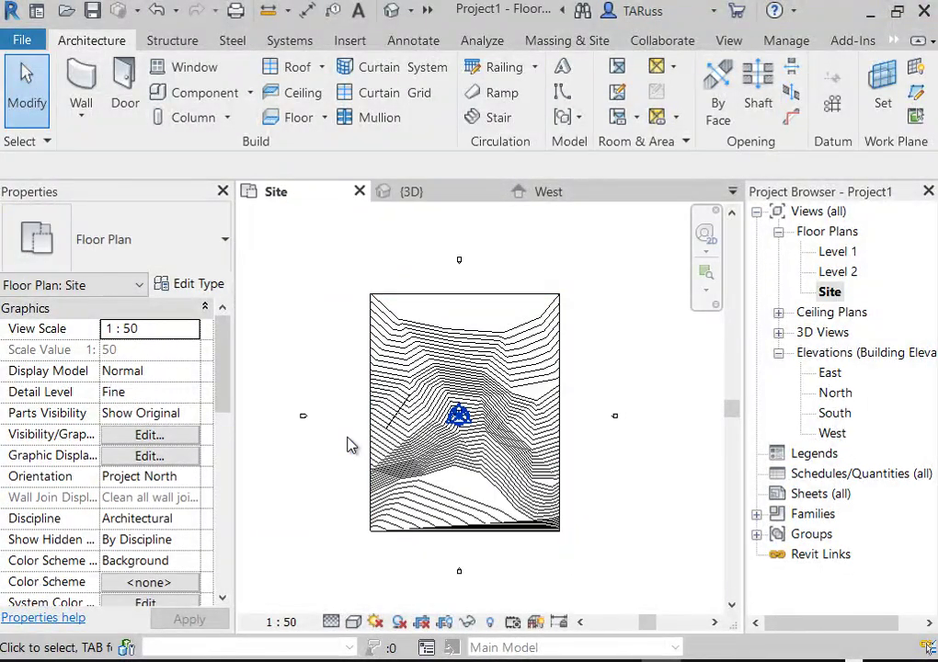
scroll(425, 413, up, 5)
middle_drag(478, 410, 409, 342)
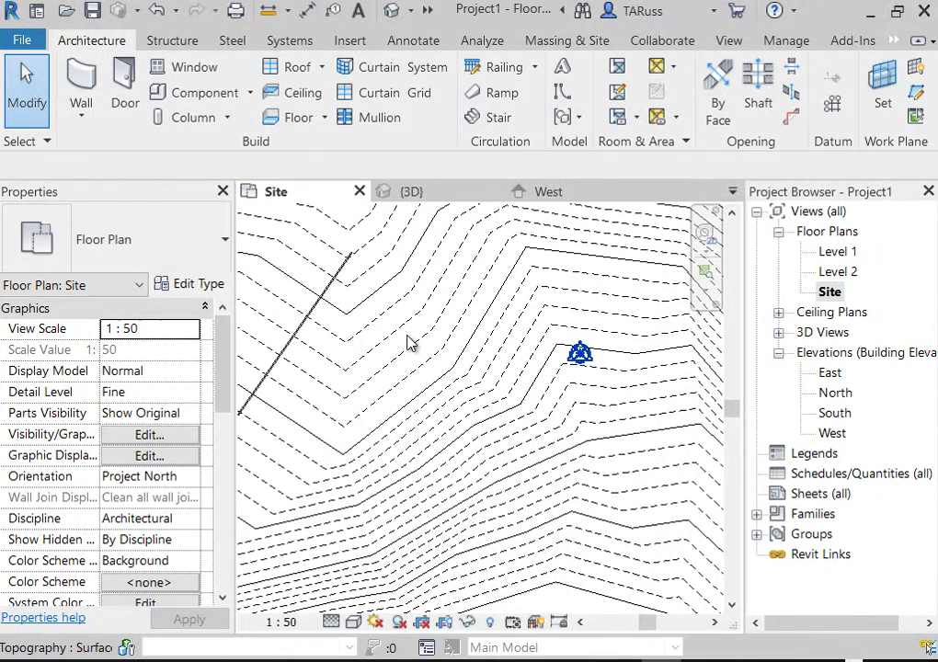
click(500, 69)
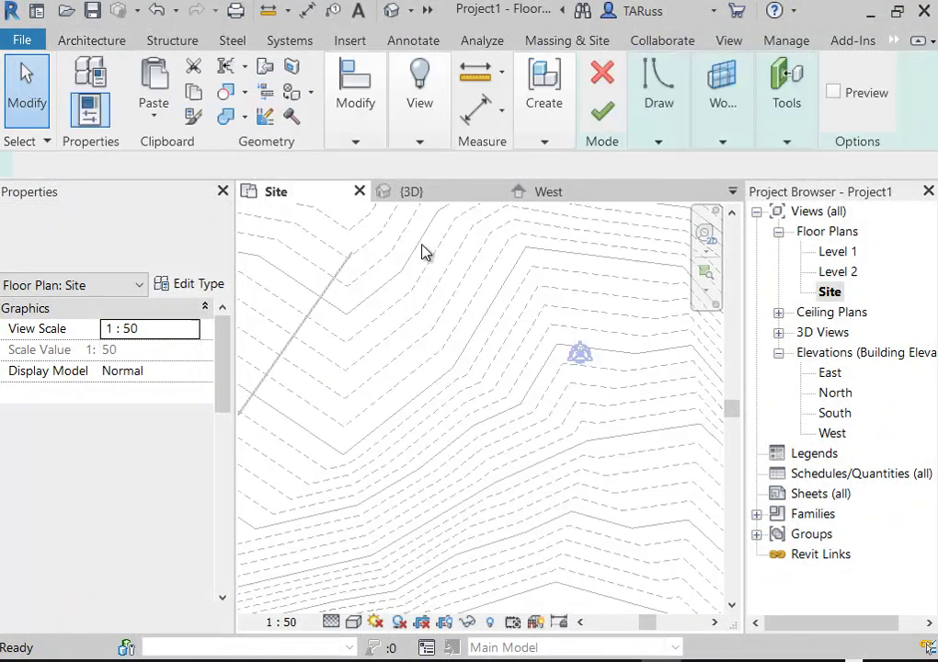
mouse_move(660, 146)
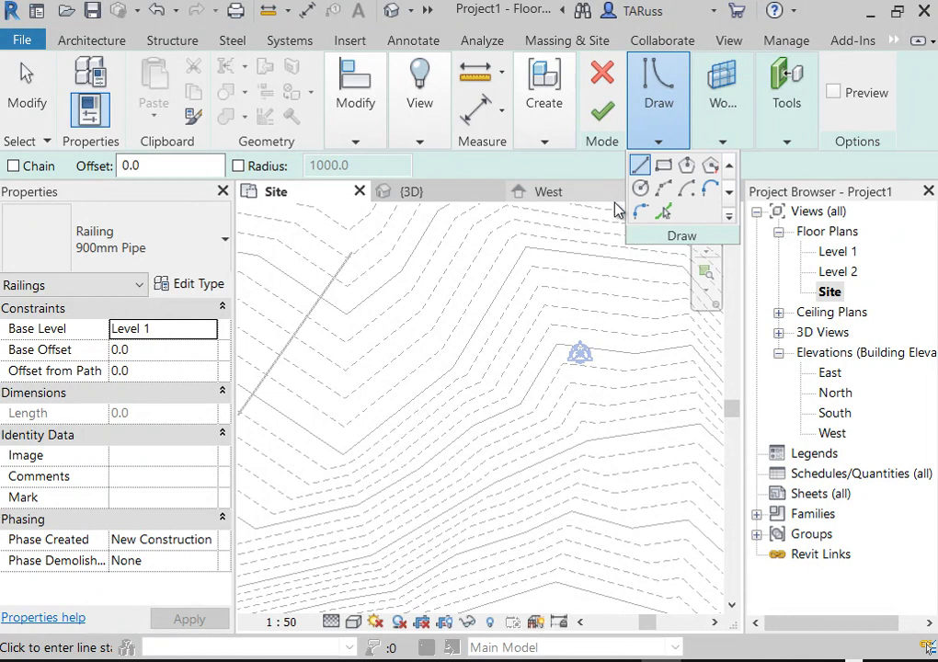
click(453, 287)
scroll(433, 345, down, 2)
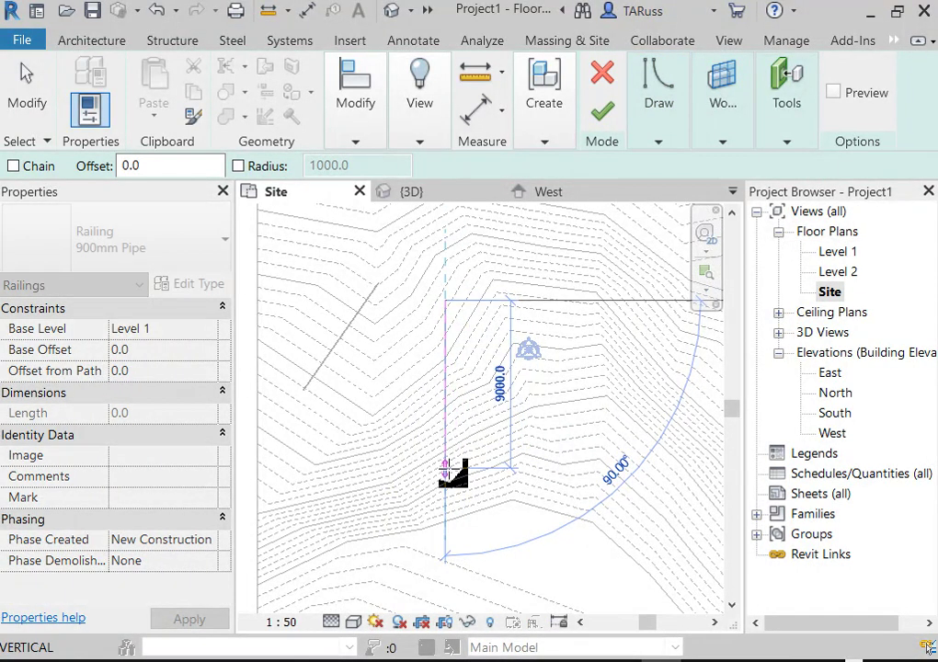
click(448, 468)
right_click(564, 448)
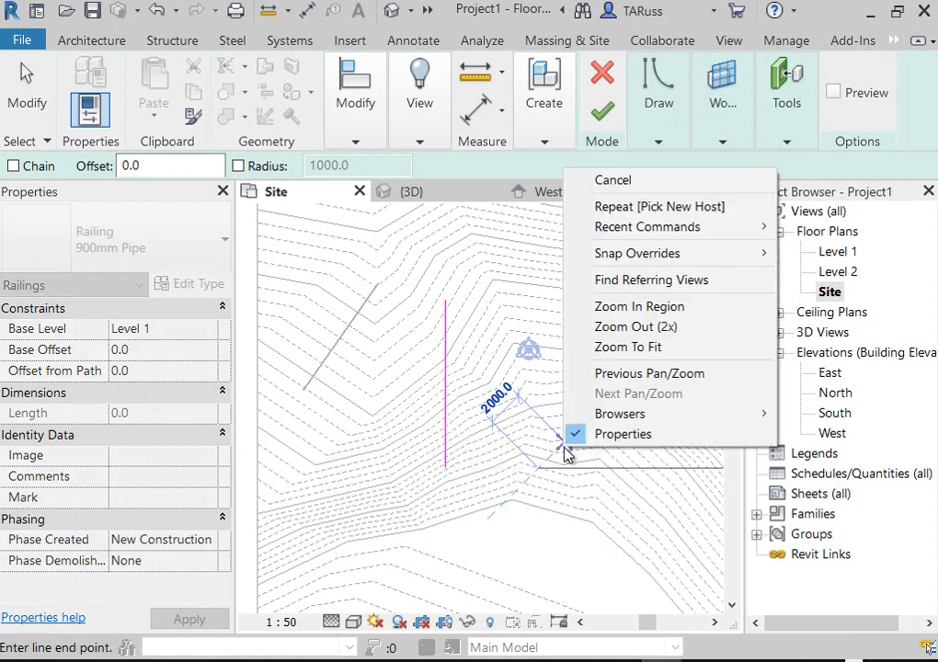
click(471, 467)
click(446, 469)
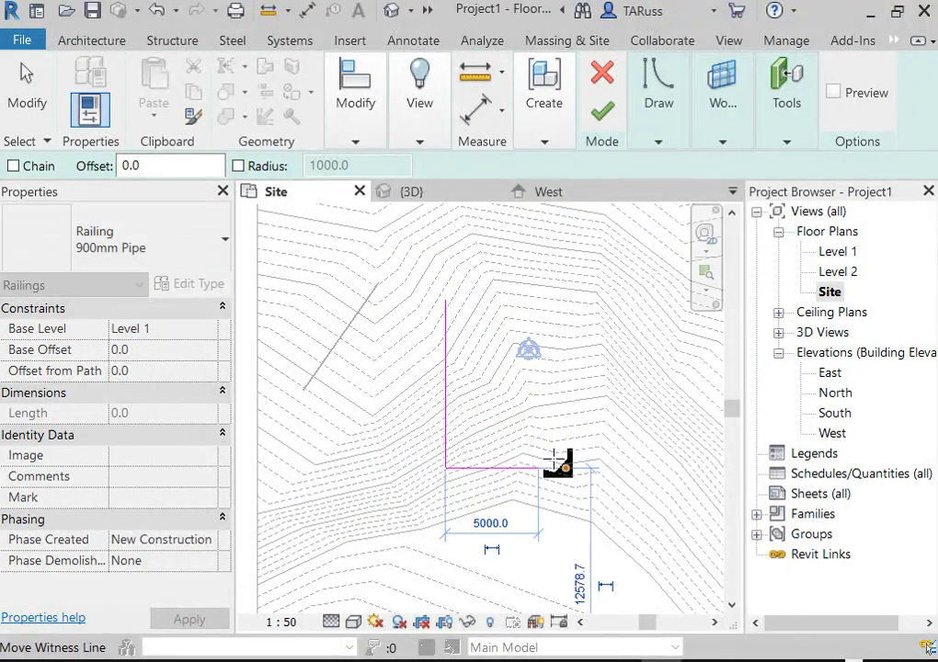
Round the corner of the L-shaped path with a fillet arc of about 3900 mm radius and finish the railing sketch.
click(659, 138)
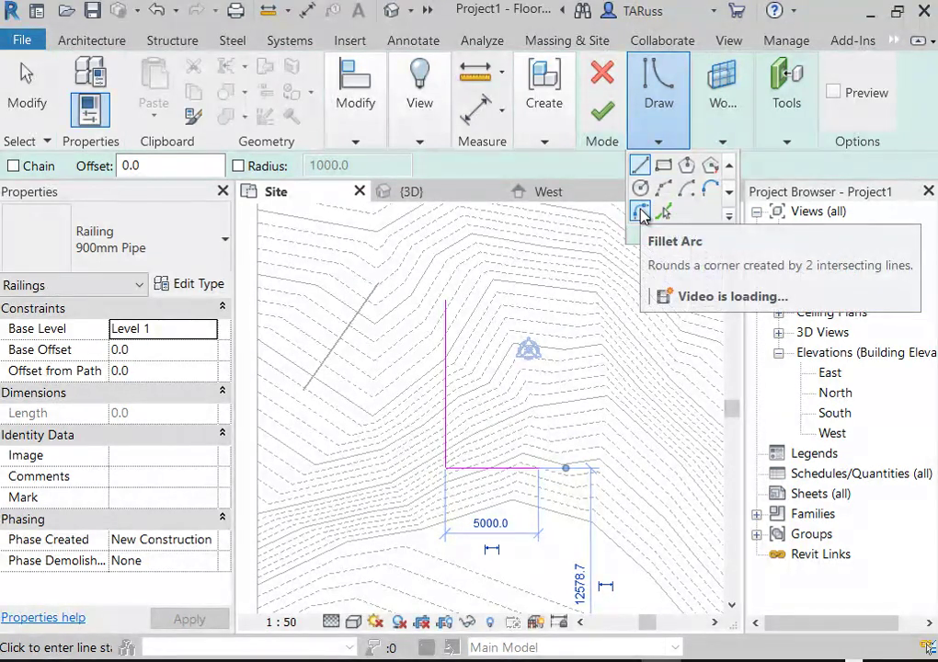
scroll(642, 215, down, 1)
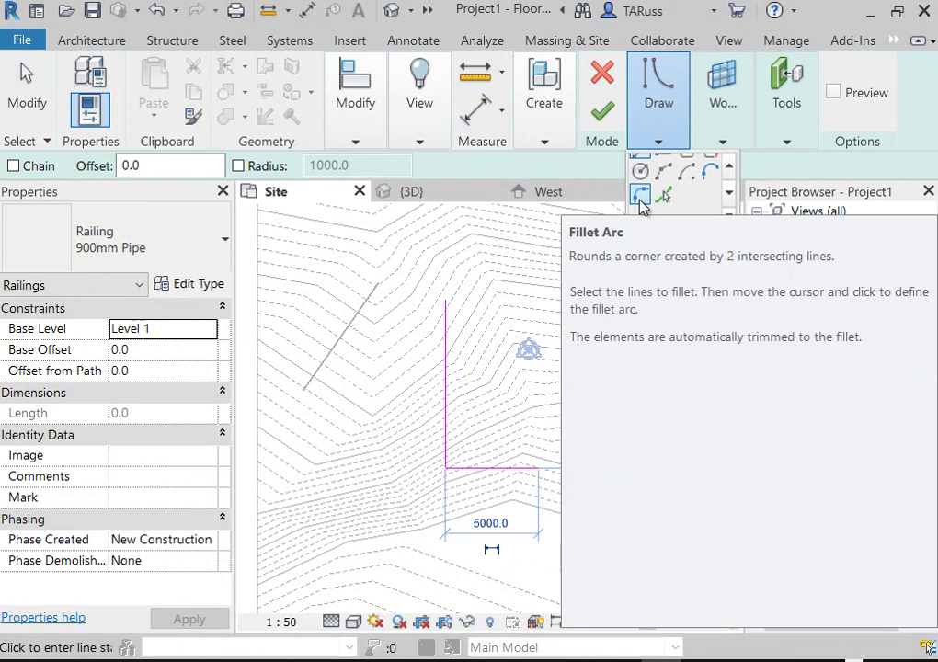
click(641, 199)
click(447, 455)
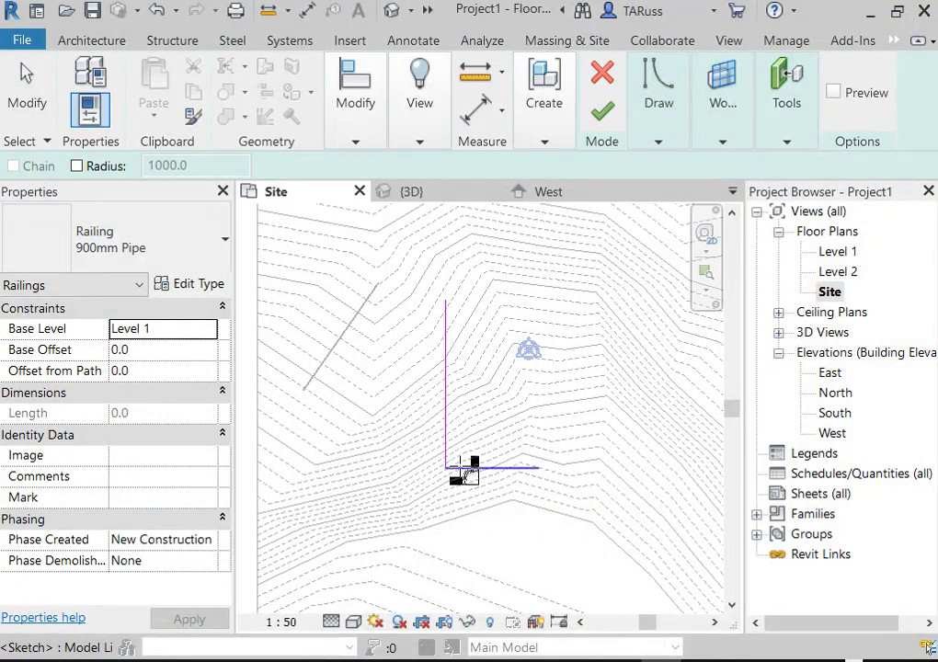
click(463, 467)
scroll(469, 465, up, 2)
click(553, 453)
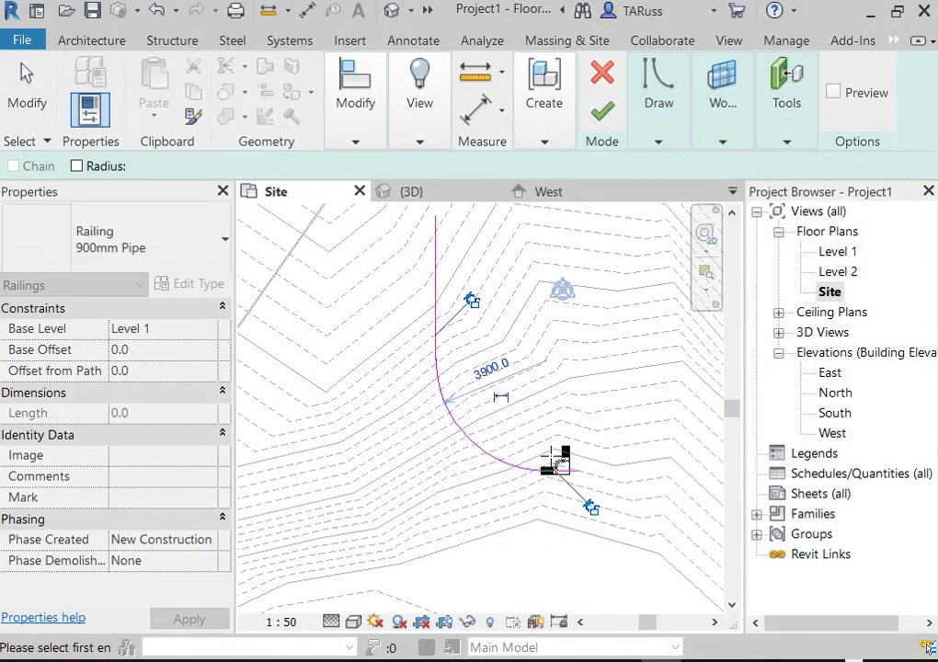
scroll(547, 455, down, 2)
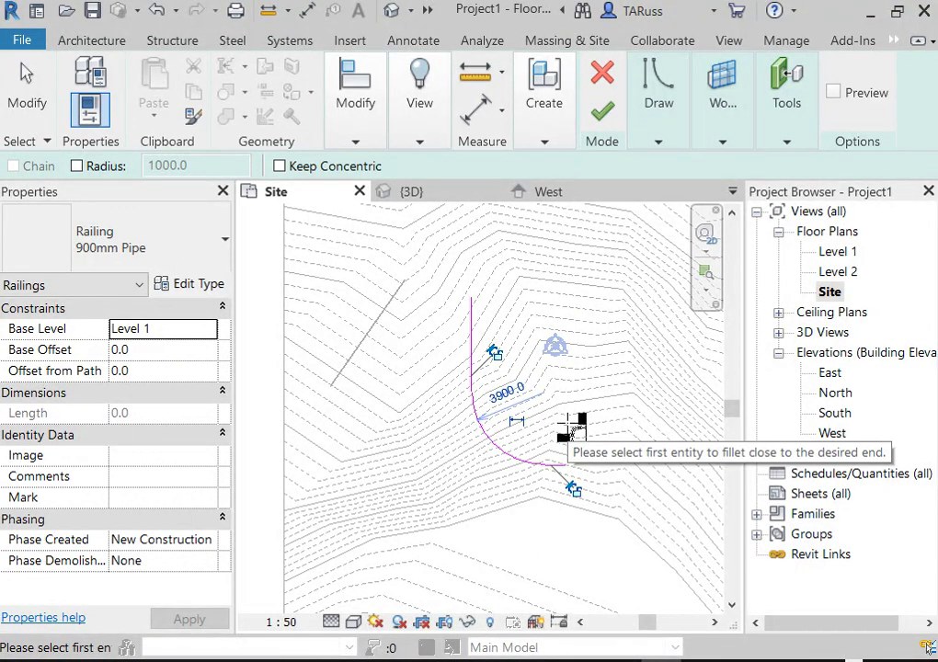
click(603, 120)
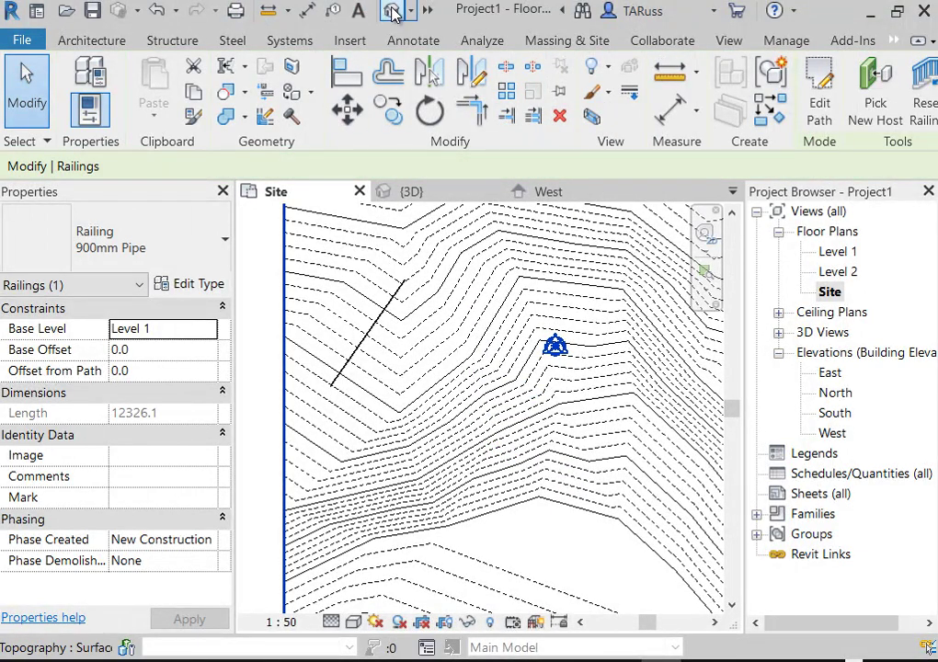
In the 3D view, pick the topography surface as the new host of the curved railing.
click(391, 11)
shift+middle_drag(471, 378, 347, 357)
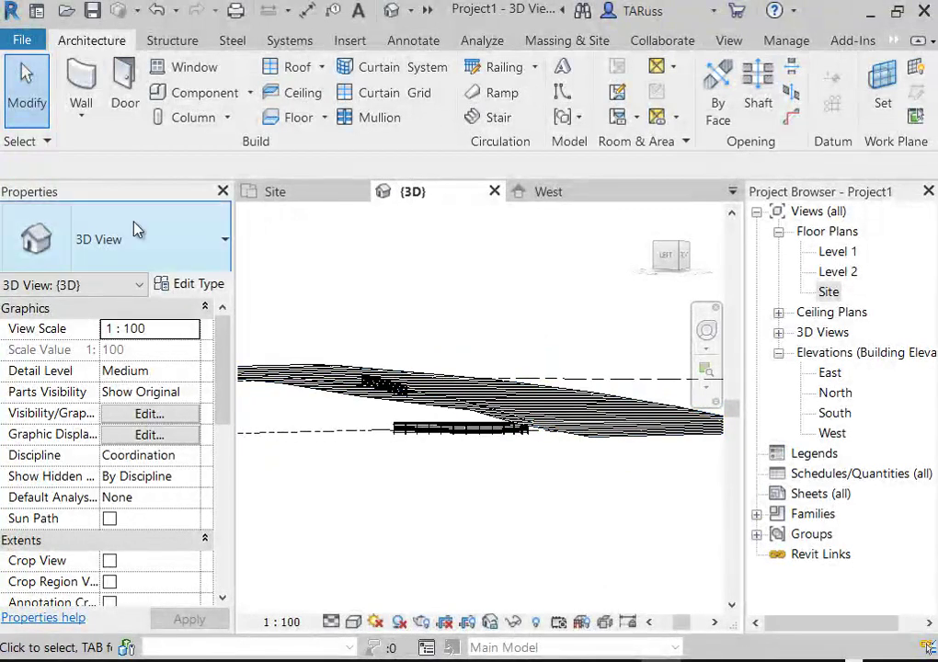
click(453, 440)
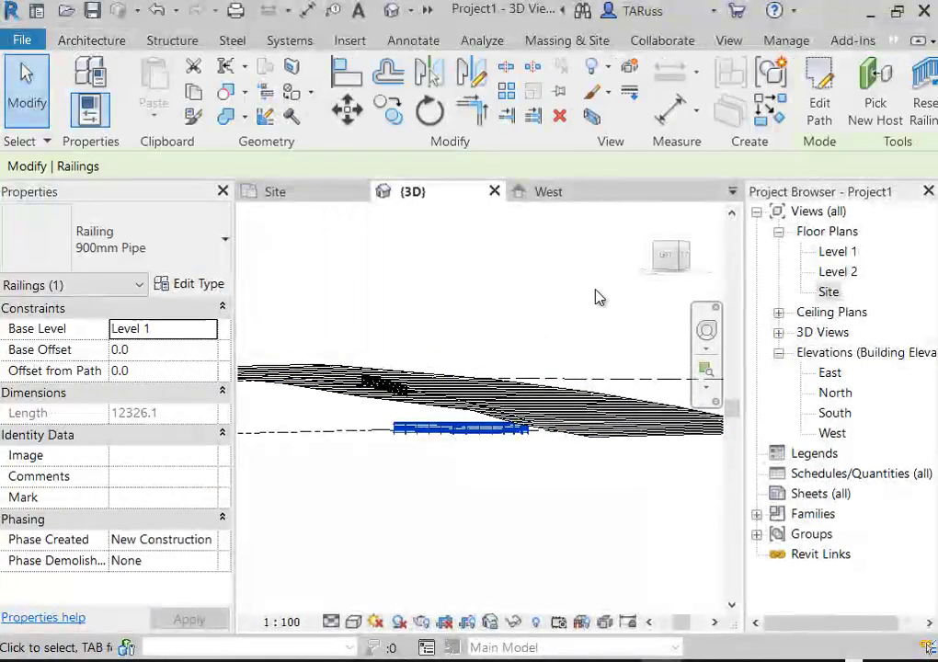
click(870, 102)
click(526, 388)
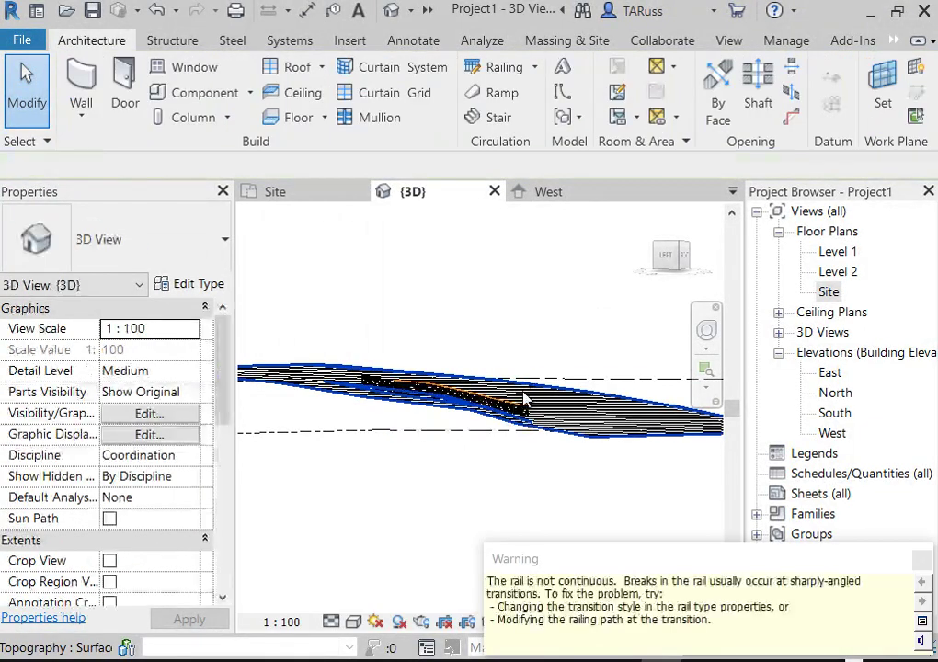
Examine from several angles and distances how the curved railing's rails and posts follow the terrain, including at the bend.
shift+middle_drag(549, 392, 318, 439)
scroll(522, 478, up, 3)
shift+middle_drag(534, 228, 589, 396)
scroll(615, 405, up, 3)
scroll(614, 405, up, 3)
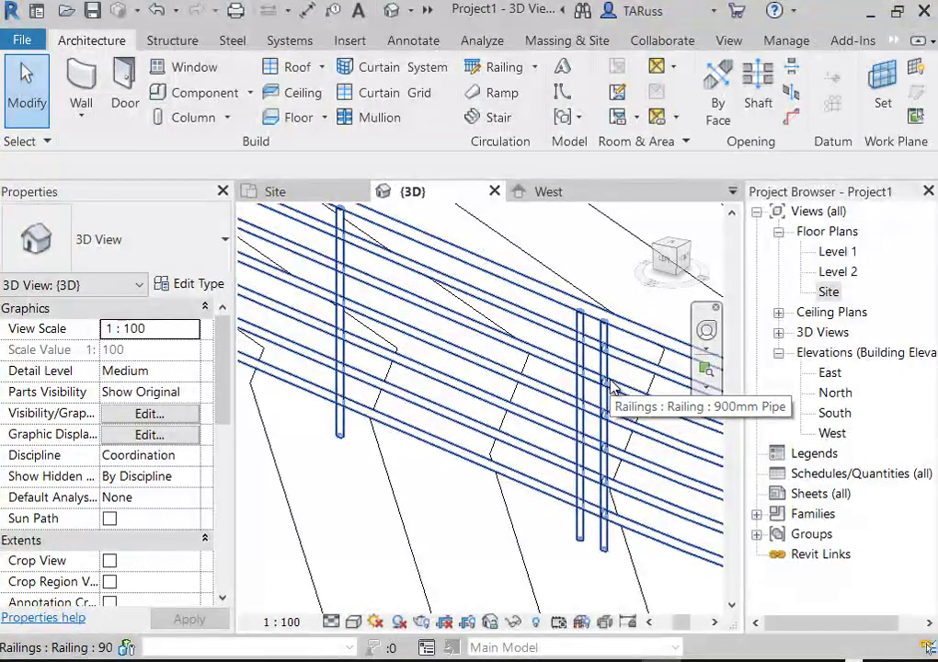
scroll(554, 357, down, 5)
shift+middle_drag(589, 436, 543, 435)
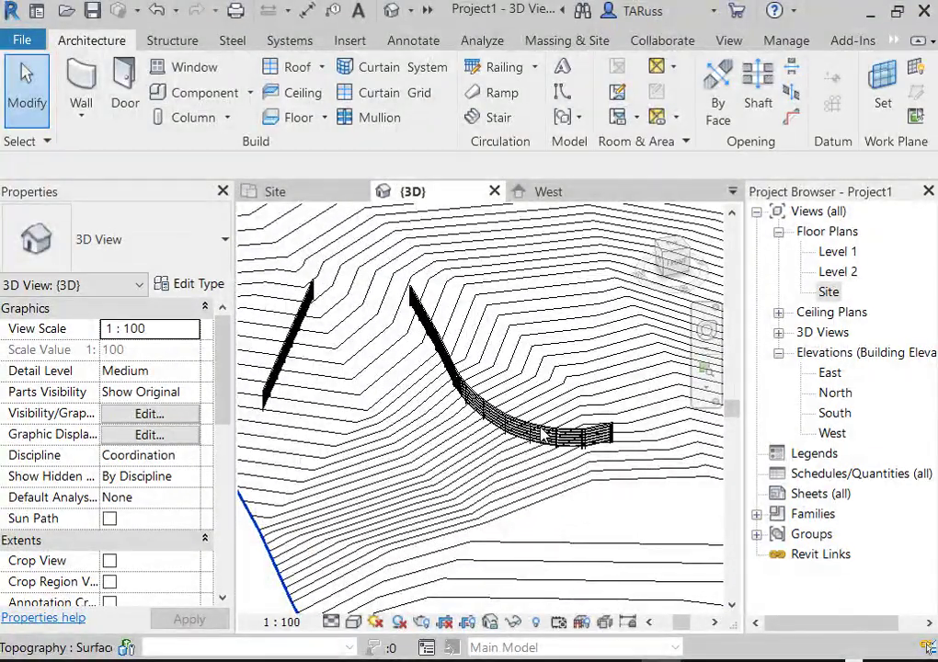
scroll(536, 419, down, 4)
mouse_move(535, 419)
shift+middle_down()
mouse_move(520, 439)
mouse_move(541, 446)
mouse_move(533, 434)
shift+middle_up()
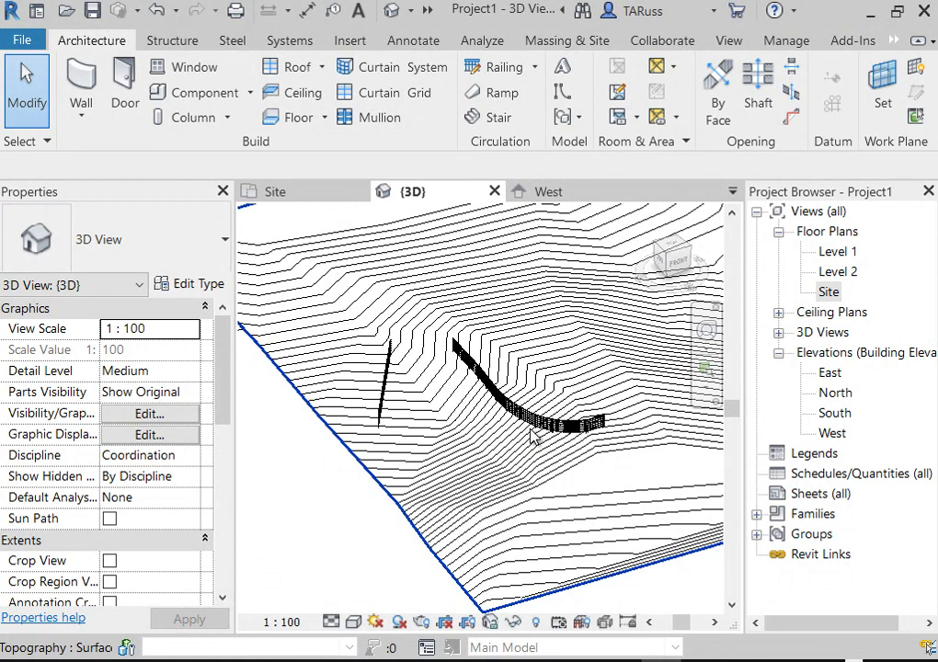
scroll(499, 419, down, 3)
shift+middle_drag(463, 402, 470, 416)
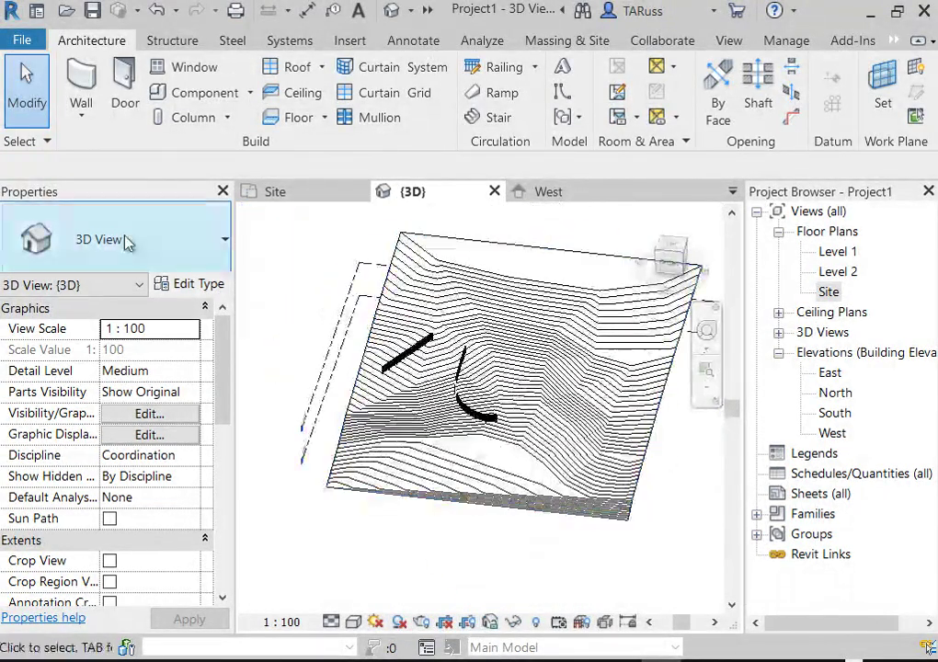
Create a new family from the Metric Profile.rft template.
click(22, 43)
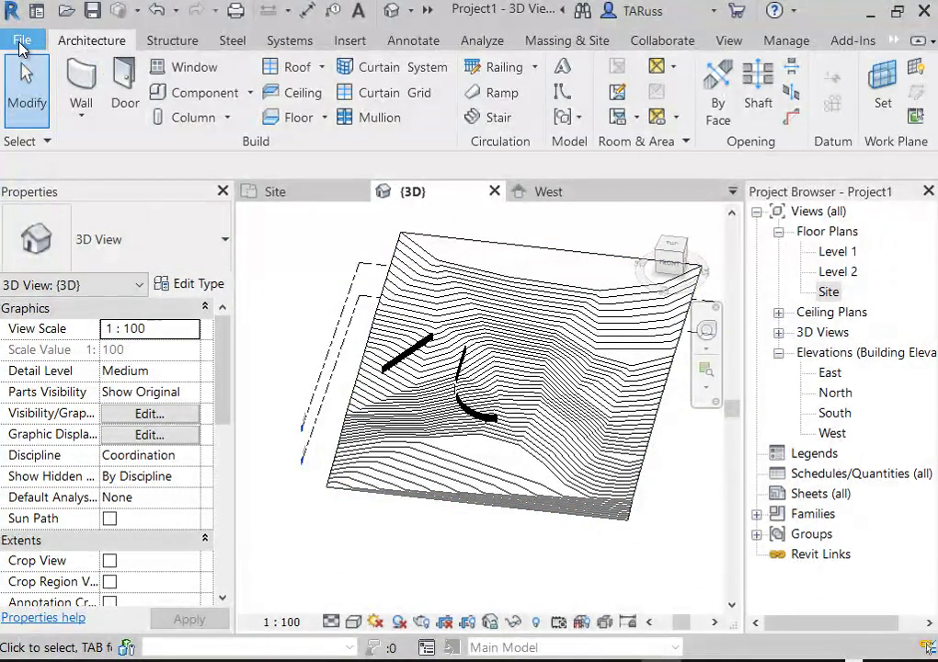
mouse_move(68, 135)
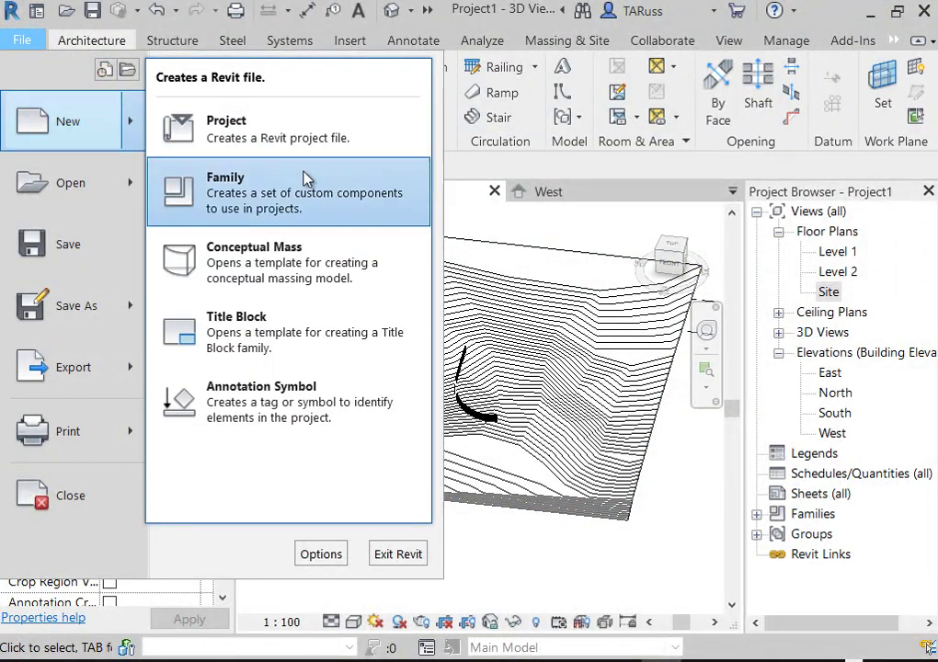
click(301, 200)
click(301, 200)
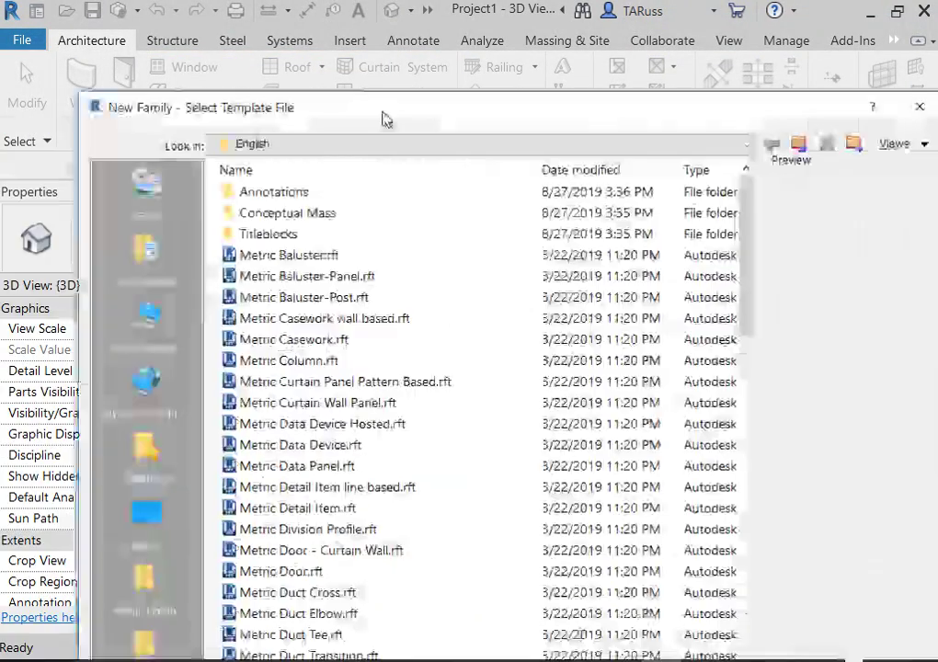
drag(384, 118, 304, 28)
scroll(281, 312, down, 12)
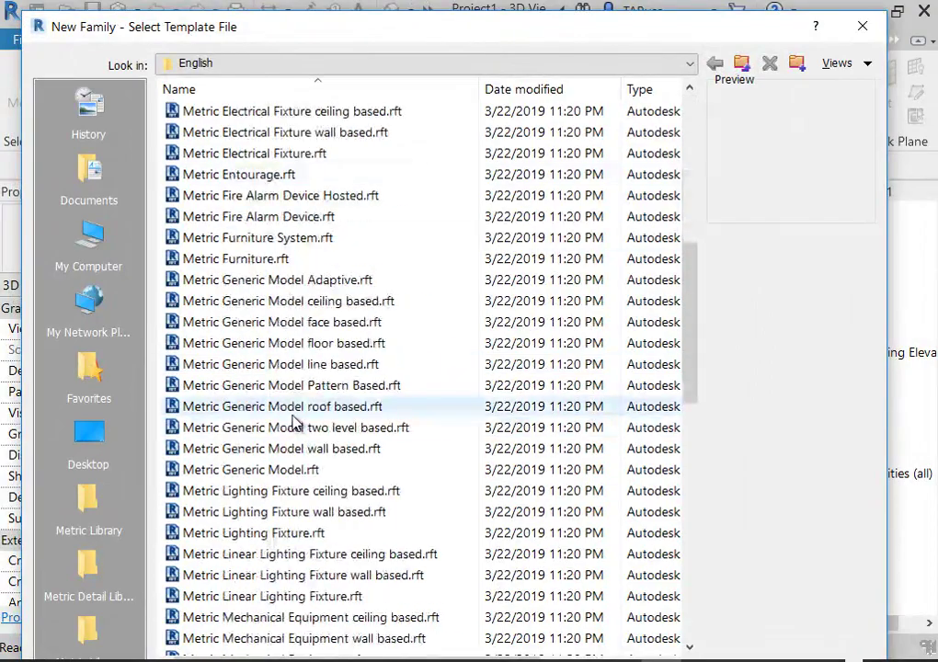
scroll(276, 472, down, 1)
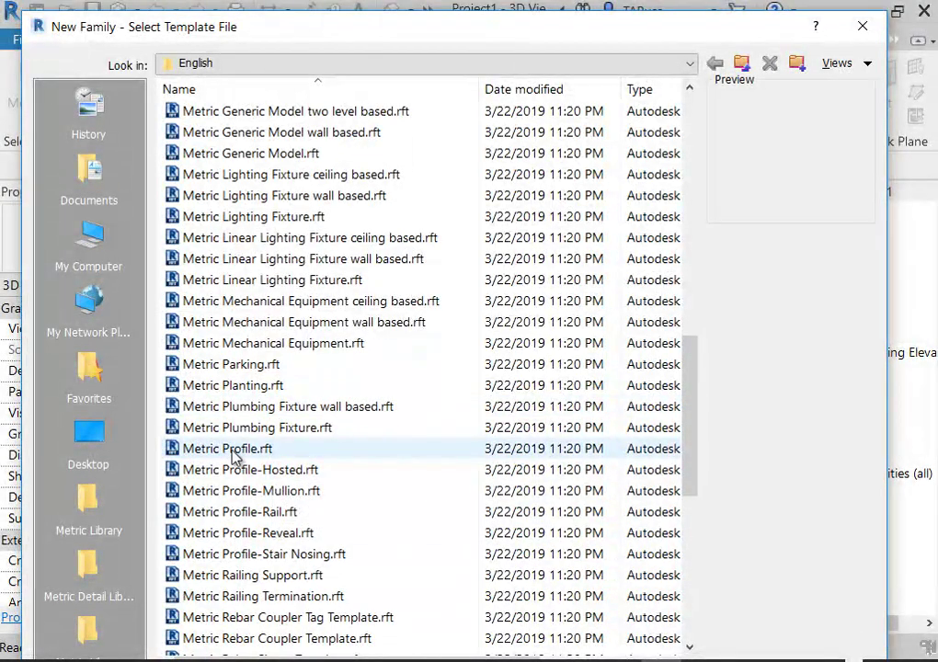
click(230, 451)
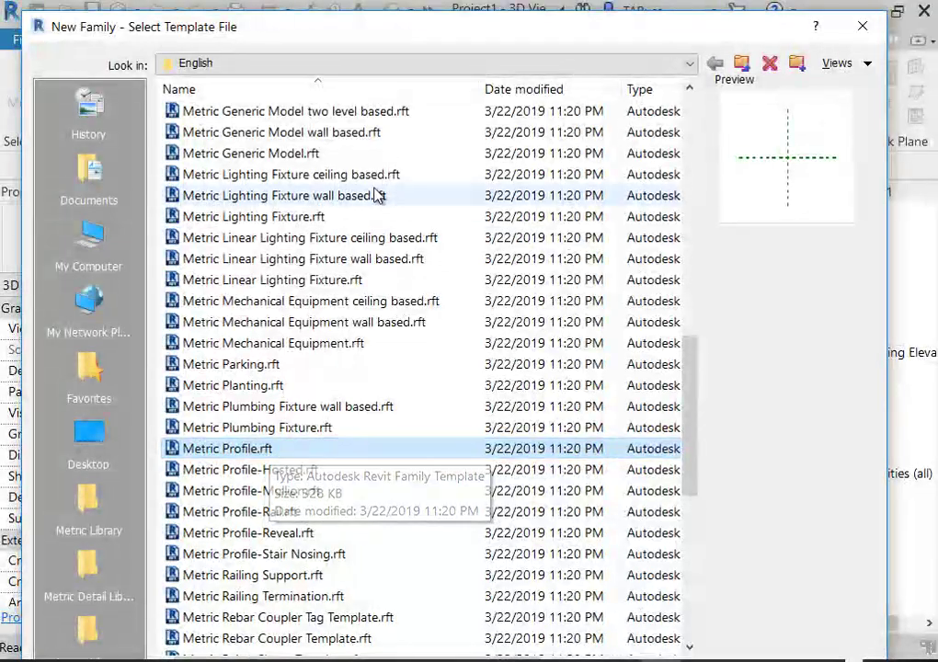
drag(421, 13, 450, 29)
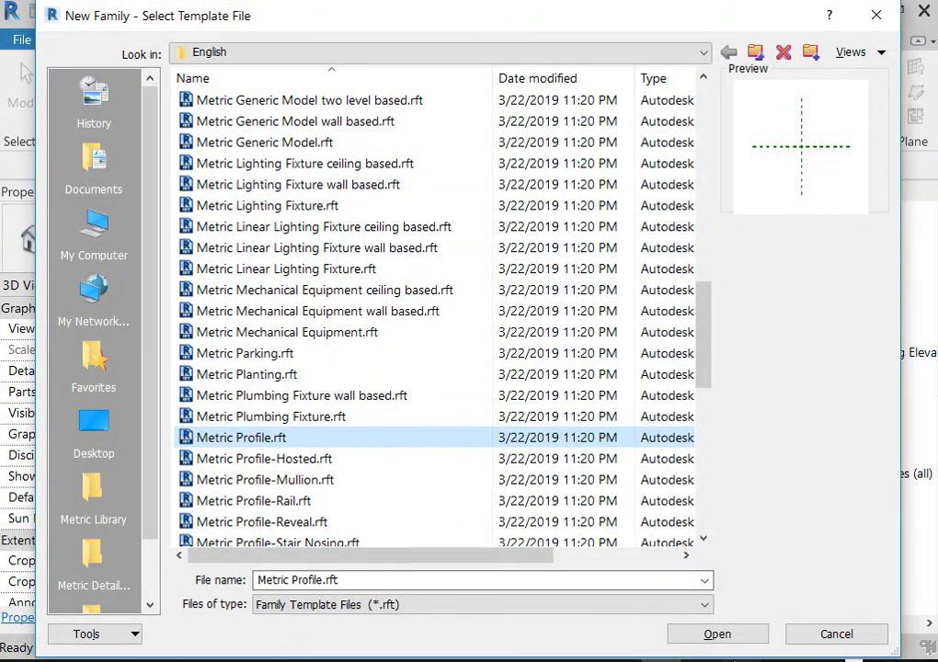
click(718, 637)
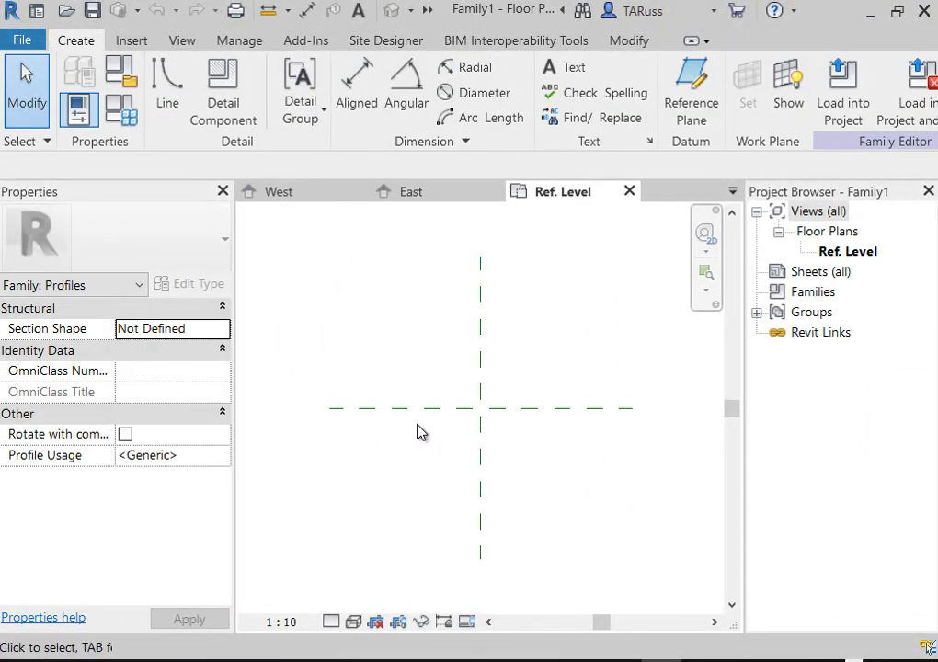
Start the profile outline with a 175 mm vertical line going up from the intersection of the reference planes.
scroll(552, 398, up, 3)
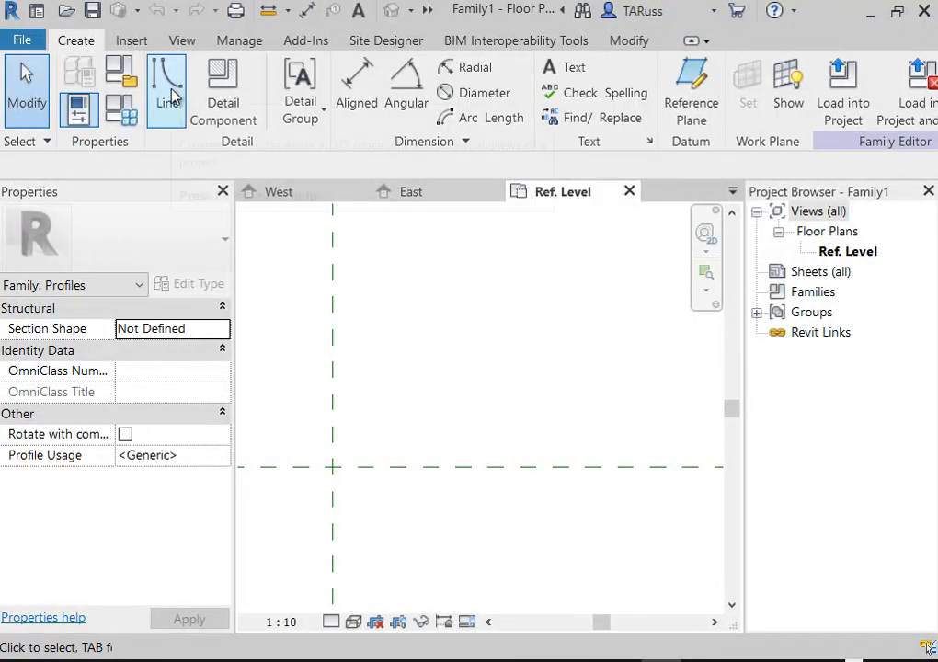
click(83, 44)
click(83, 44)
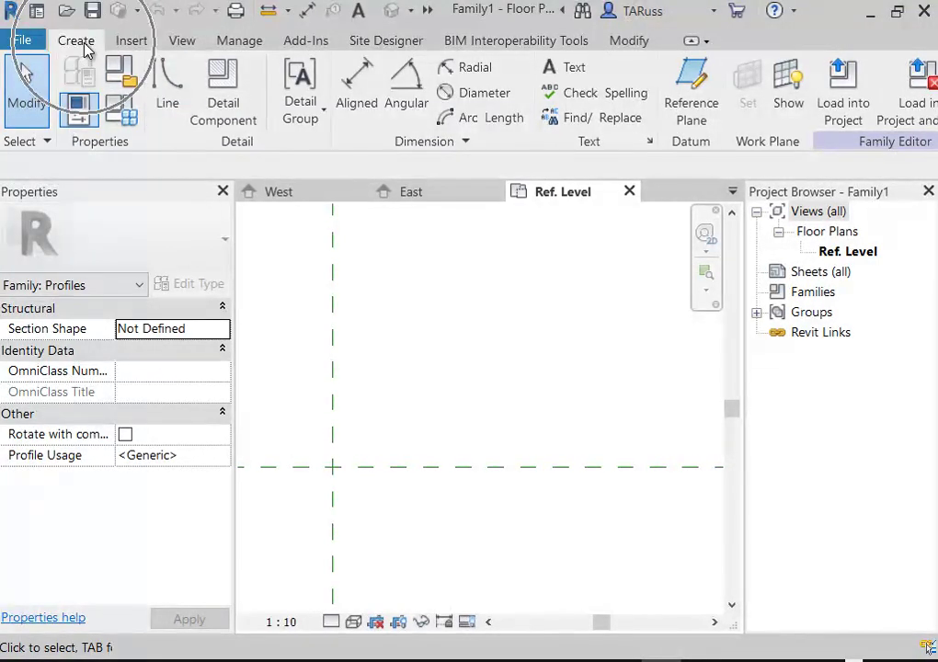
click(173, 87)
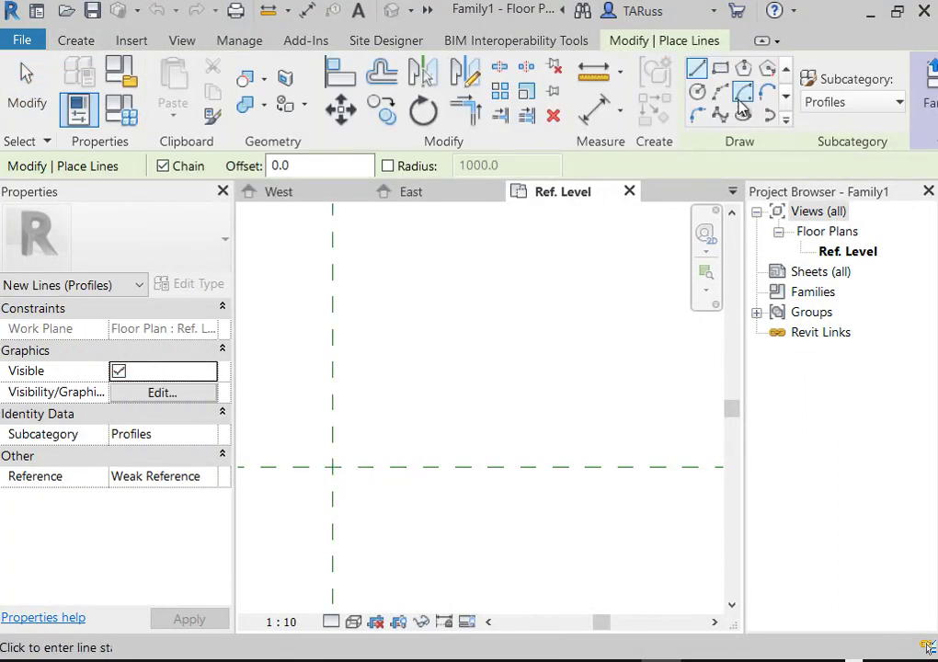
click(699, 69)
click(741, 147)
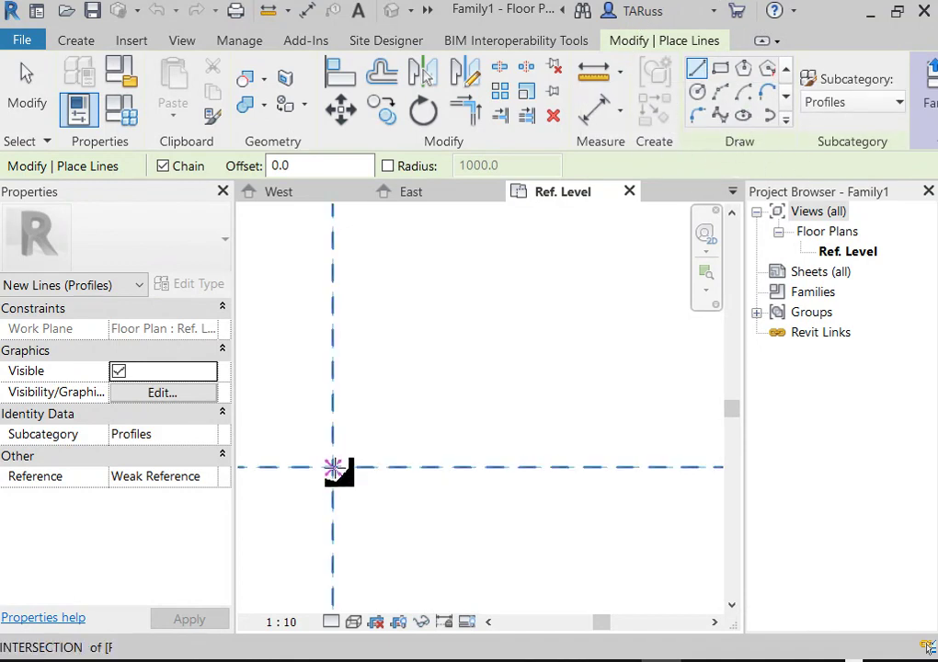
click(333, 468)
mouse_move(332, 350)
middle_down()
mouse_move(402, 346)
mouse_move(425, 311)
middle_up()
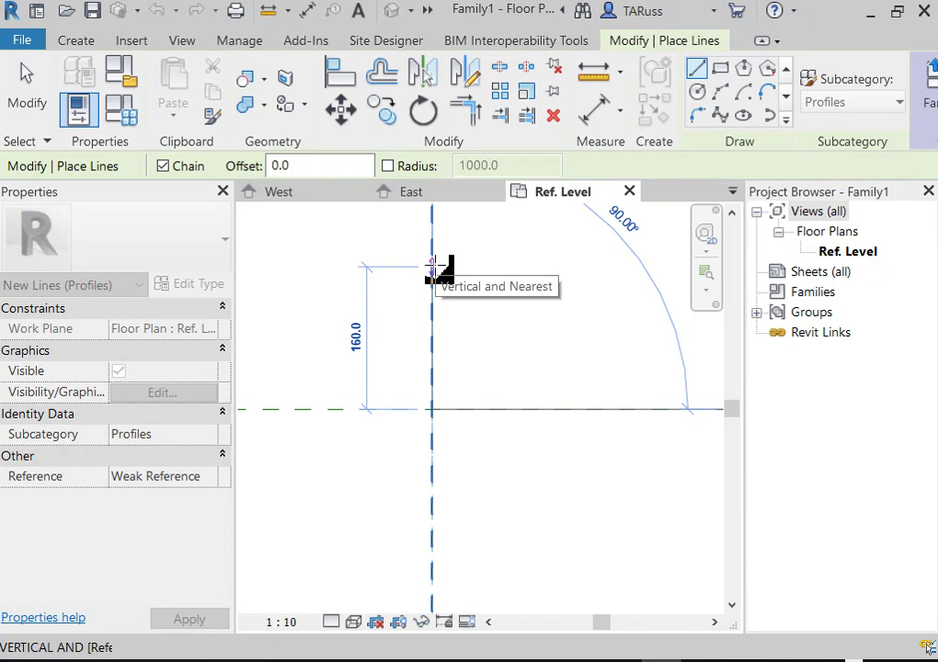
text(175)
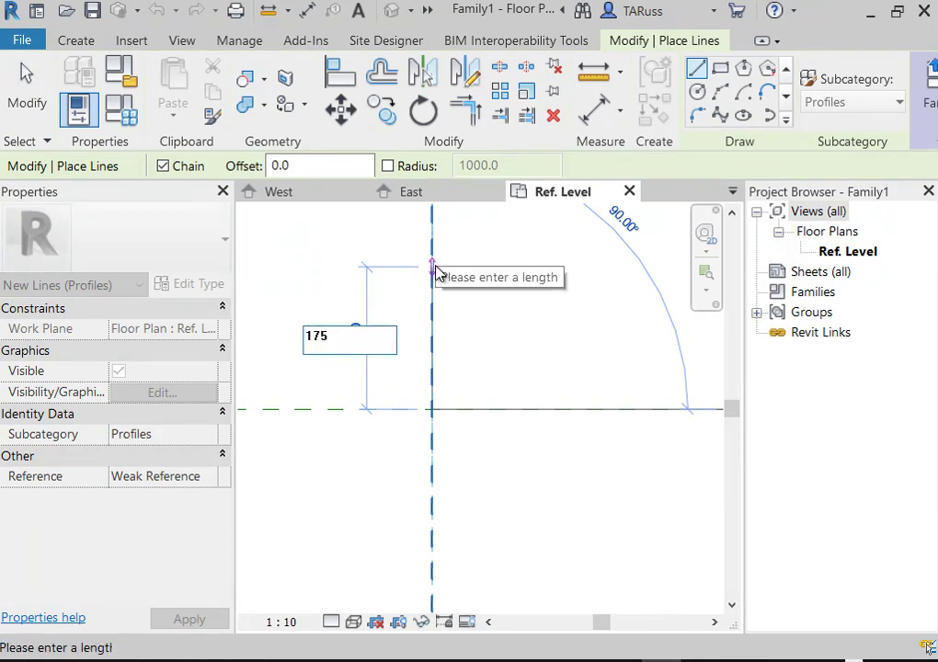
key(Return)
Continue the profile outline with a 150 mm horizontal line to the right and a 150 mm vertical line down.
middle_drag(523, 269, 368, 346)
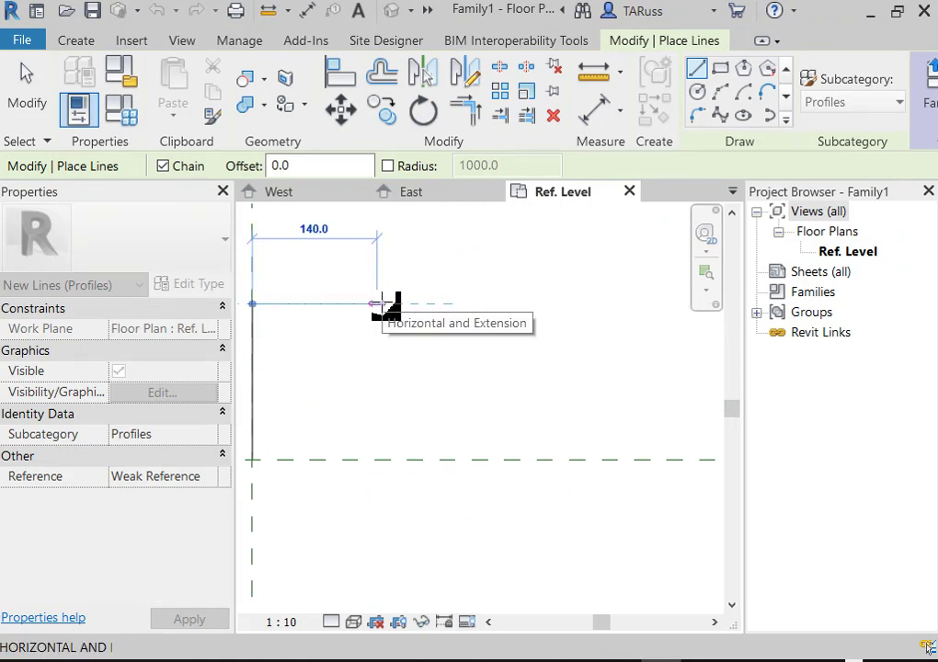
text(150)
key(Return)
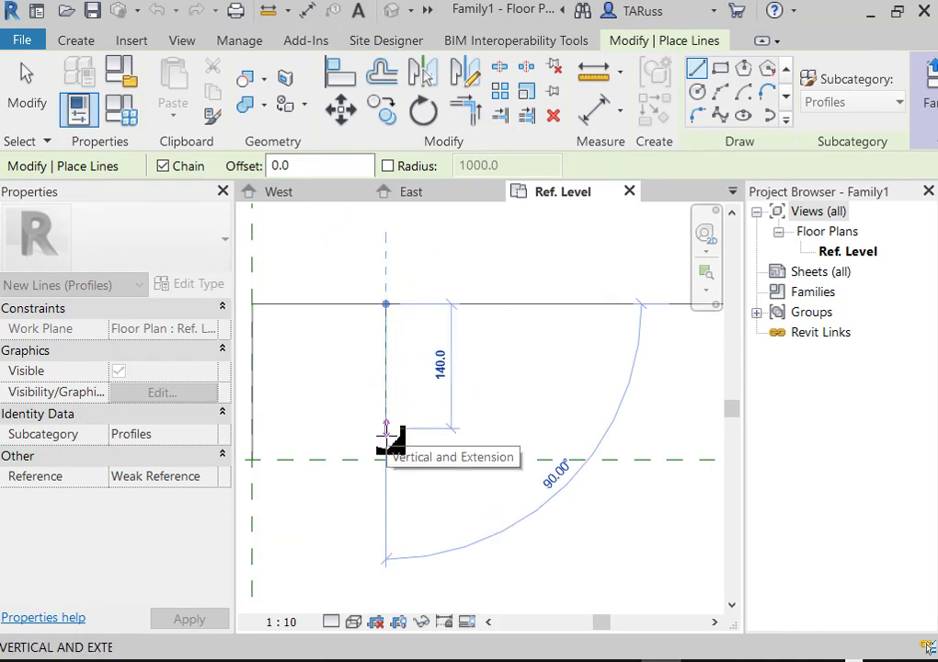
text(150)
key(Return)
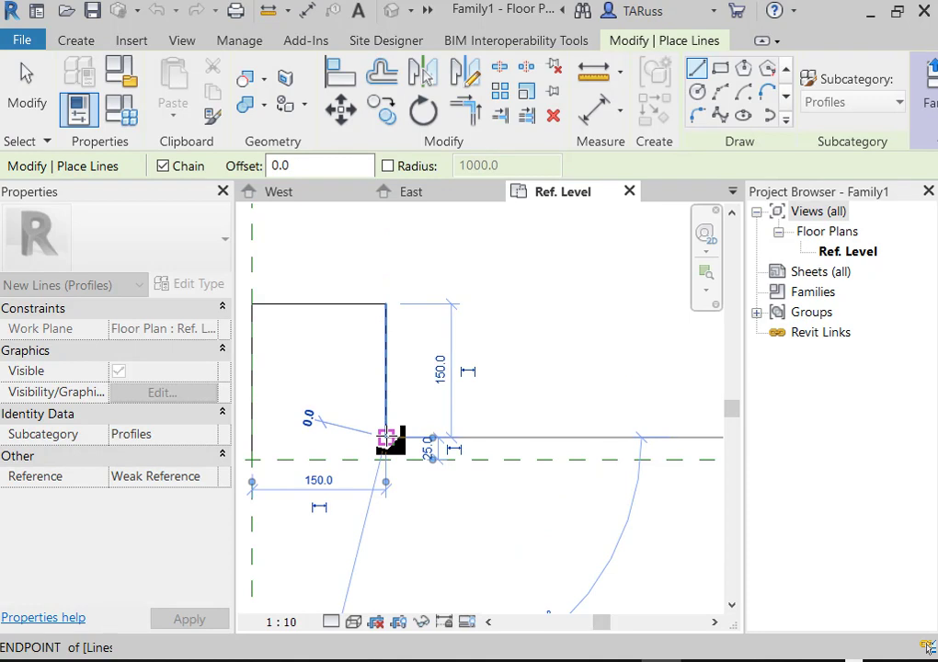
Add a 150 mm horizontal line for the profile's low ledge and close the outline along the horizontal reference plane to the origin.
middle_drag(478, 439, 543, 433)
text(15)
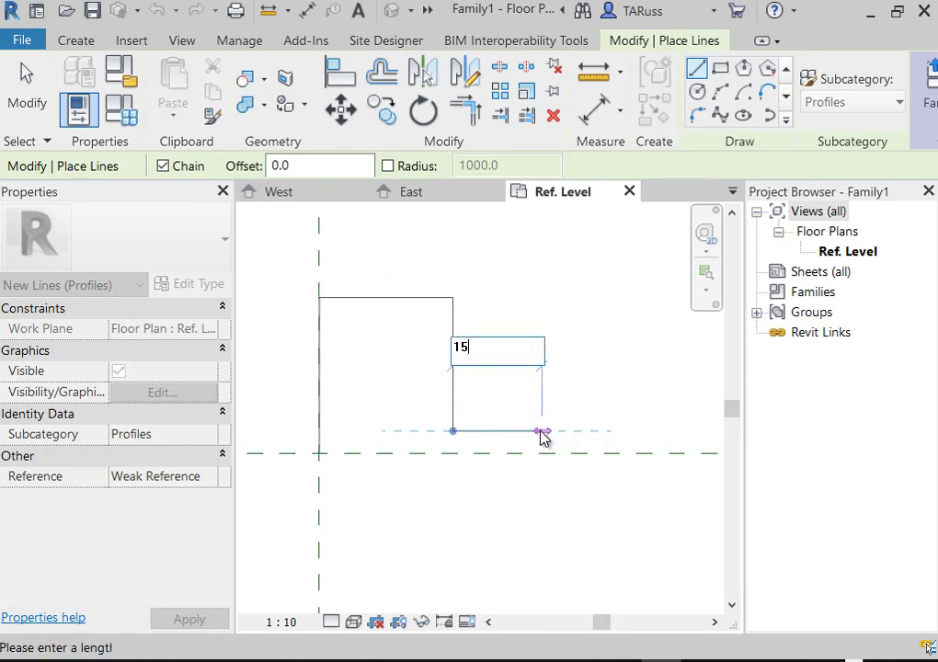
text(0)
key(Return)
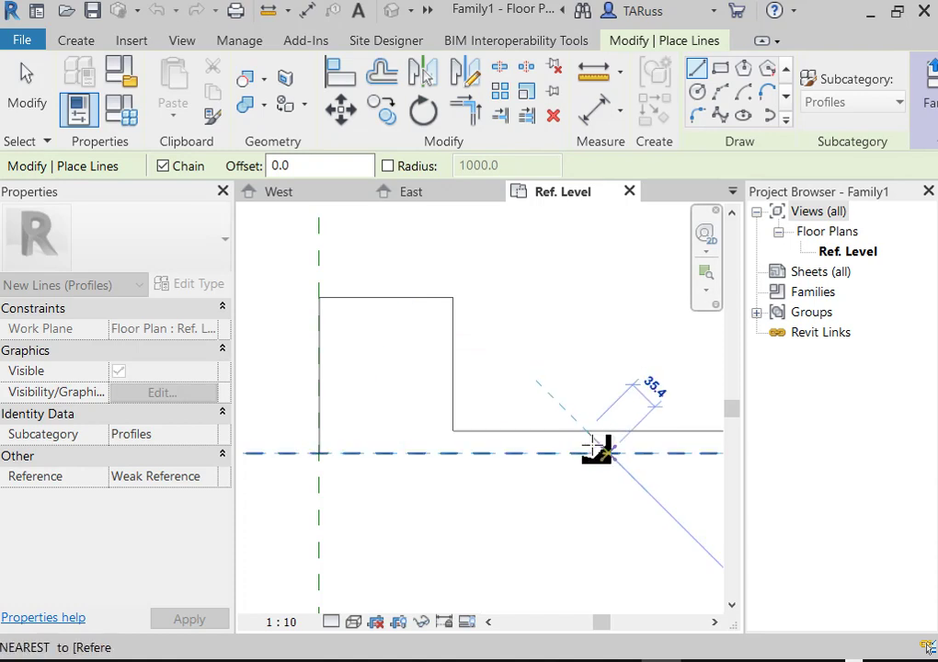
click(587, 453)
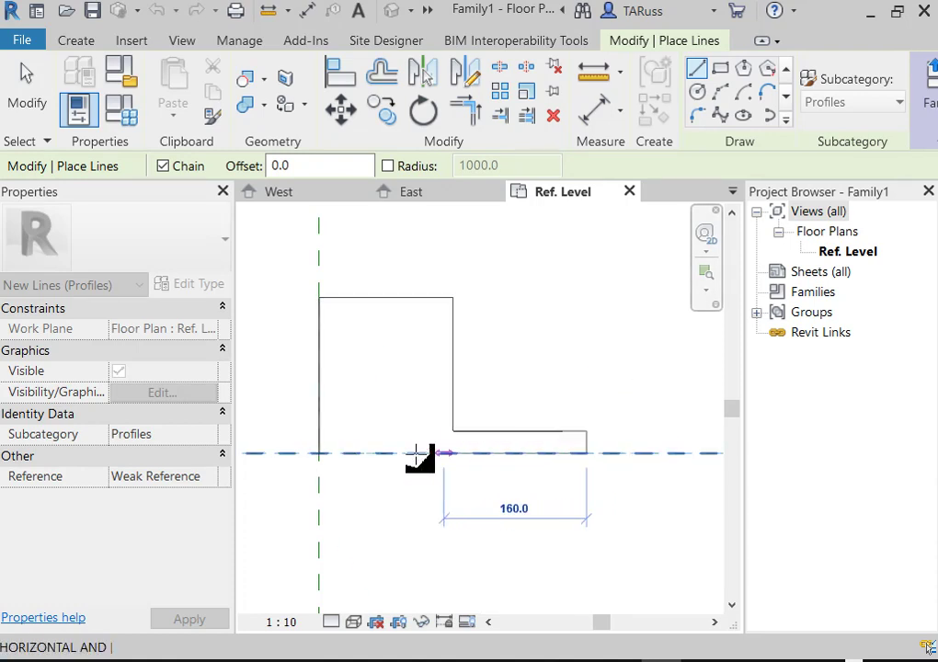
click(319, 452)
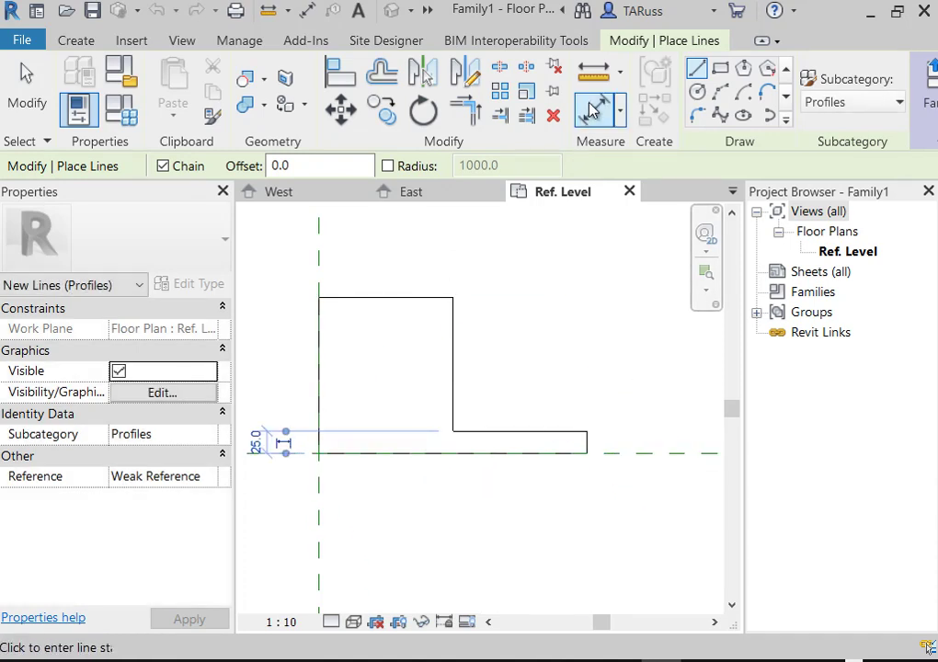
Measure from the profile's origin toward the inner corner between the upright and the ledge.
click(594, 72)
click(320, 453)
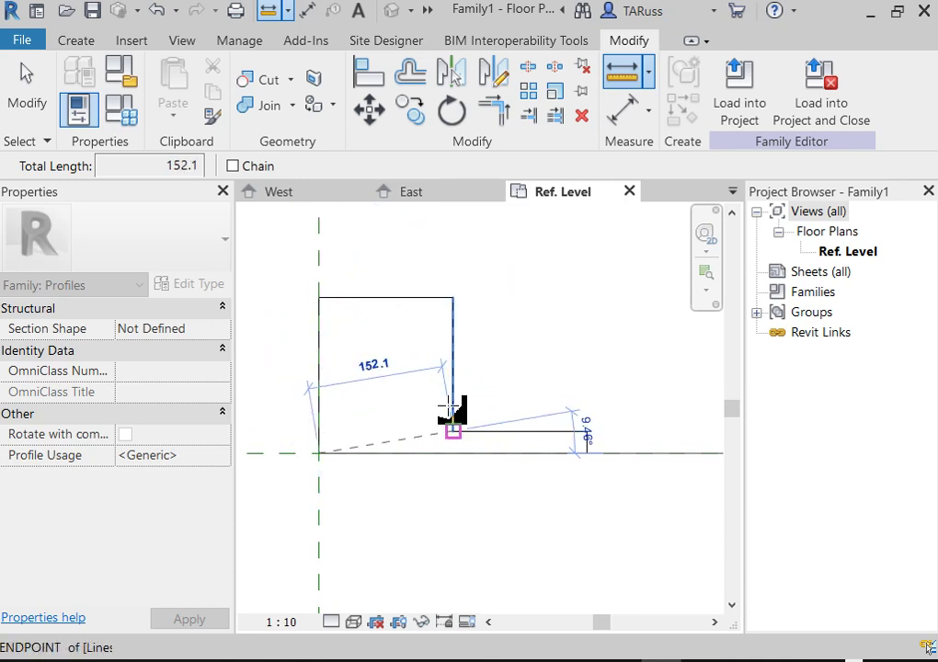
click(20, 103)
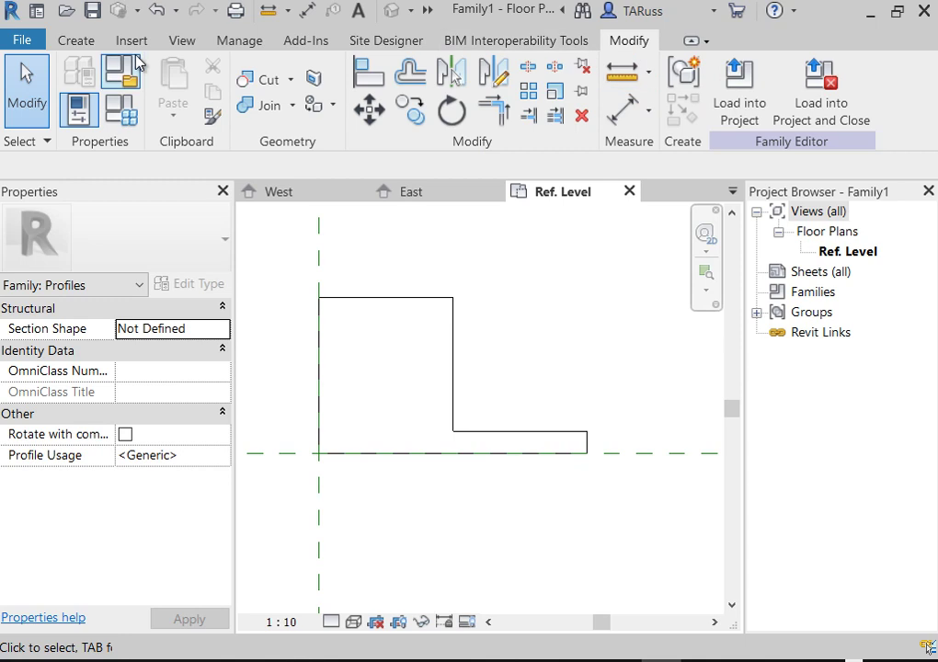
Round the upper outer corner of the profile's upright with a fillet arc of about 25 mm radius.
click(77, 42)
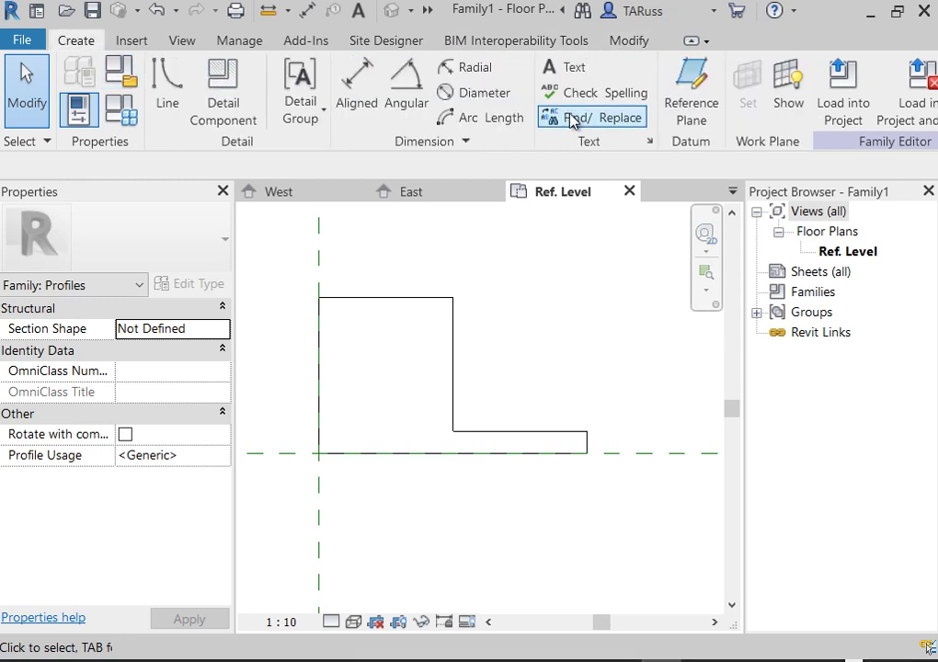
click(168, 99)
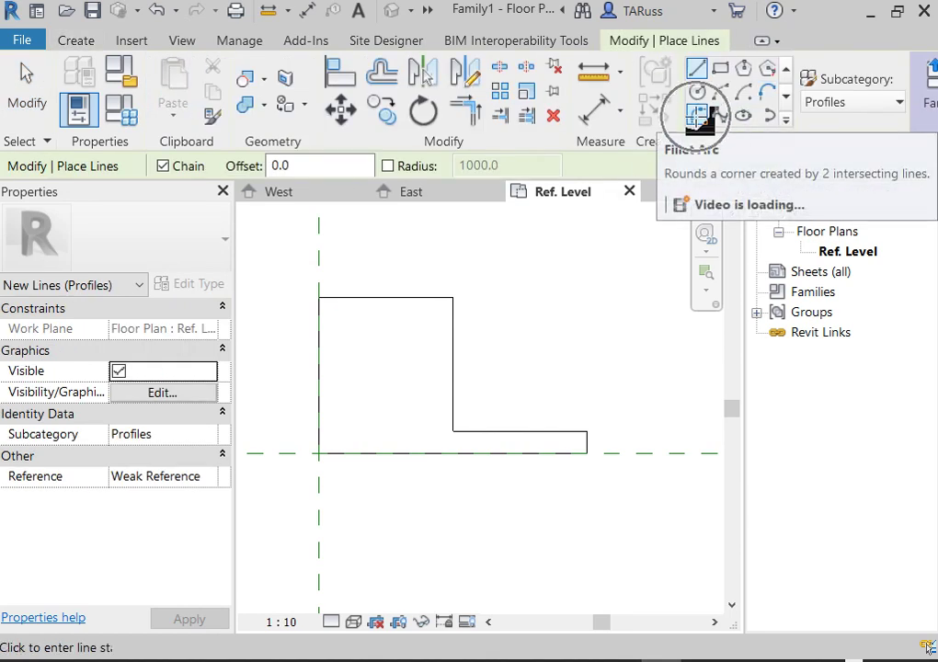
click(696, 116)
scroll(350, 310, up, 2)
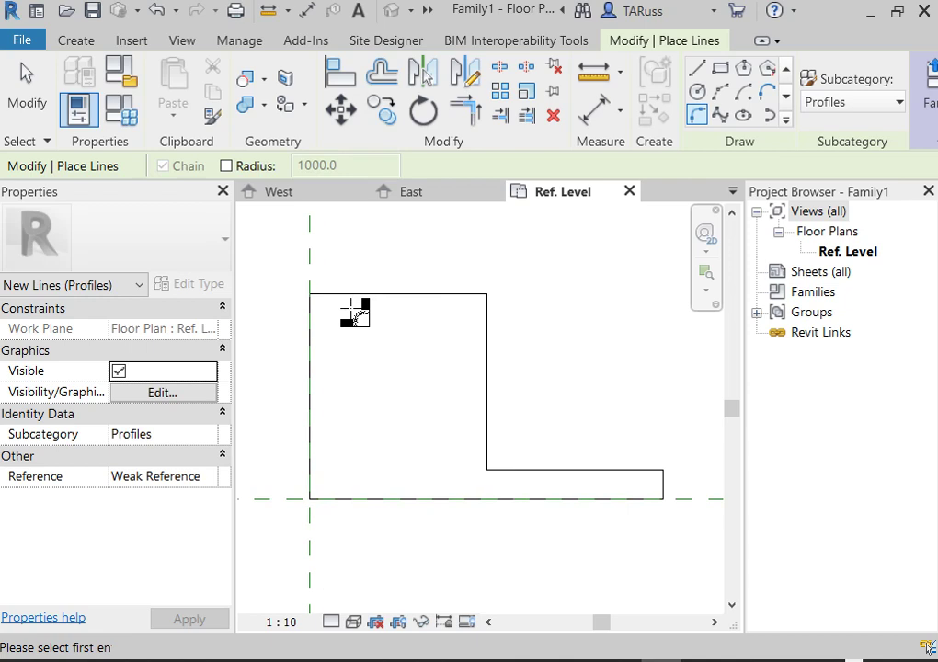
click(487, 340)
click(464, 295)
scroll(484, 324, up, 3)
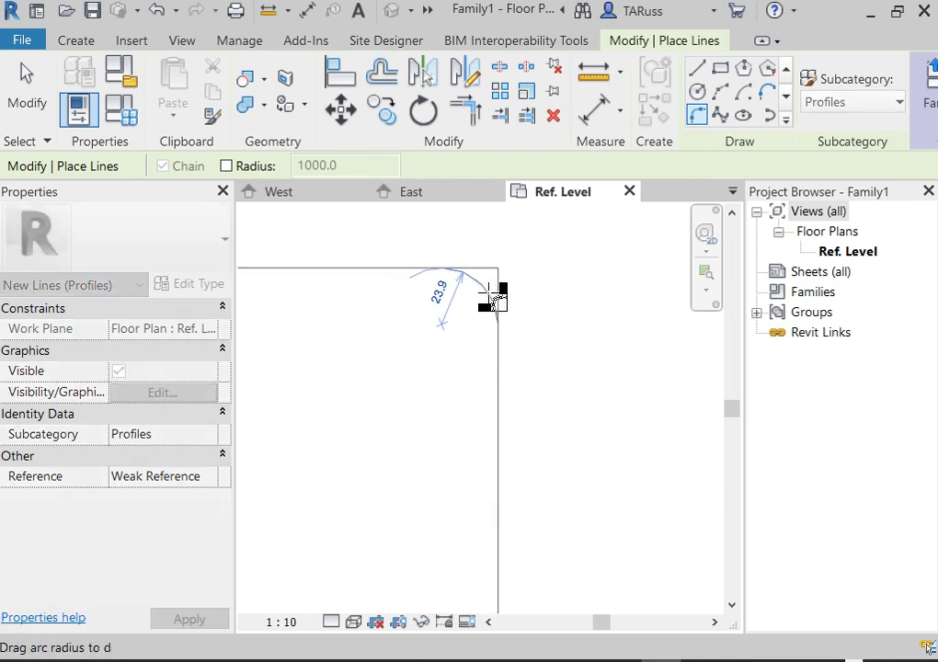
click(488, 293)
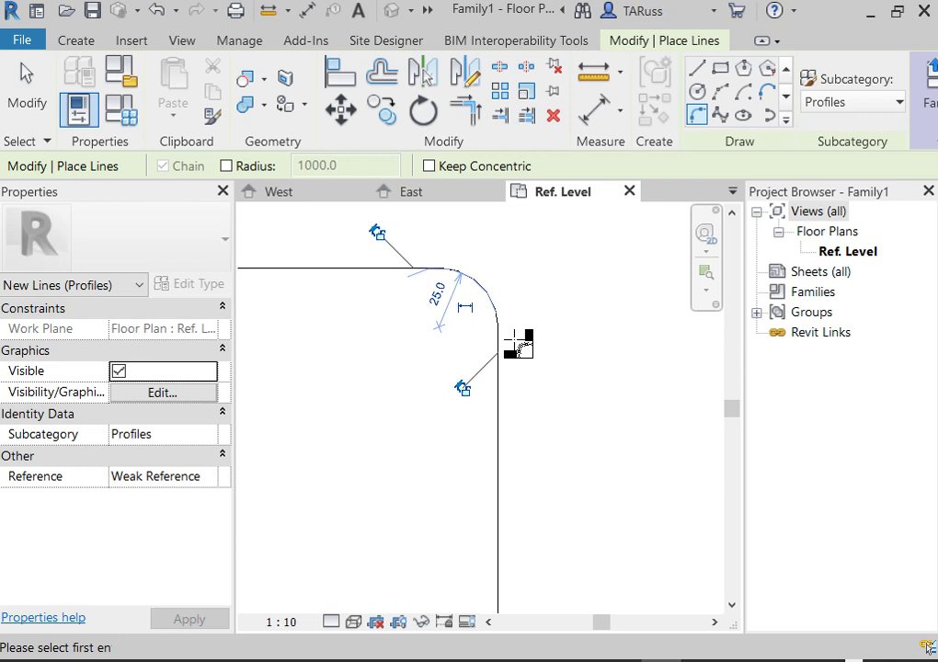
Finish drawing lines and start saving the profile as a family file on the Desktop.
scroll(518, 346, down, 4)
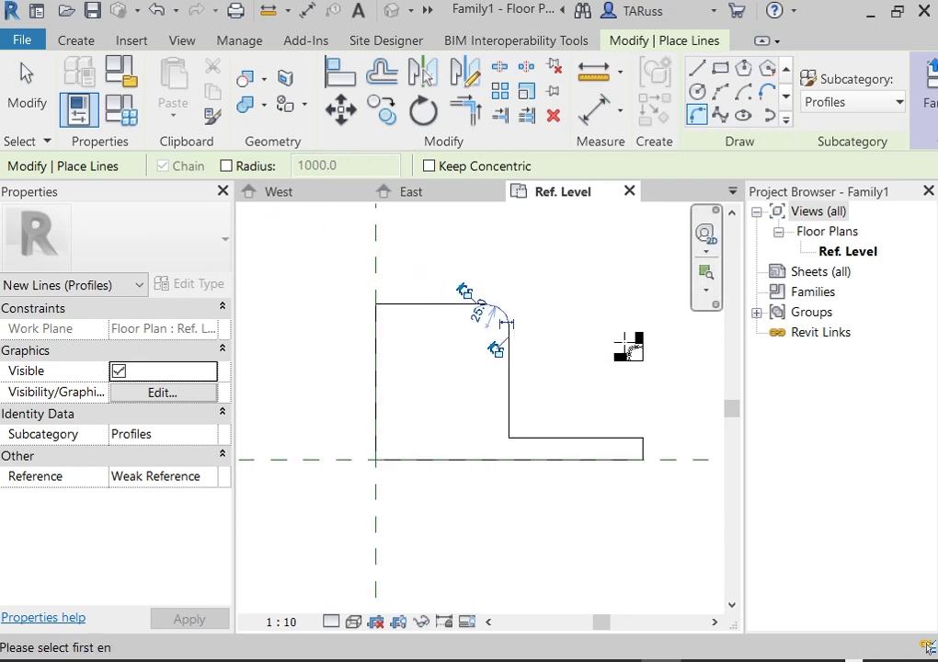
click(28, 92)
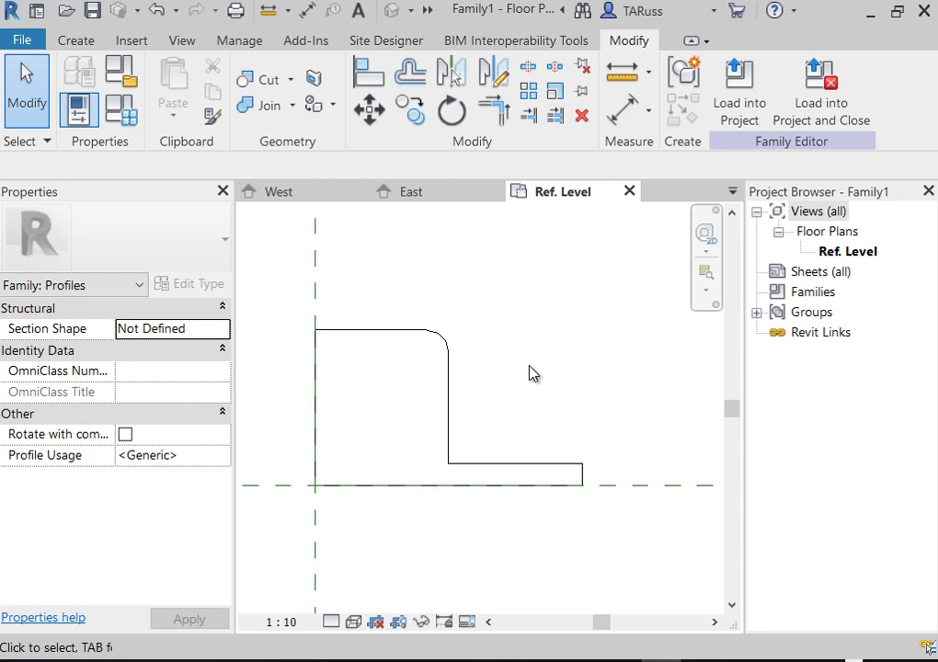
click(20, 41)
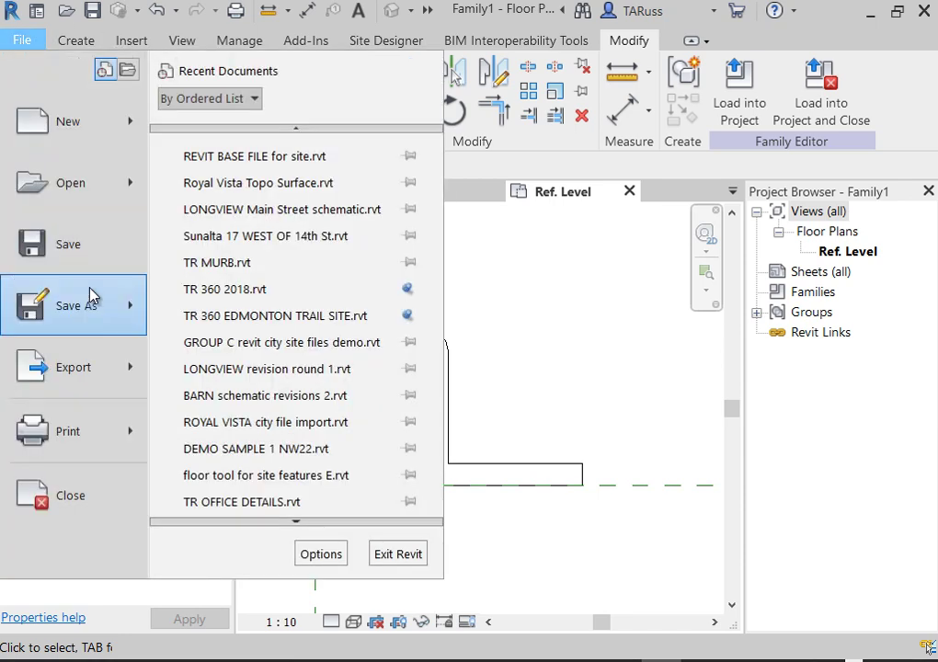
mouse_move(92, 303)
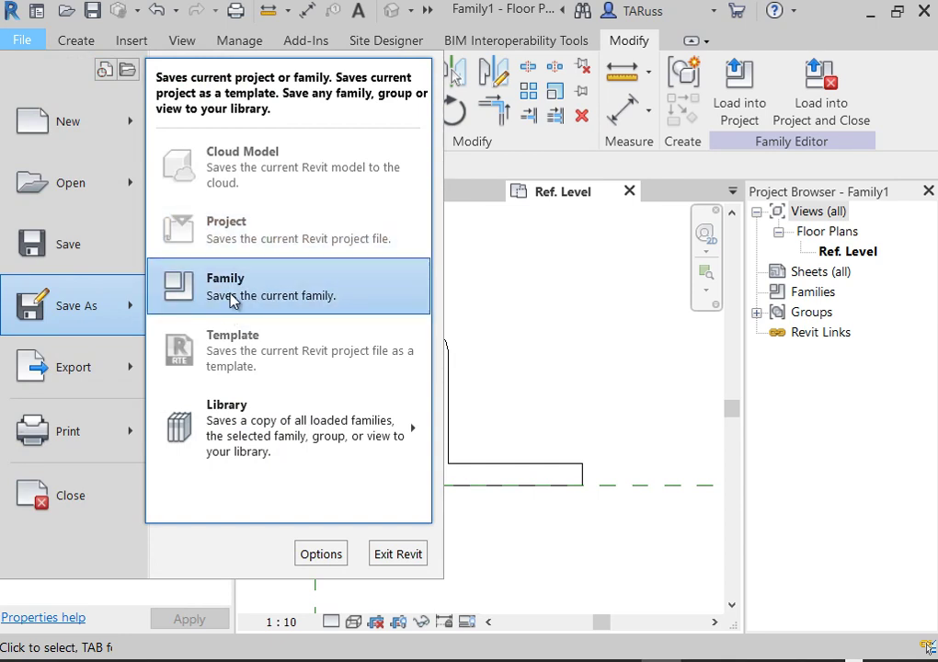
click(272, 291)
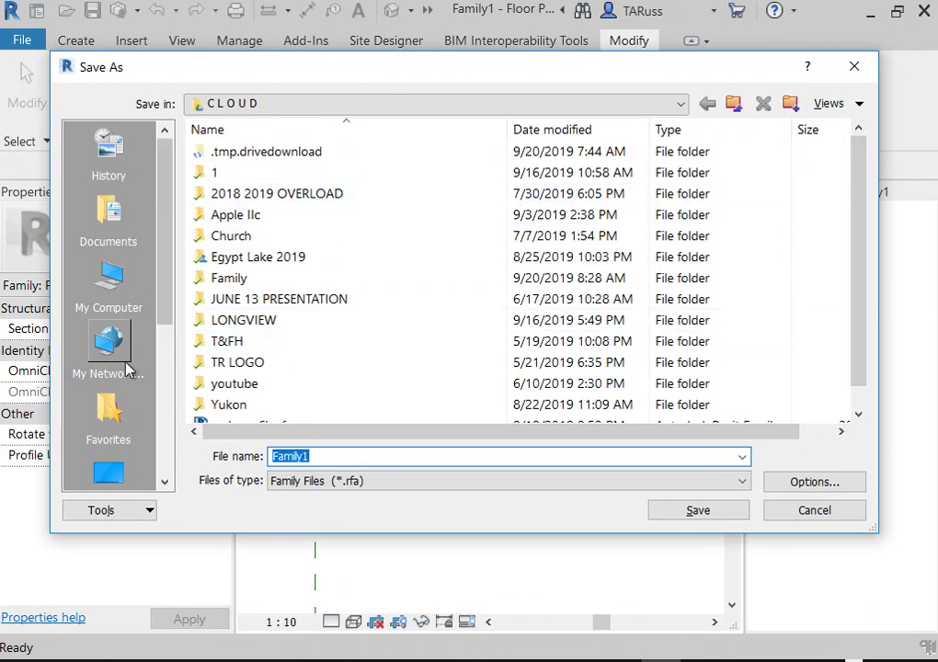
drag(168, 322, 167, 357)
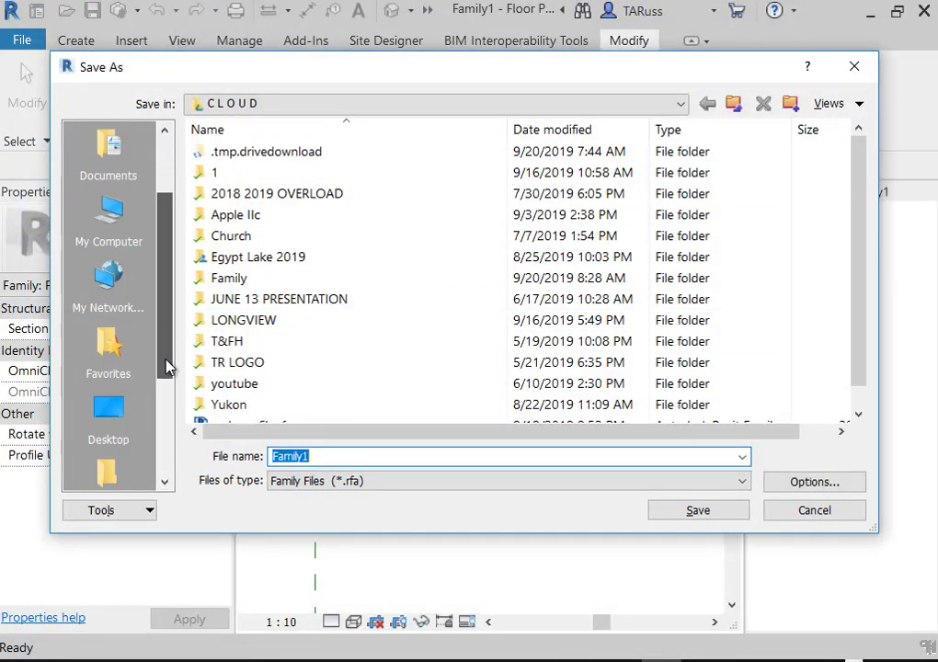
click(111, 414)
Name the family file "curb profile new" and save it.
double_click(326, 456)
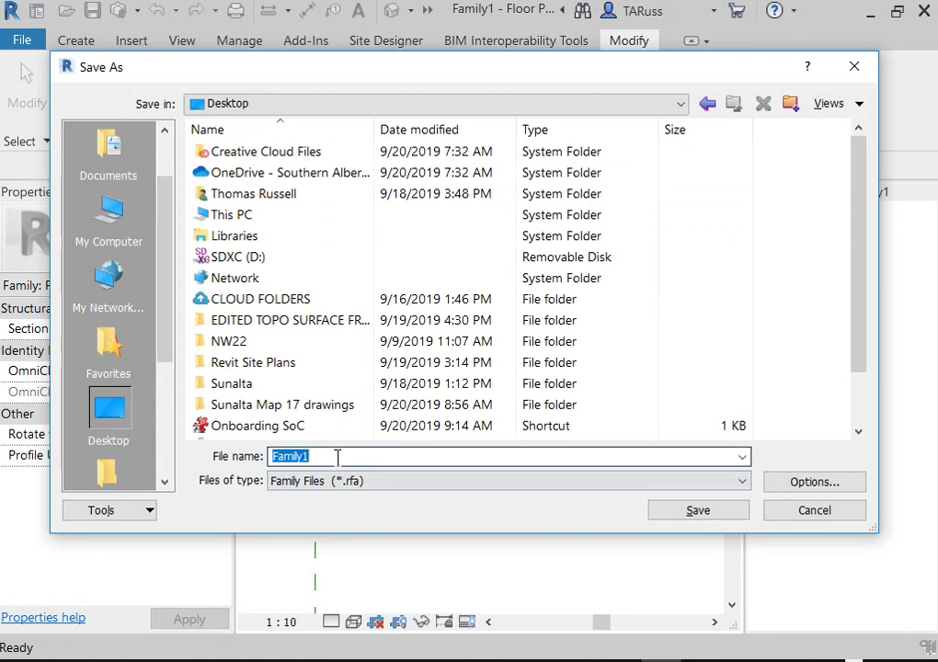
text(cu)
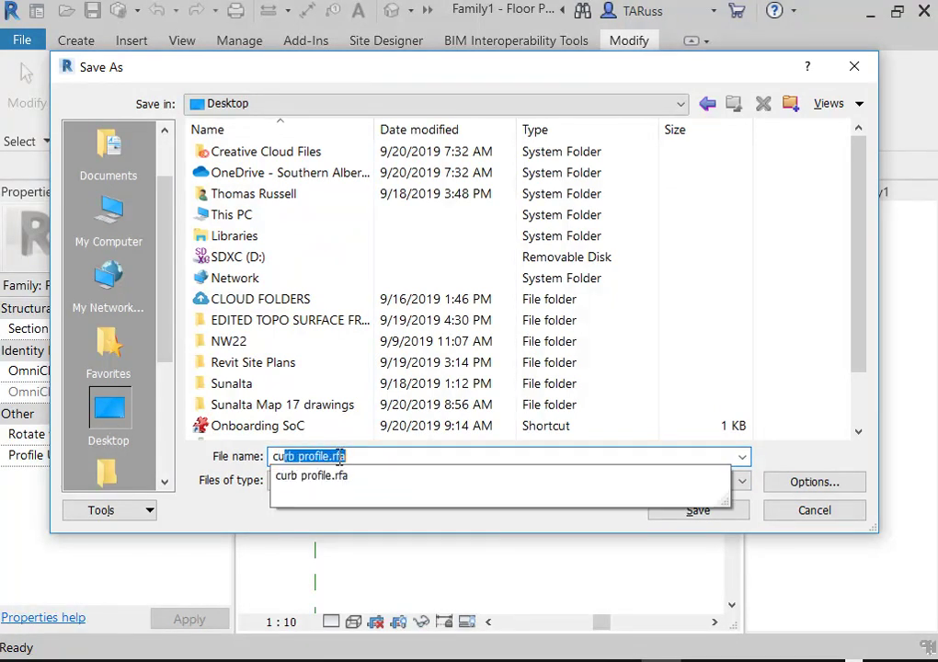
text(rb pro)
key(BackSpace)
text(file)
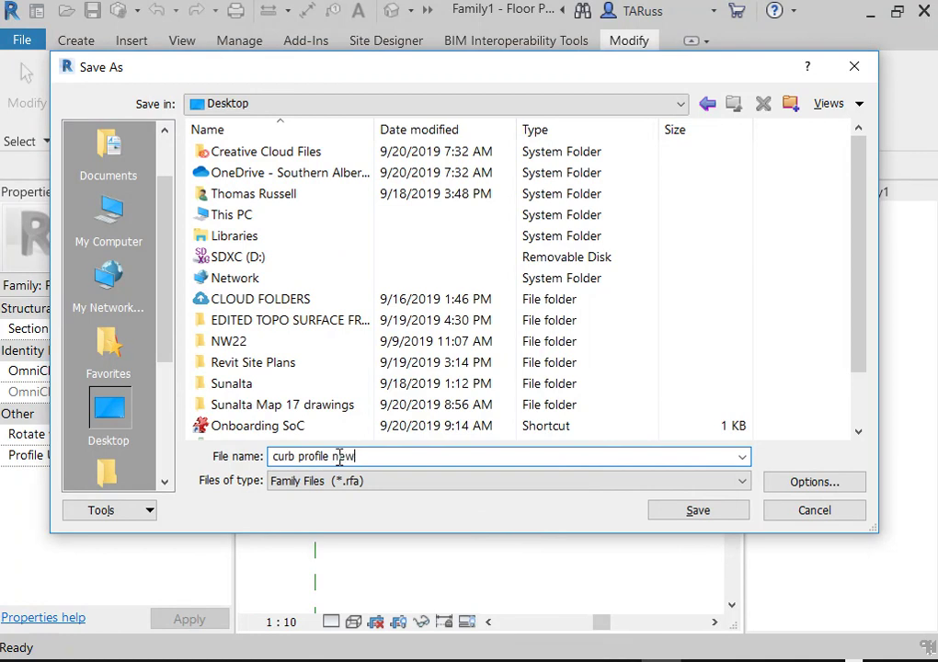
click(692, 511)
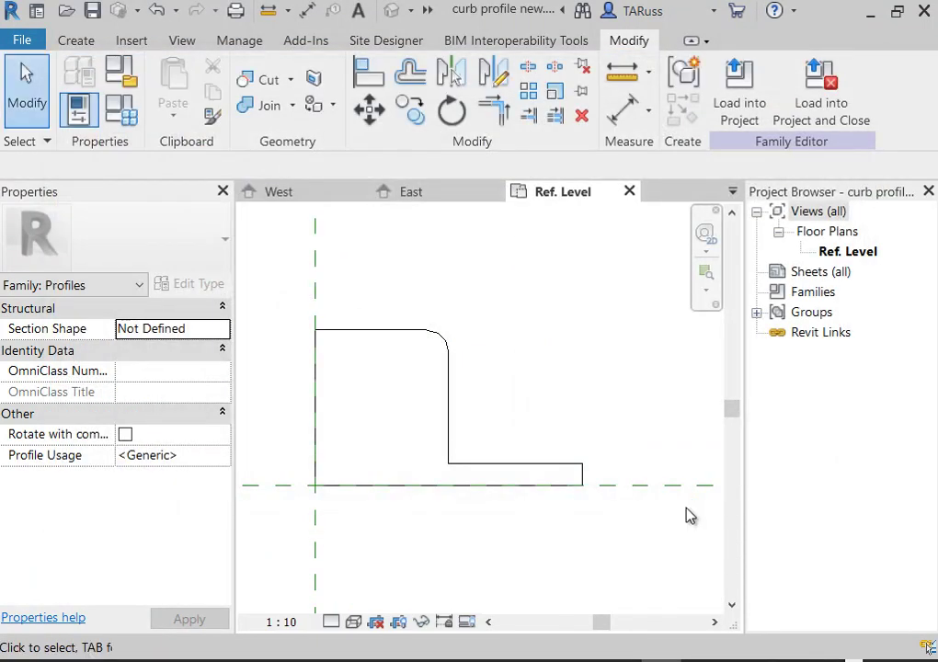
Load the curb profile family into Project1 only.
click(744, 115)
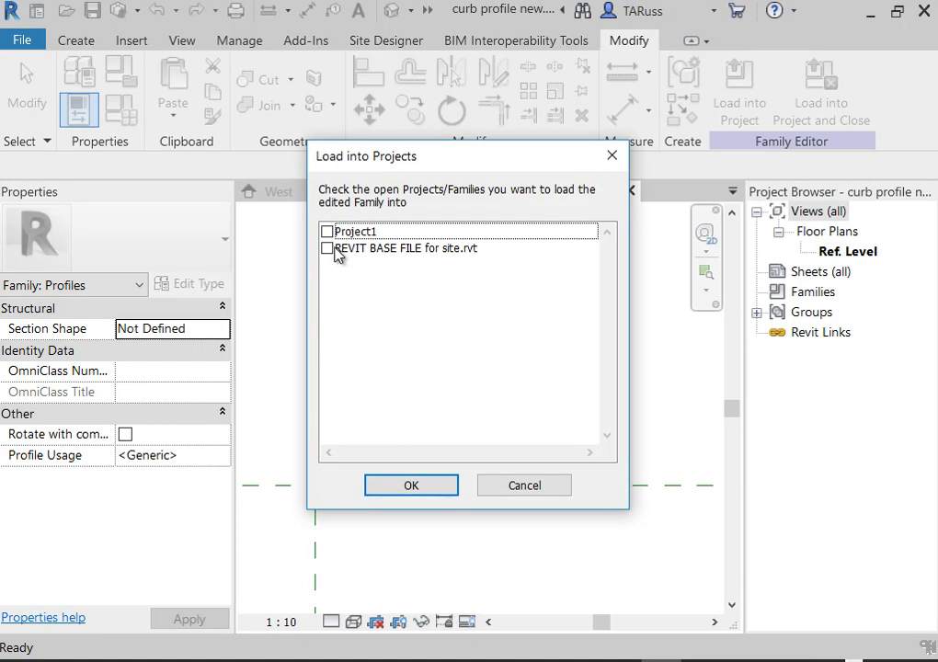
click(328, 233)
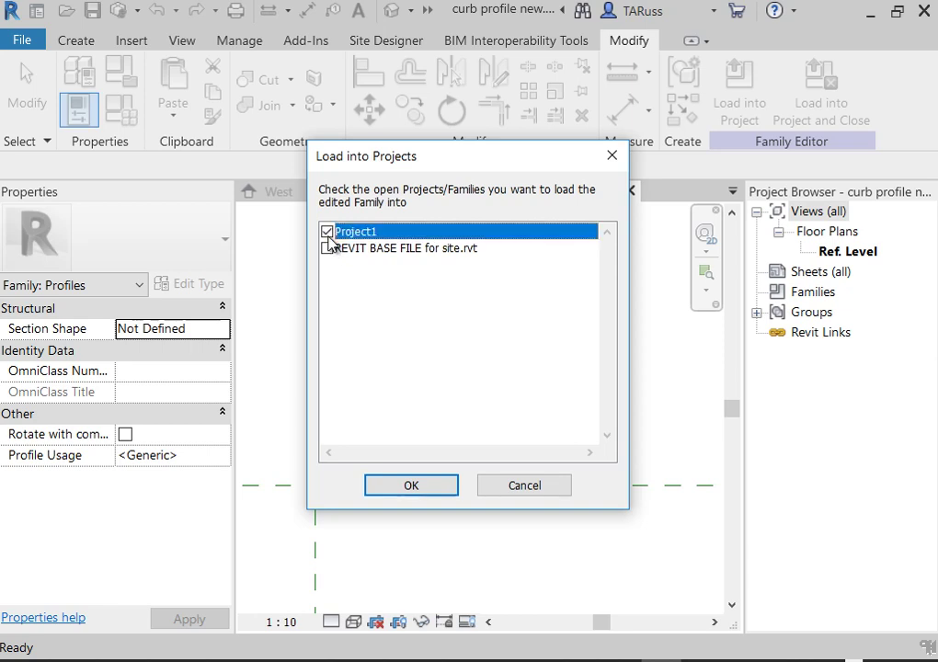
click(410, 487)
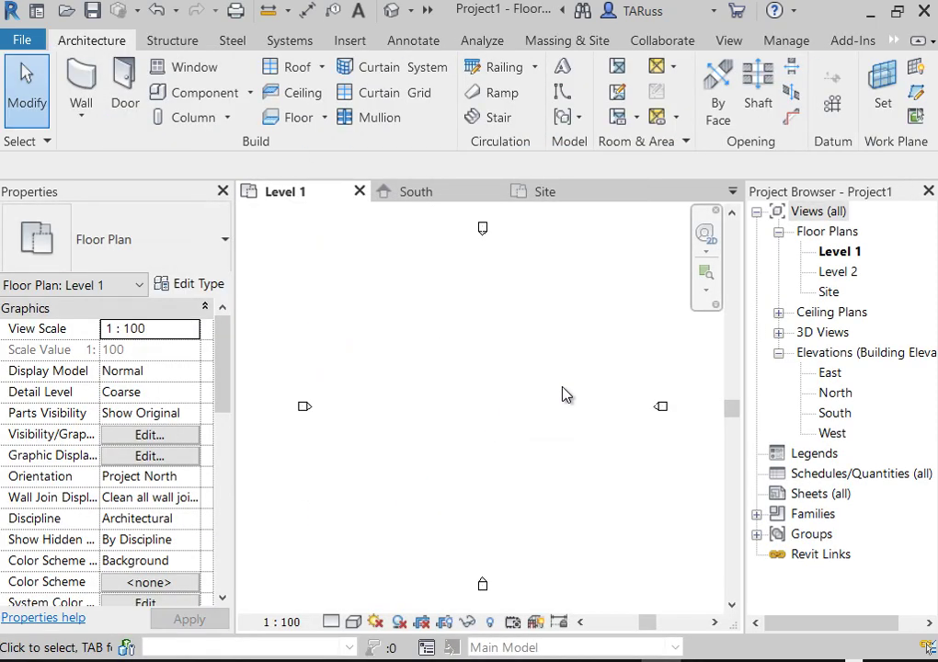
Open the Site floor plan and look over the railings on the topography.
double_click(830, 292)
scroll(348, 359, down, 5)
scroll(348, 359, up, 4)
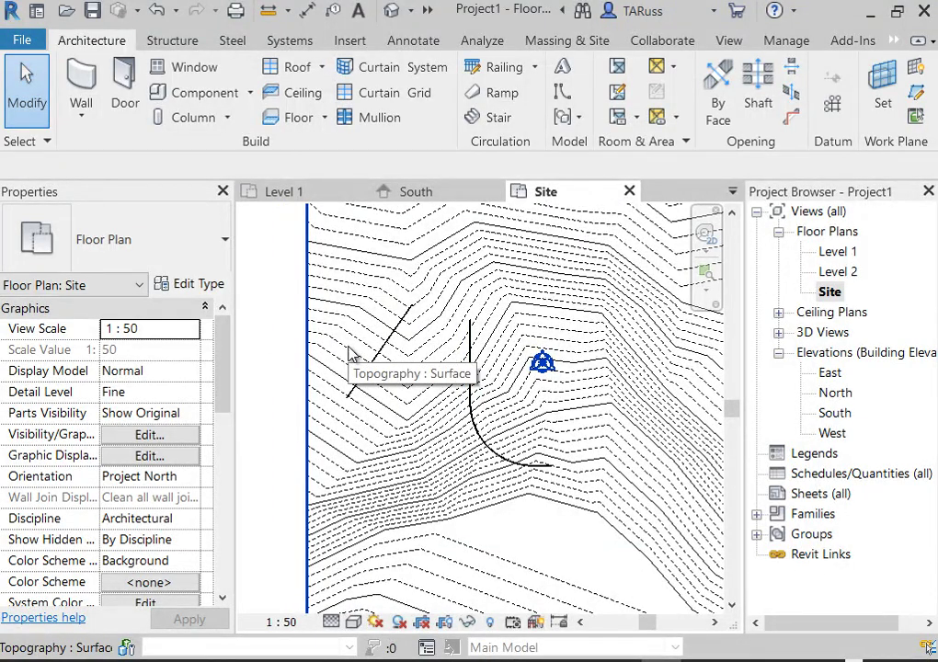
Open the default 3D view and inspect the straight railing on the sloping terrain up close.
click(392, 10)
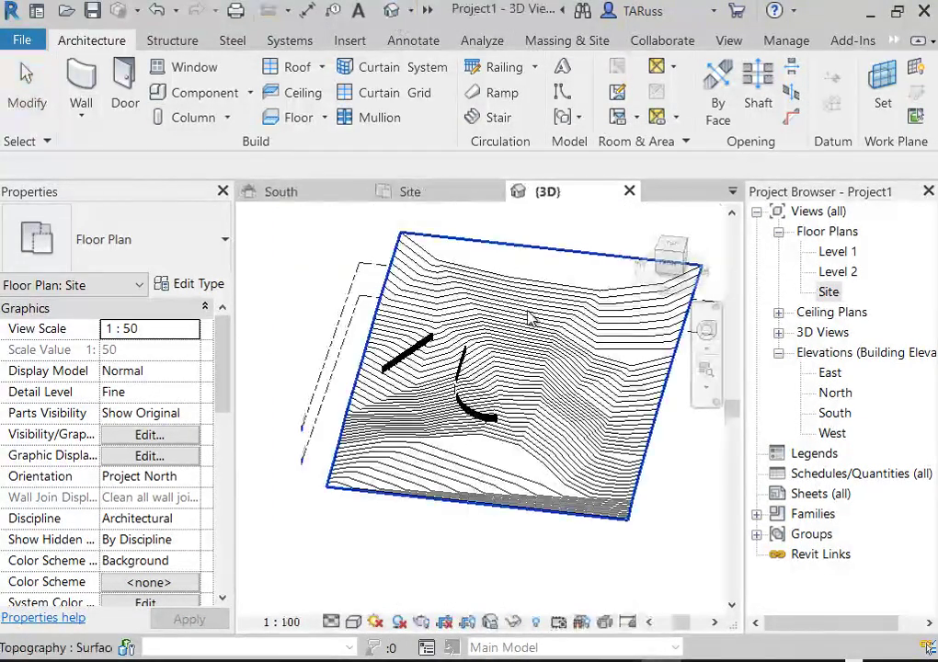
shift+middle_drag(383, 408, 552, 421)
scroll(433, 384, up, 3)
scroll(552, 421, up, 5)
click(593, 479)
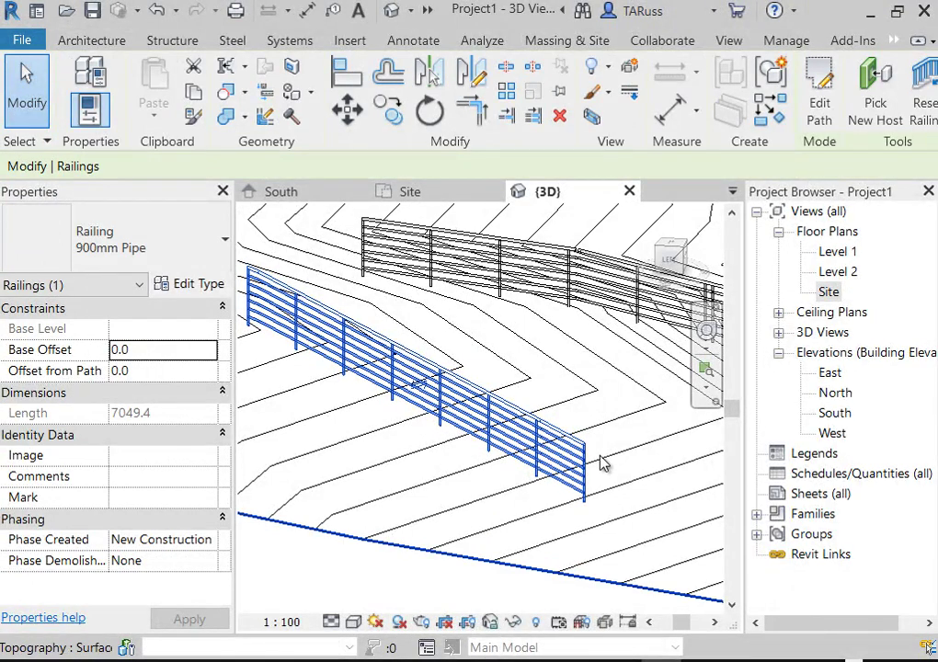
middle_drag(524, 436, 478, 417)
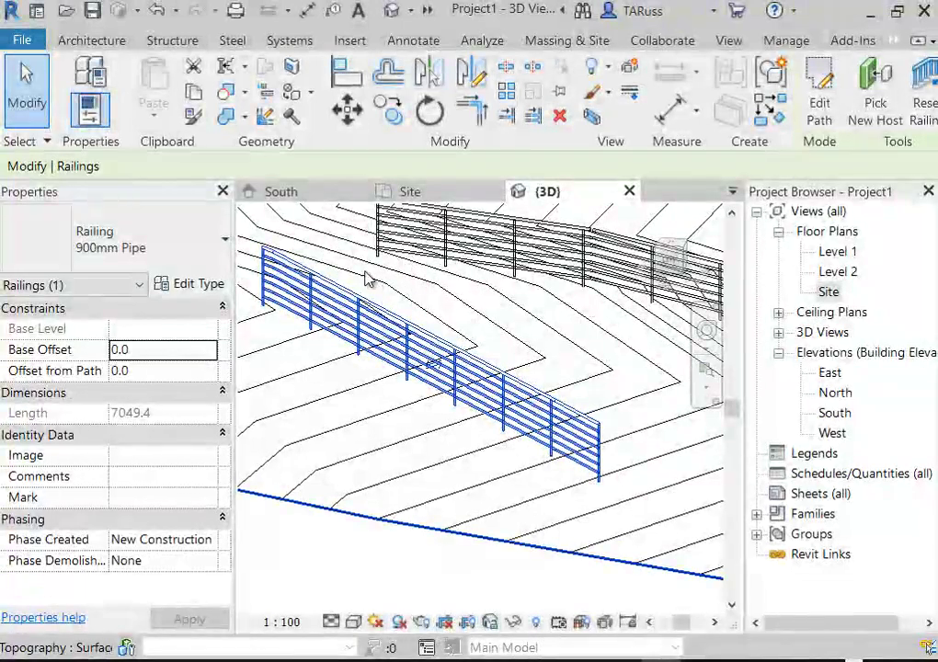
click(391, 274)
click(428, 348)
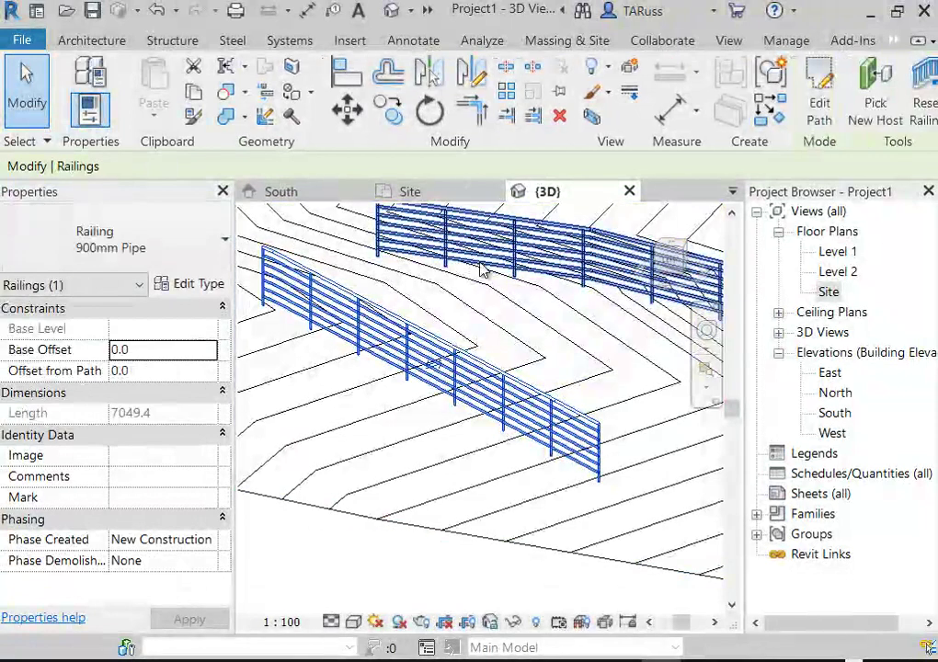
click(368, 538)
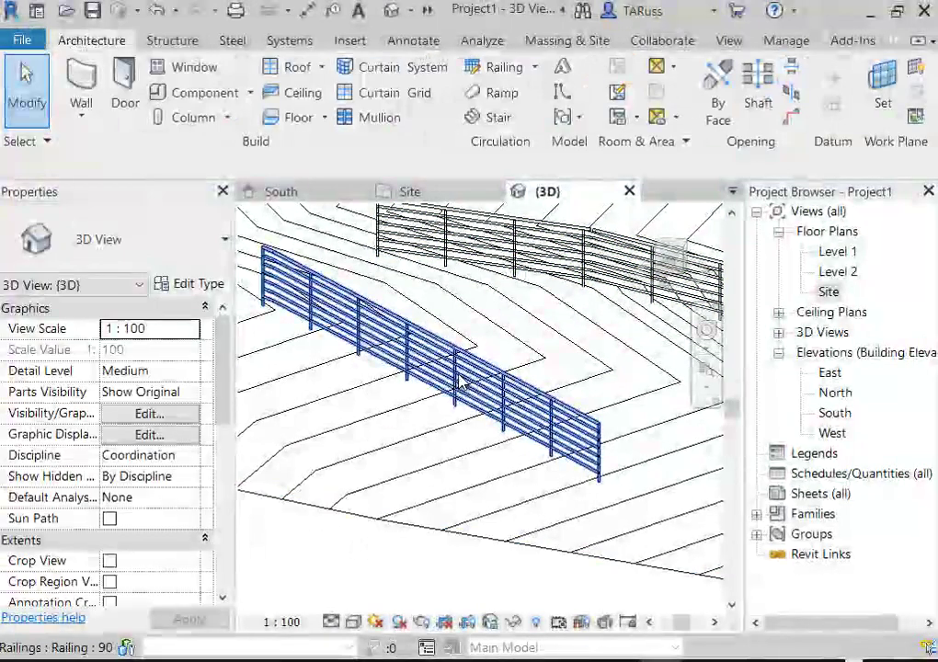
Duplicate the straight railing's 900mm Pipe type as a new type named "curb".
click(409, 386)
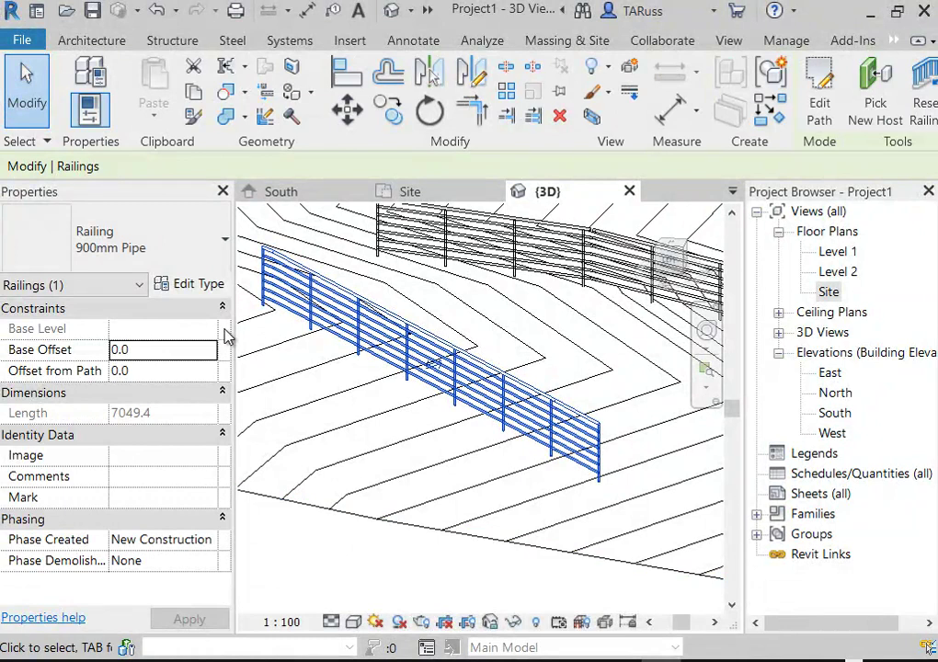
click(199, 287)
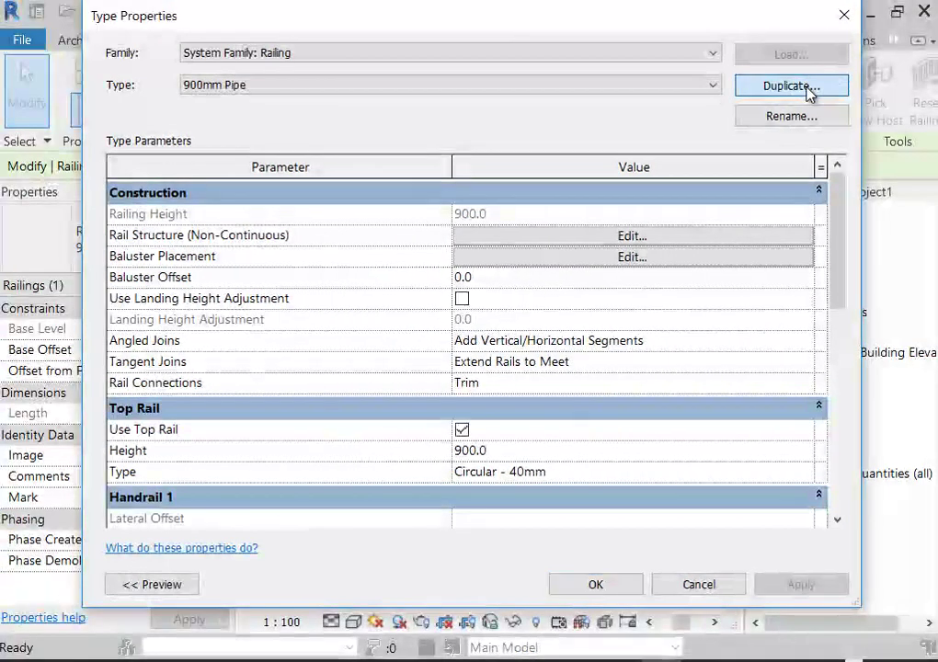
click(808, 90)
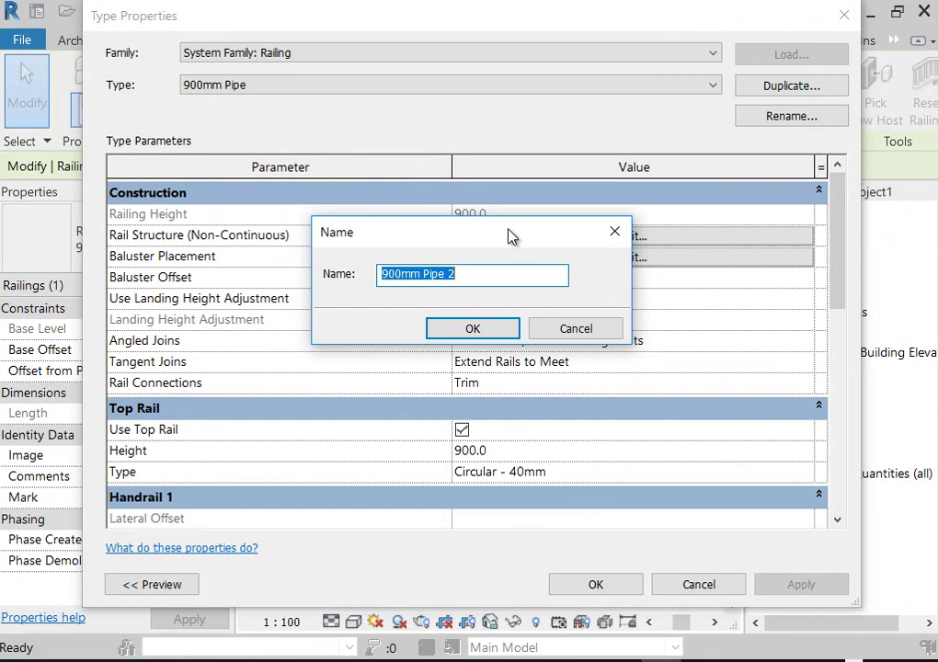
text(curb)
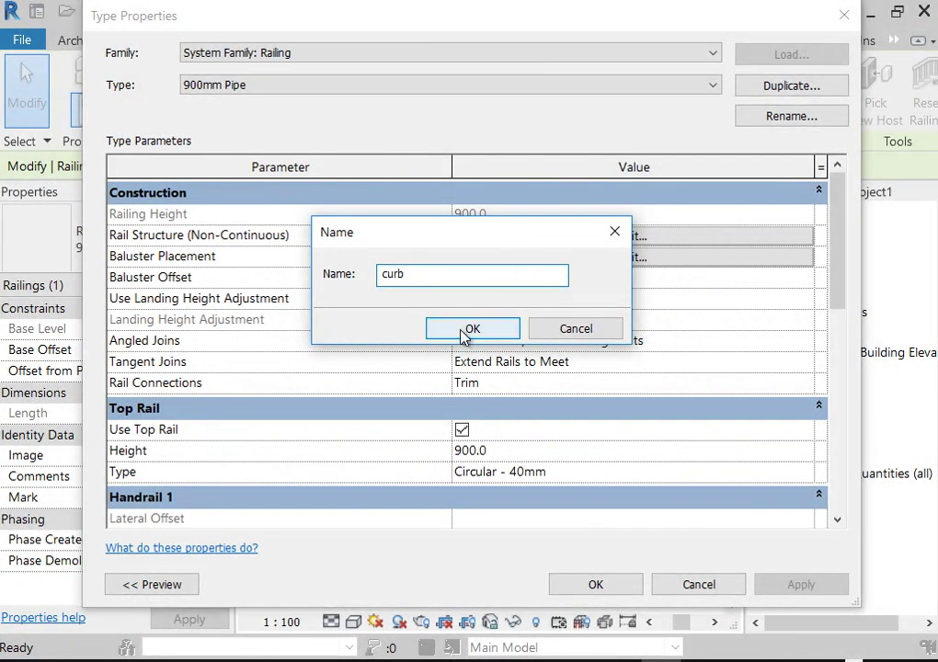
click(470, 331)
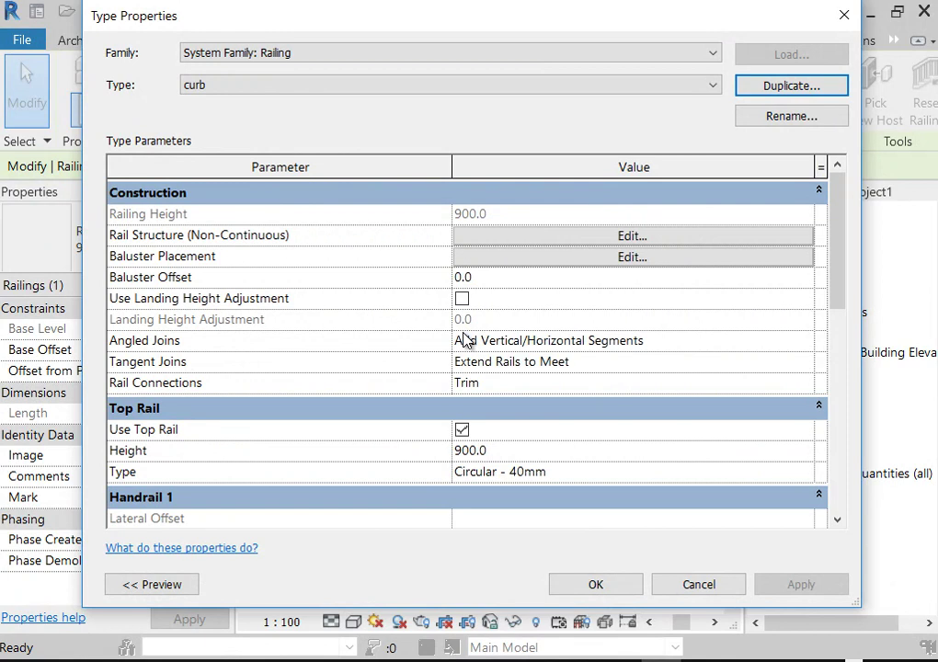
Turn off the top rail in the curb railing type.
click(475, 263)
click(462, 430)
click(462, 431)
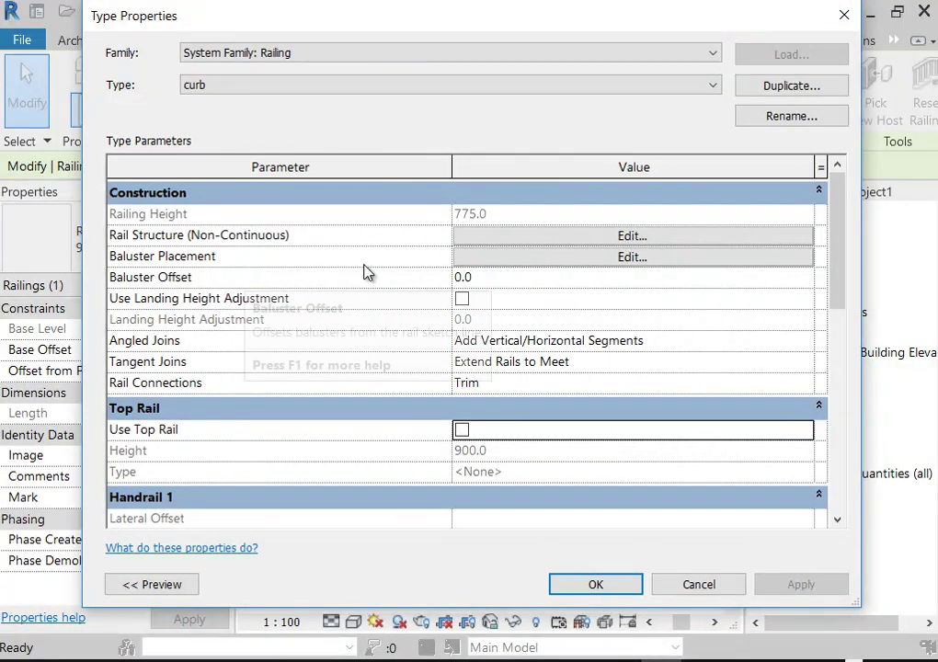
Set the baluster family of the regular baluster in the curb type's main pattern to None.
click(489, 260)
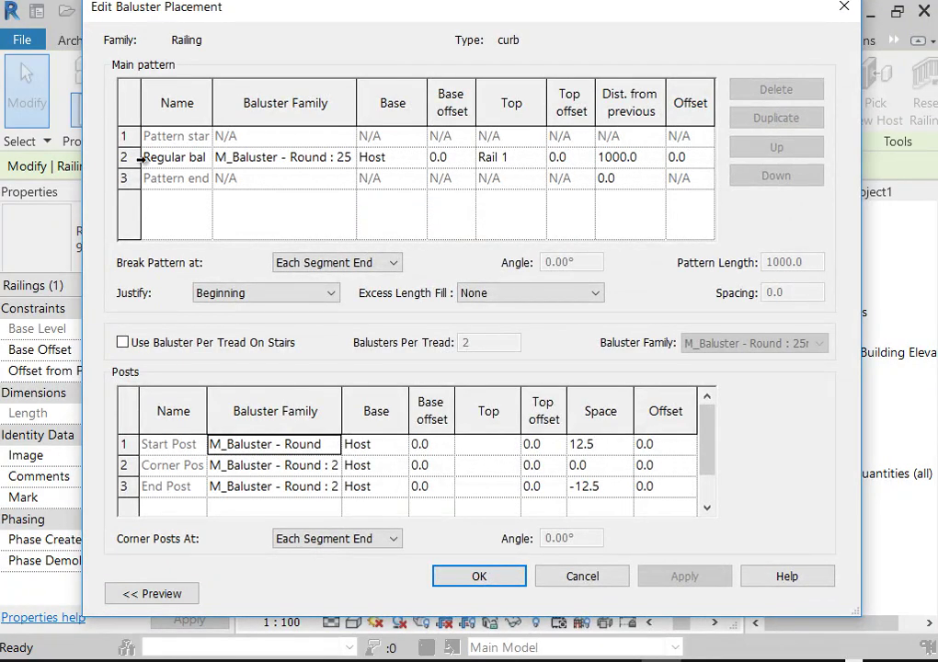
click(123, 158)
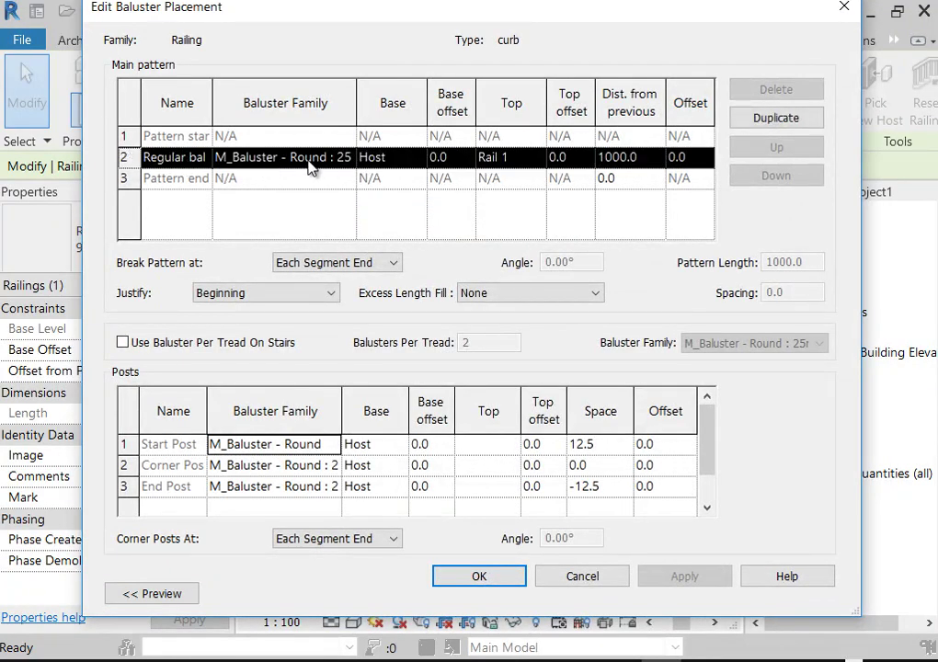
click(349, 157)
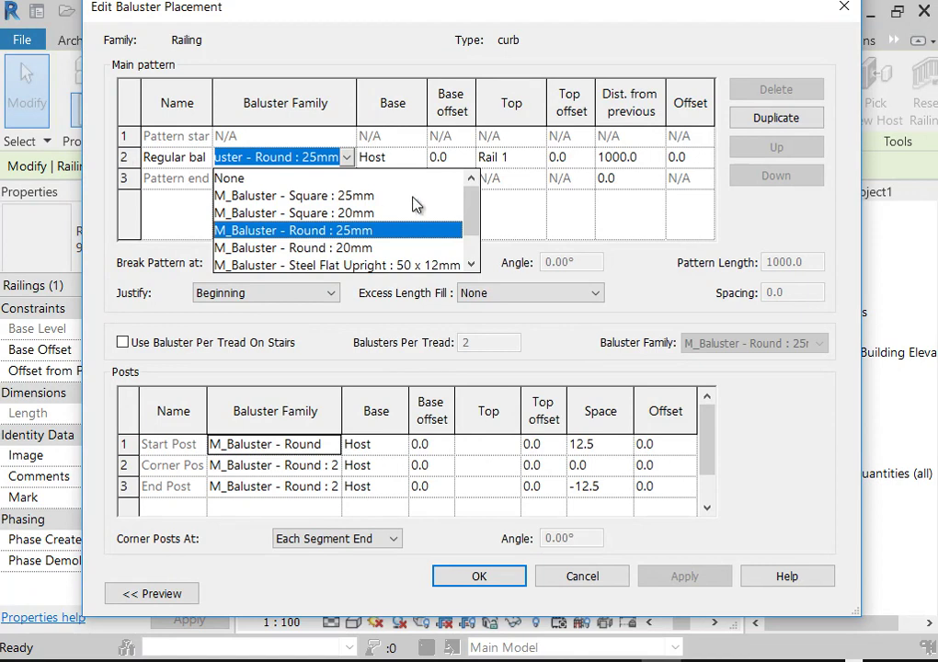
click(230, 179)
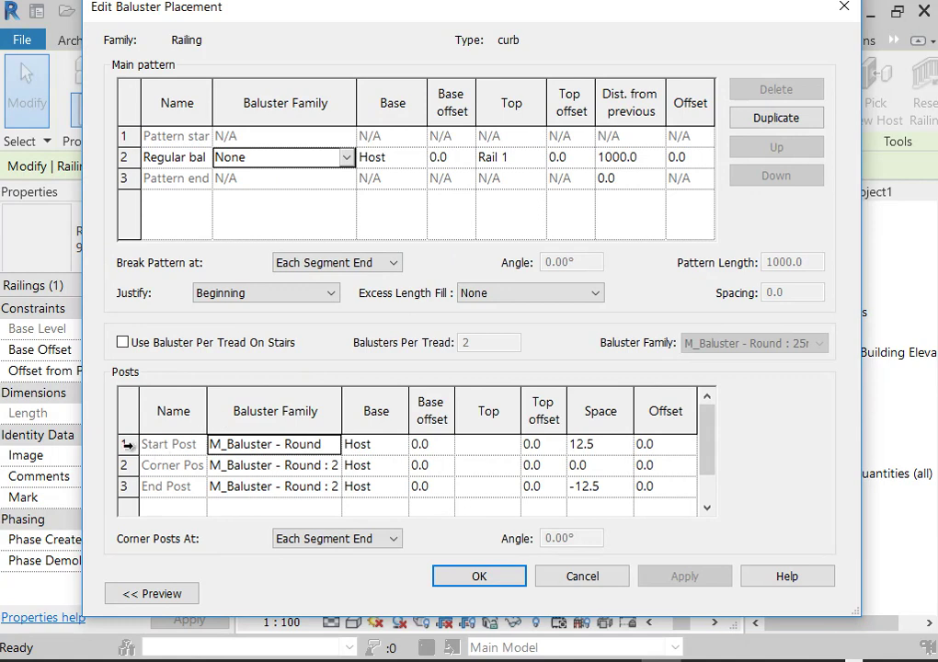
Set the baluster family of the start, corner and end posts to None and apply the baluster placement.
click(129, 446)
click(338, 447)
scroll(470, 494, up, 1)
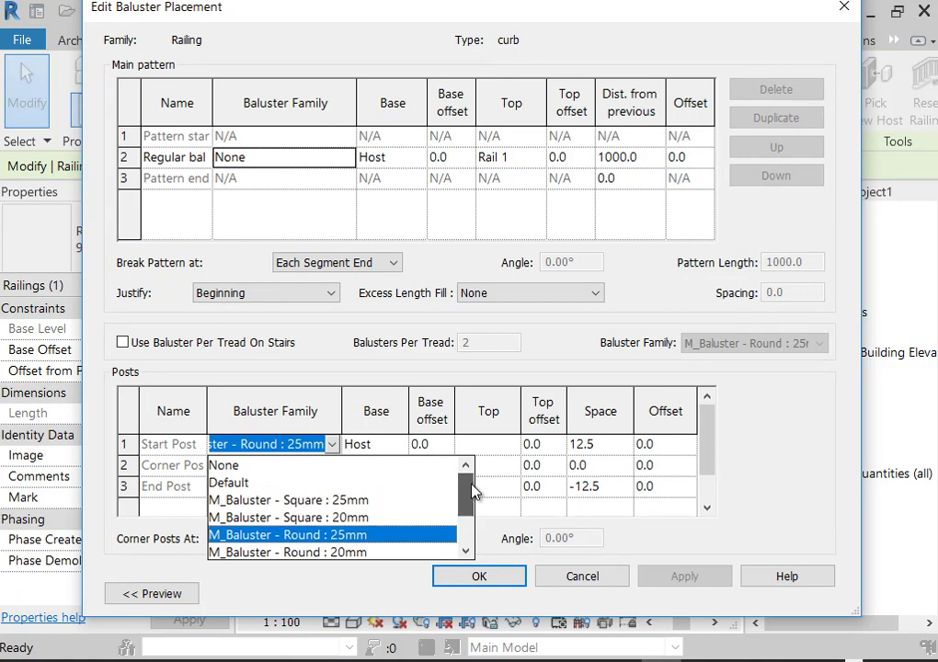
click(230, 465)
click(332, 466)
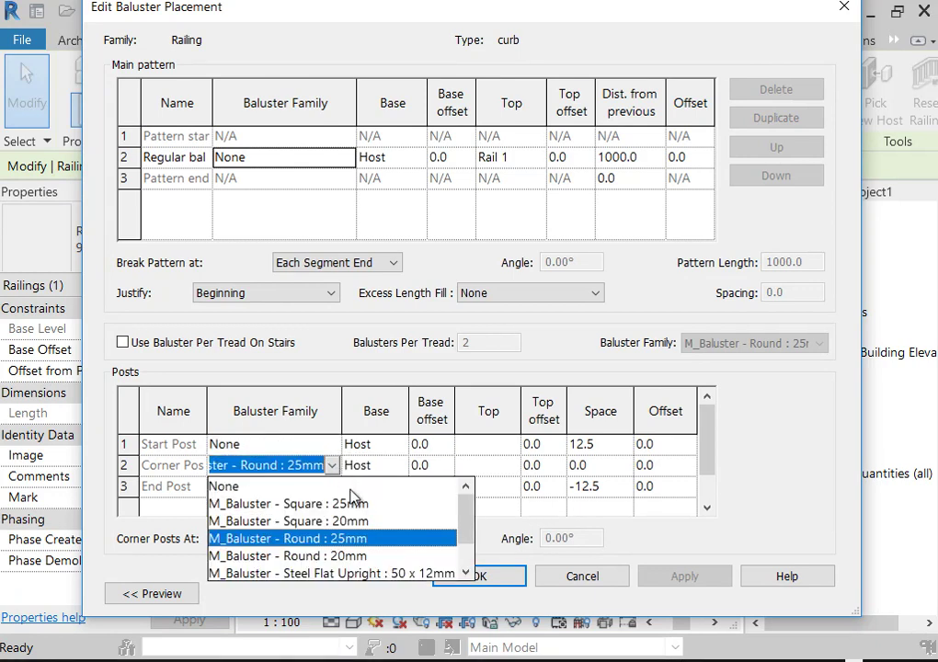
click(229, 487)
click(268, 488)
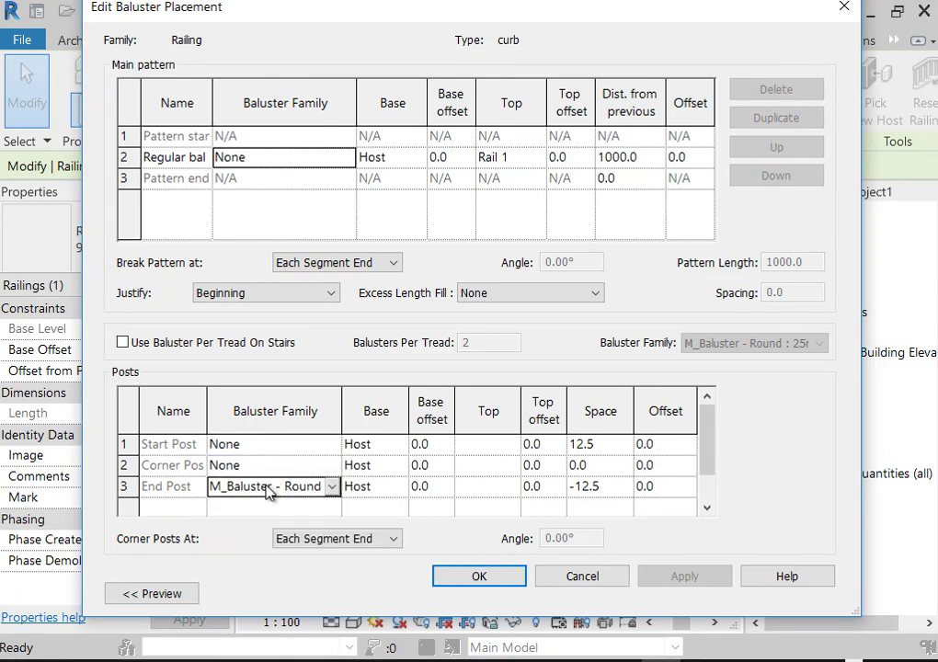
click(332, 487)
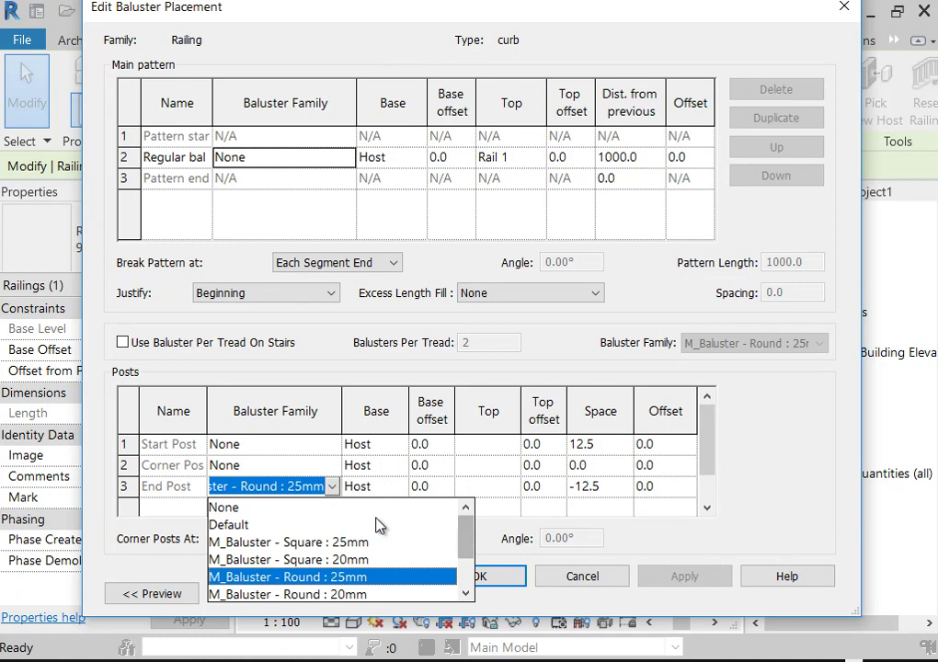
click(228, 508)
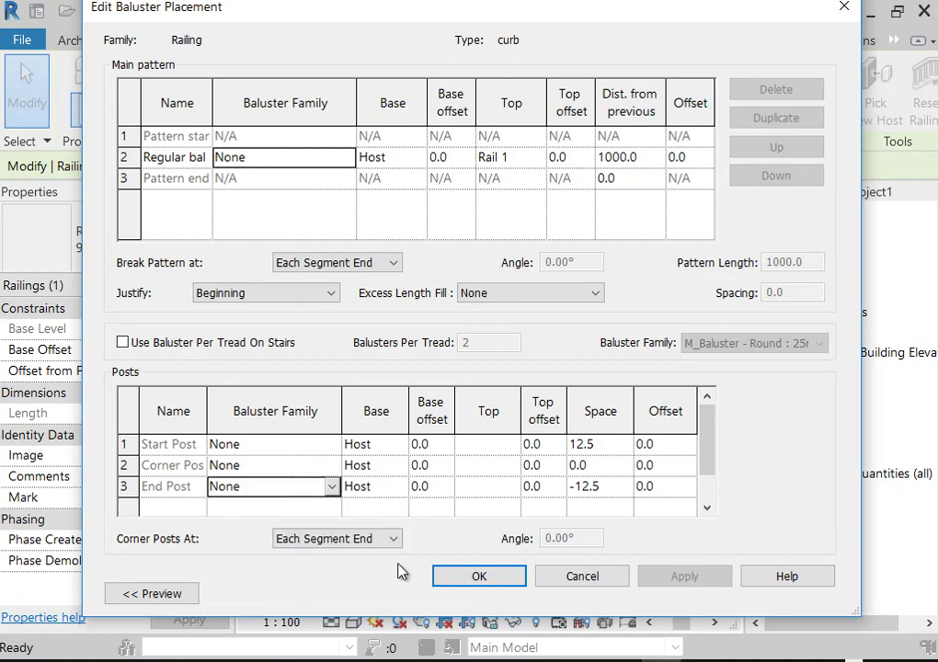
click(475, 576)
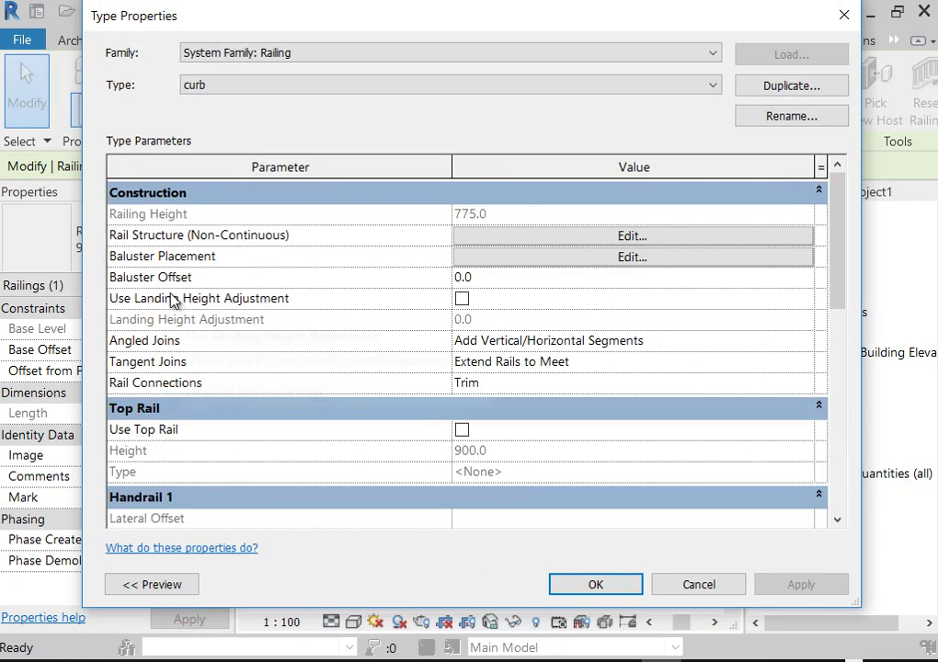
Delete Rails 2 to 6 from the curb type's non-continuous rail structure, keeping only Rail 1.
click(486, 241)
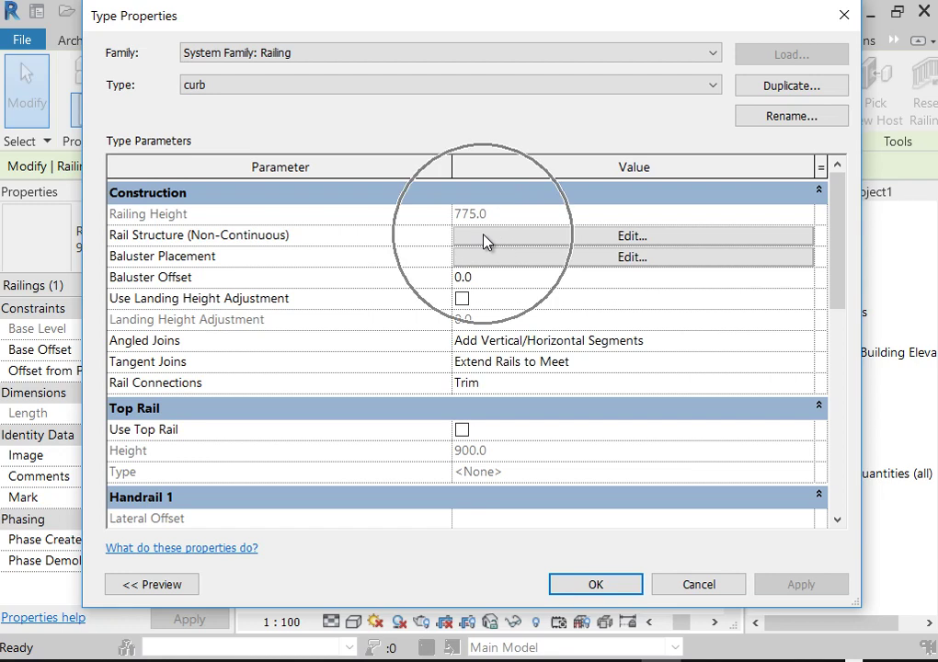
click(485, 241)
click(485, 242)
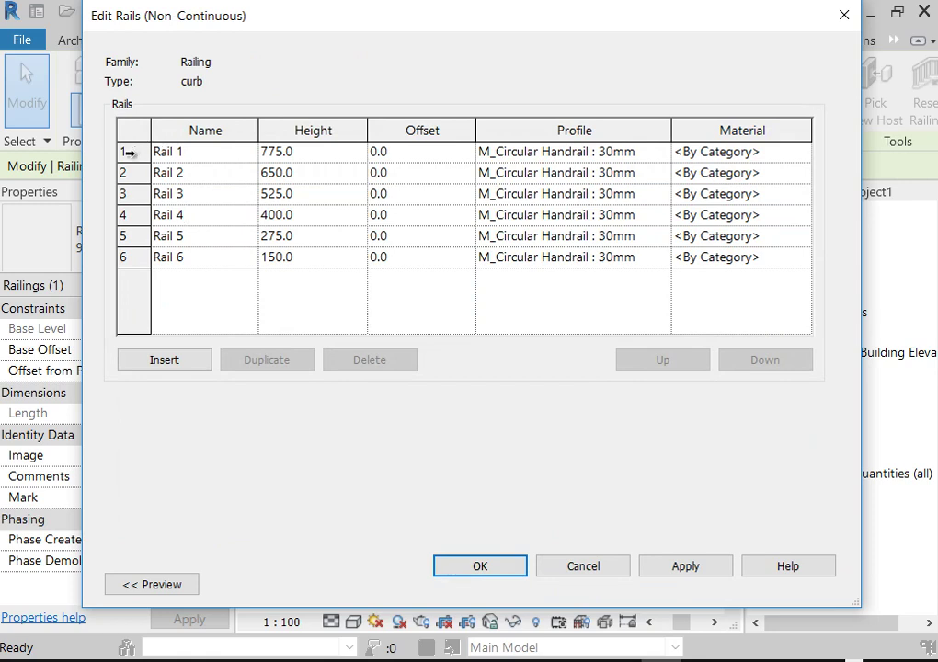
click(129, 153)
click(128, 174)
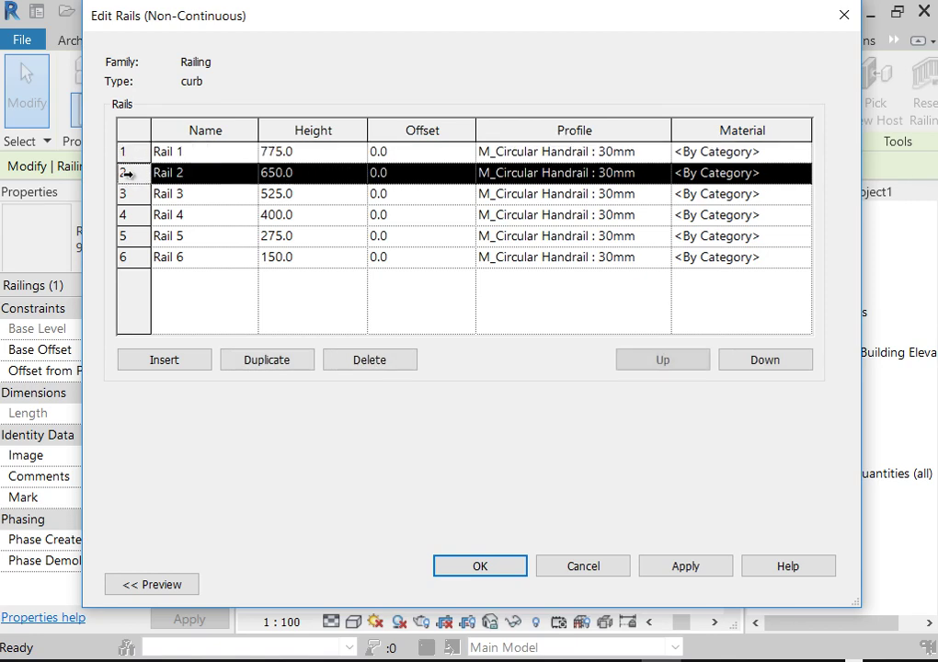
click(129, 259)
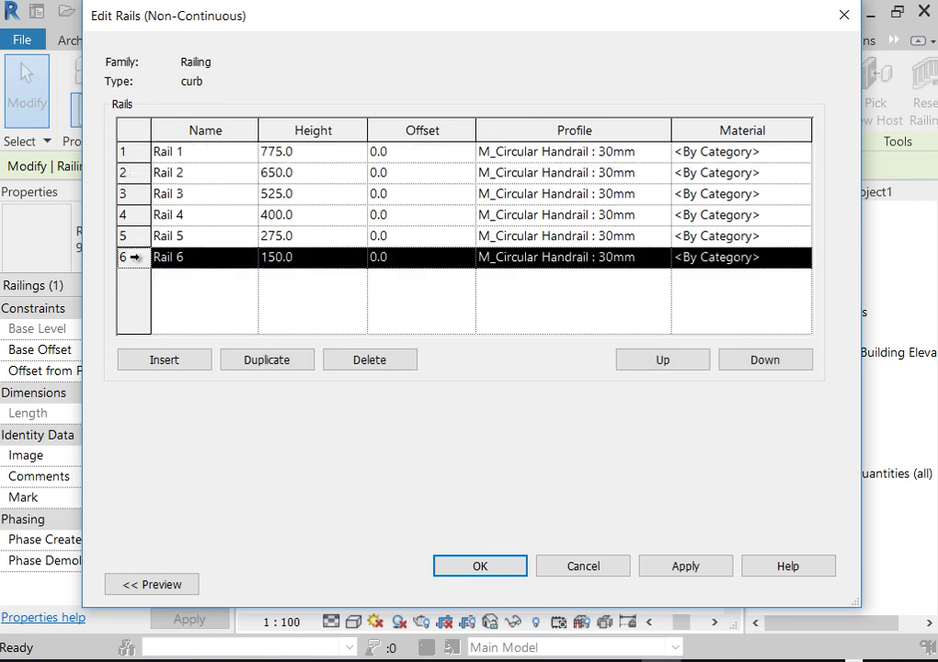
click(368, 360)
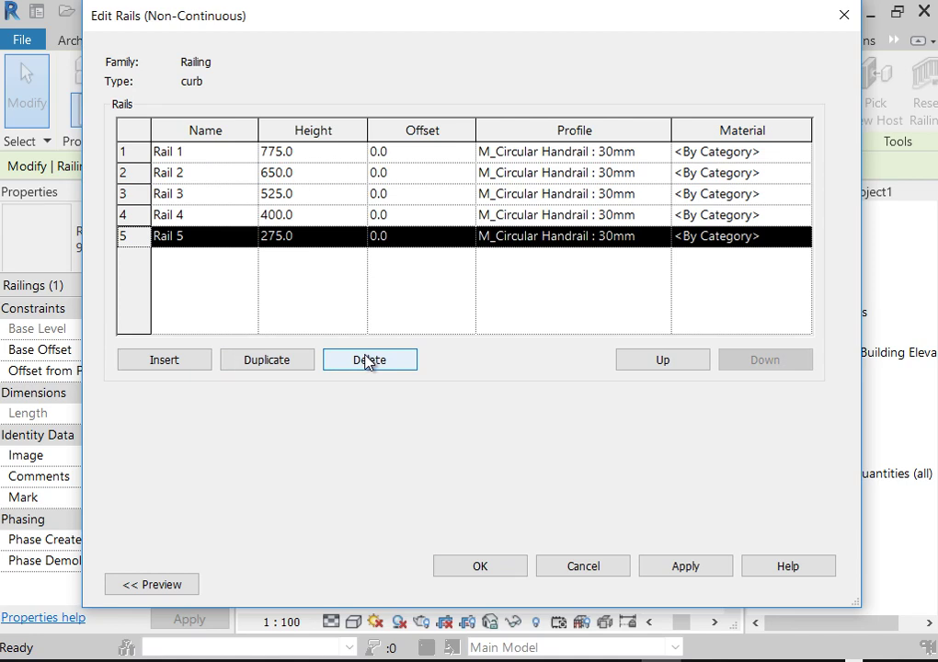
click(368, 360)
click(368, 361)
click(368, 360)
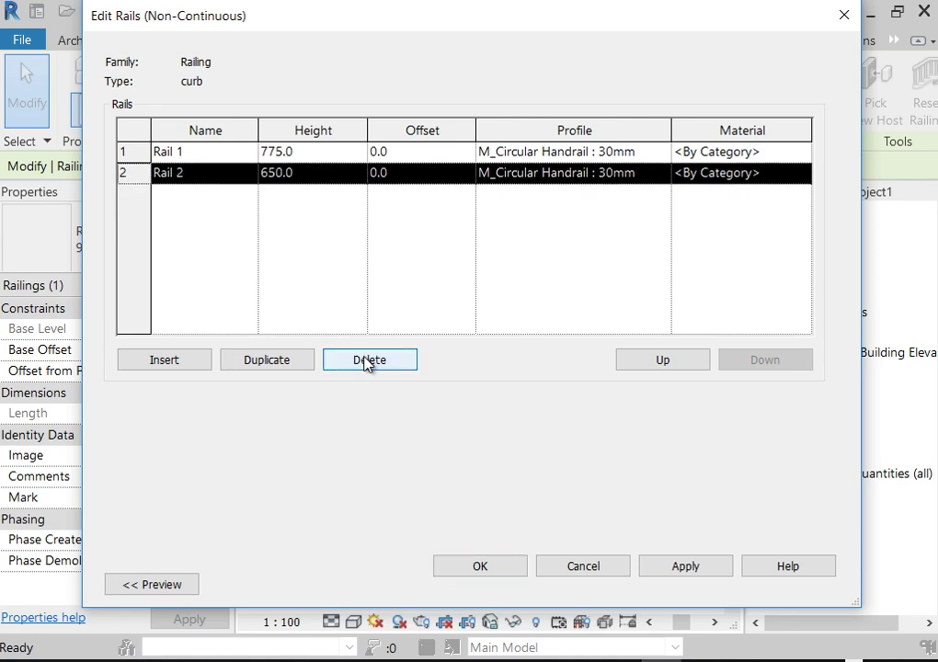
click(368, 361)
Set the profile of Rail 1 to "curb profile new : curb profile new".
click(124, 151)
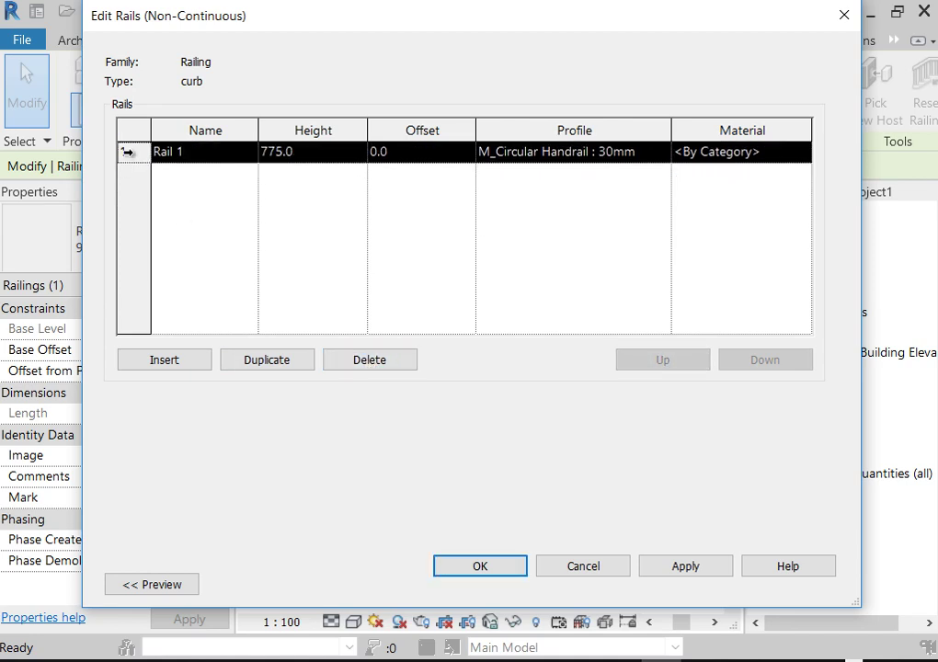
click(660, 155)
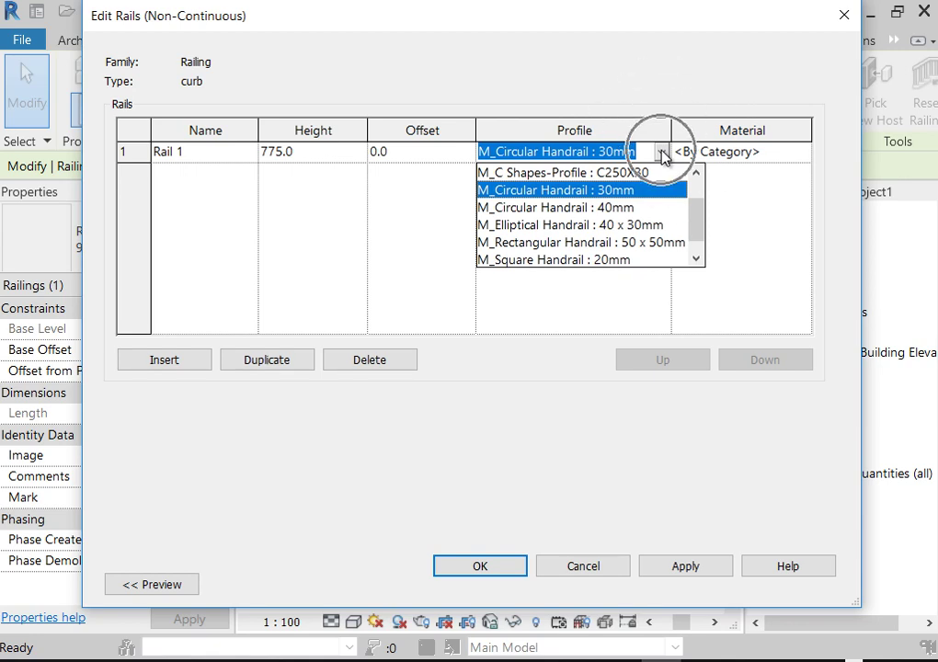
drag(695, 231, 698, 203)
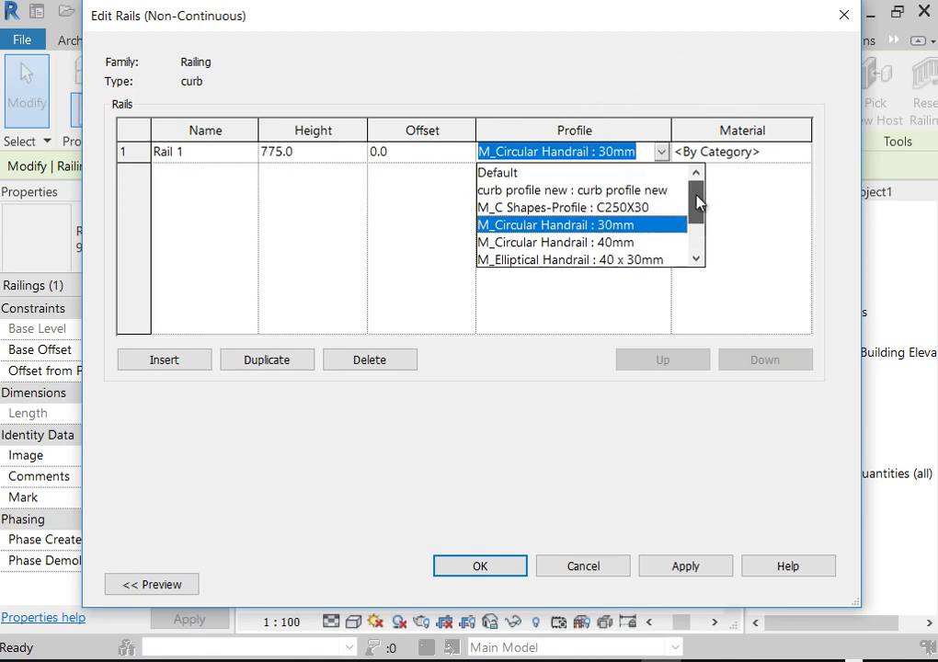
click(618, 190)
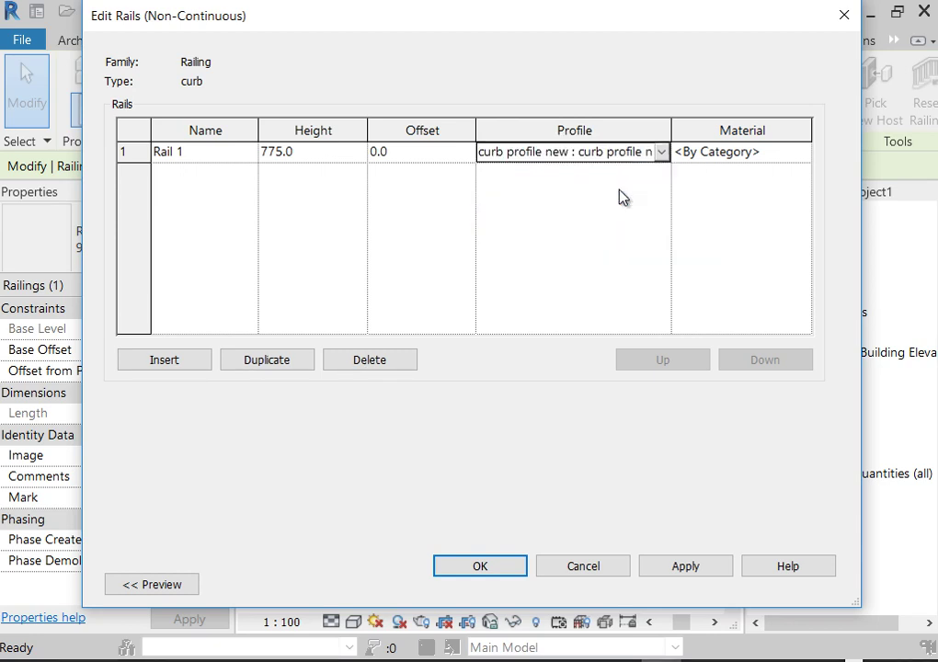
Assign the material "Concrete, Cast-in-Place gray" to Rail 1.
click(804, 161)
click(804, 152)
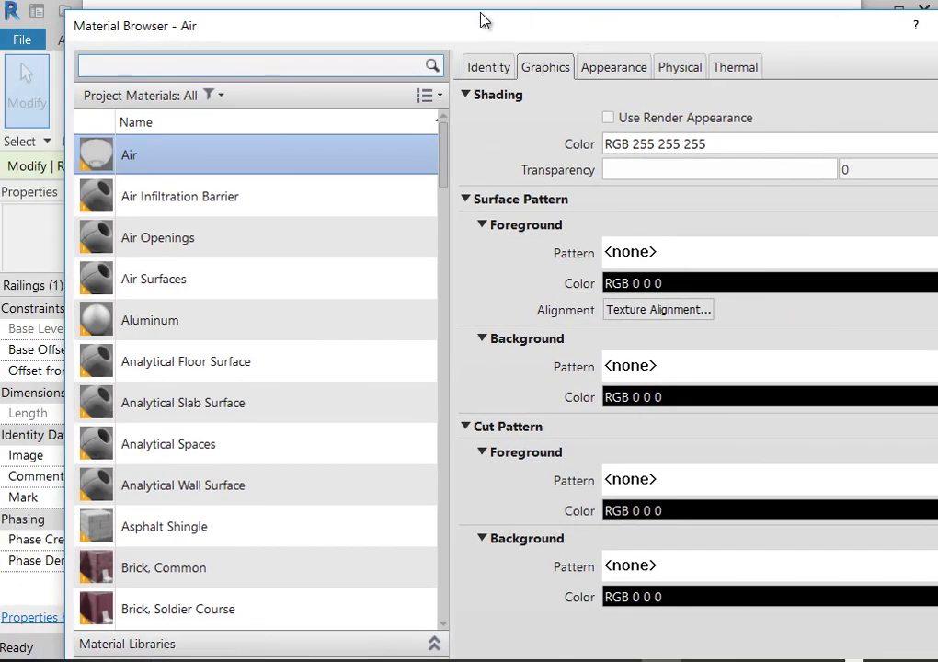
drag(481, 16, 402, 11)
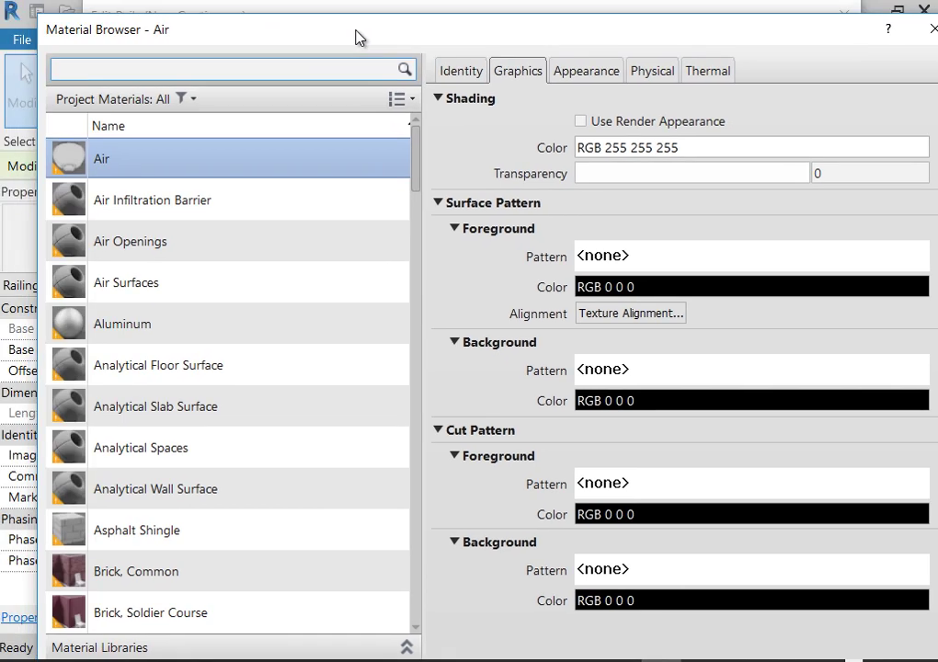
scroll(203, 441, down, 6)
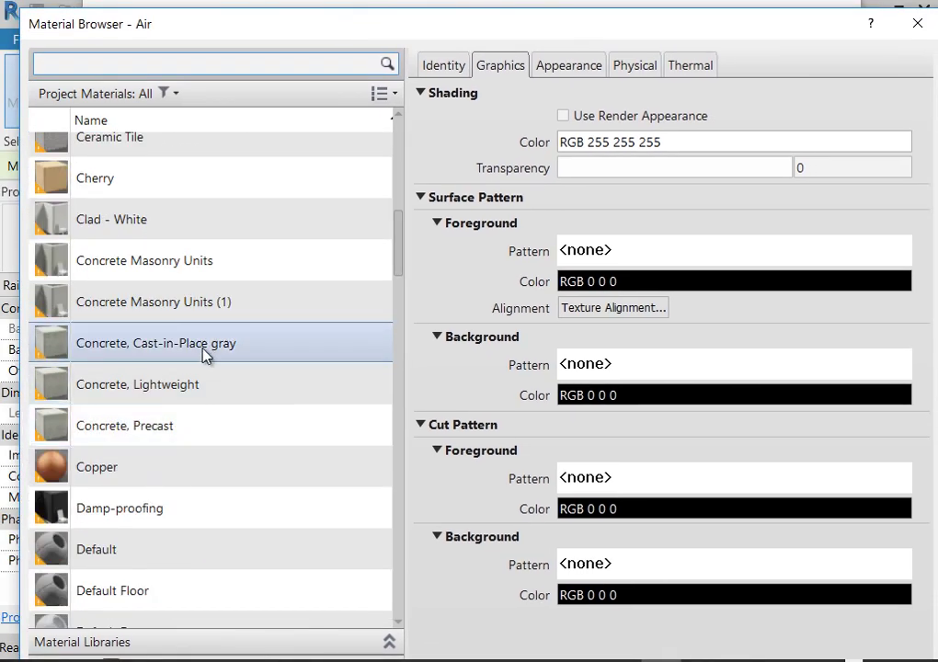
click(204, 348)
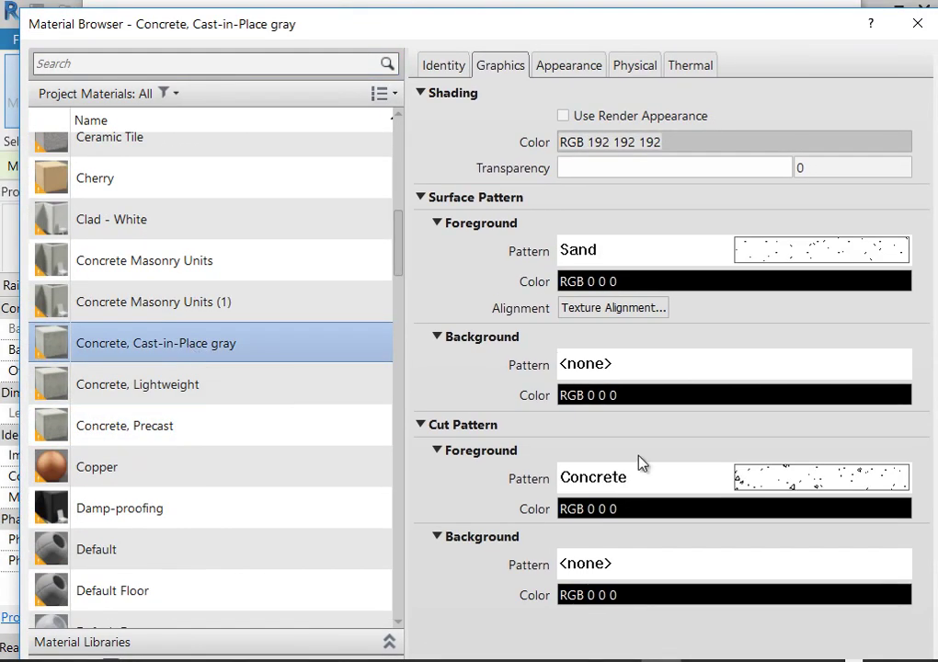
drag(709, 7, 637, 39)
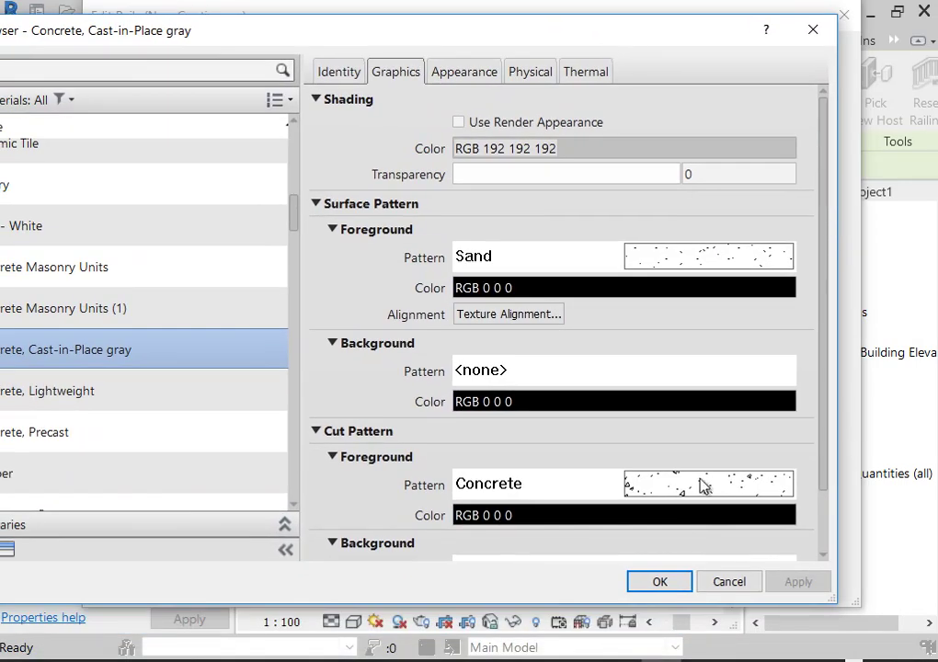
click(662, 582)
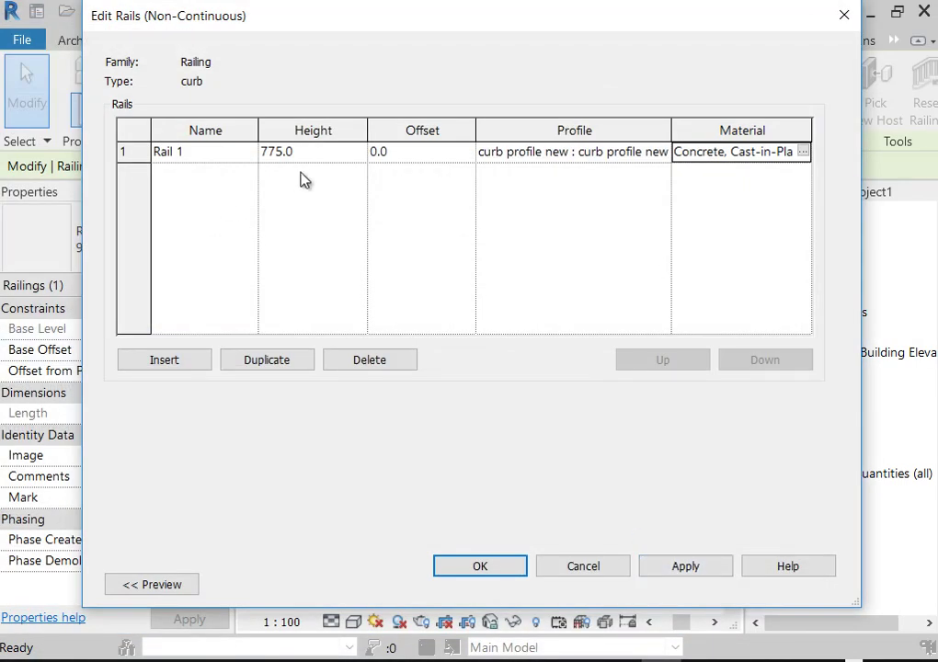
Set the height of Rail 1 to 0 and apply the rail structure and curb type changes.
click(315, 153)
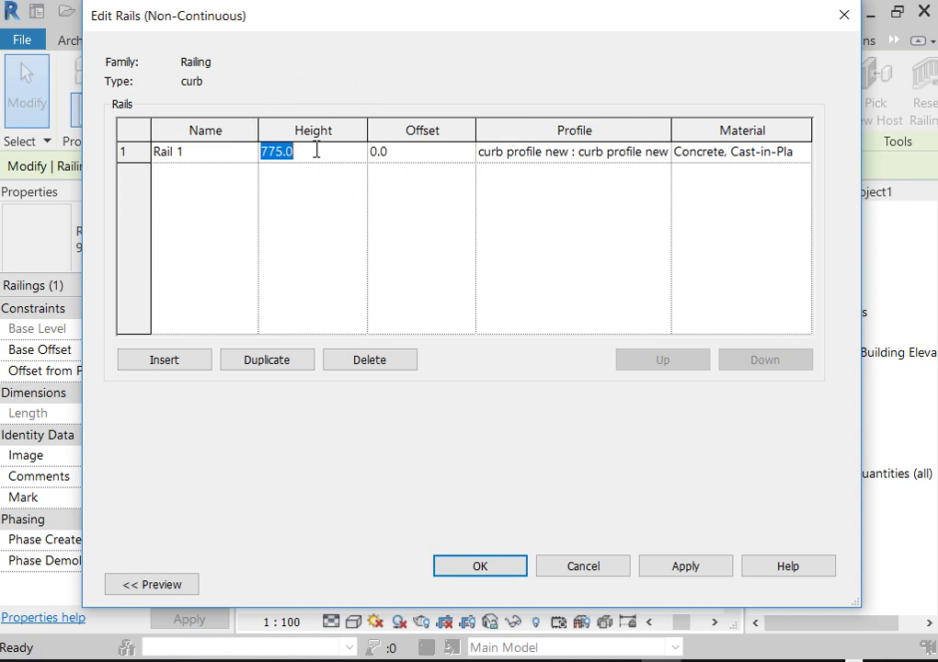
text(0)
key(Tab)
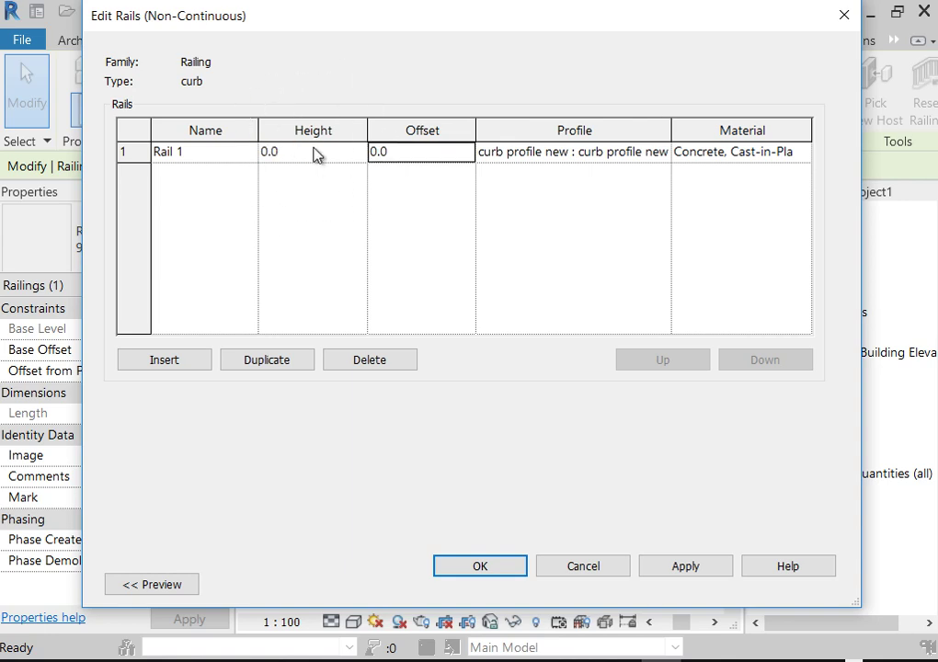
click(480, 567)
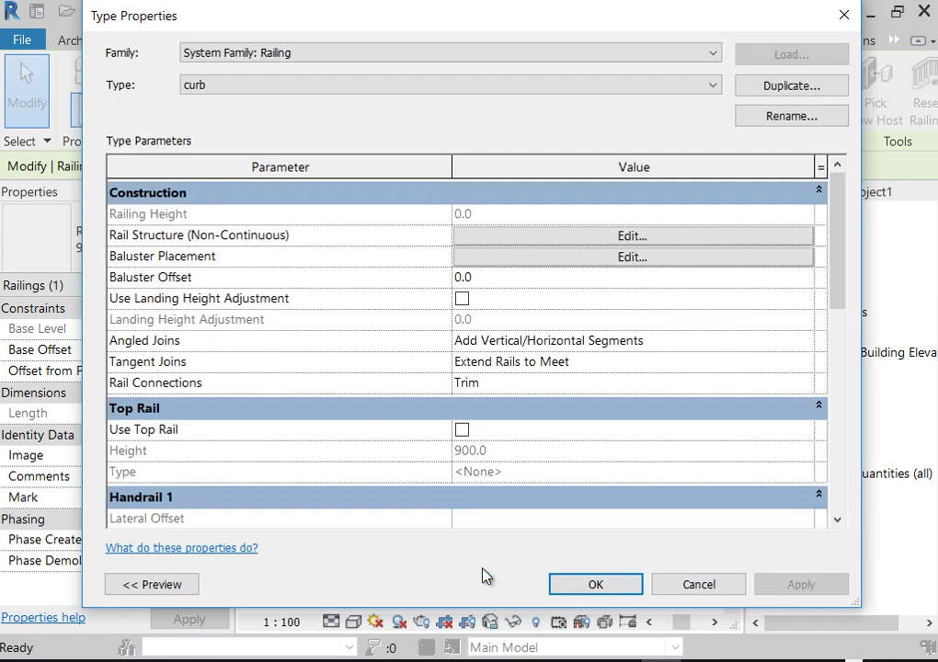
click(584, 589)
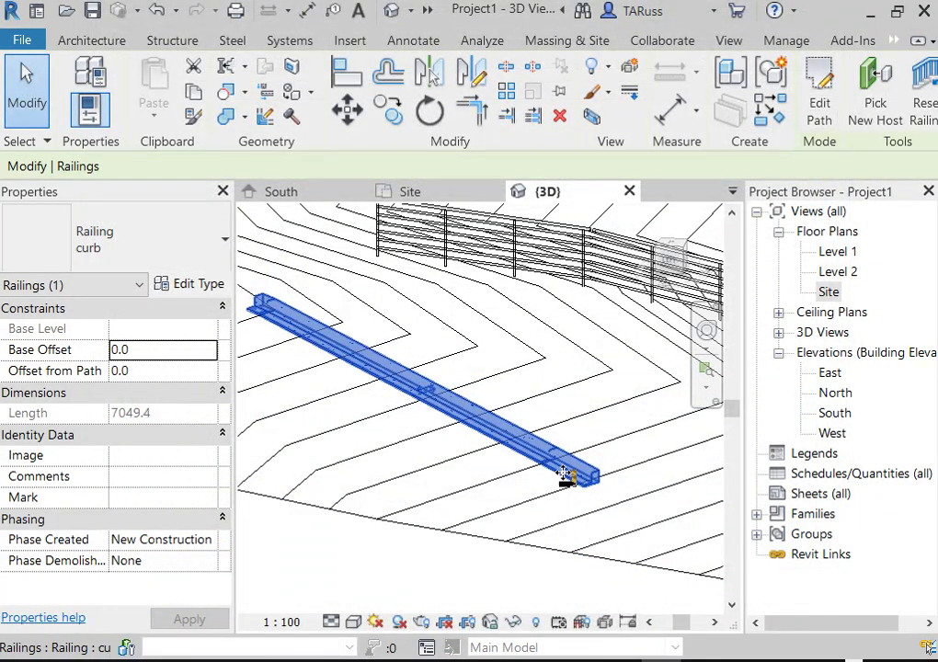
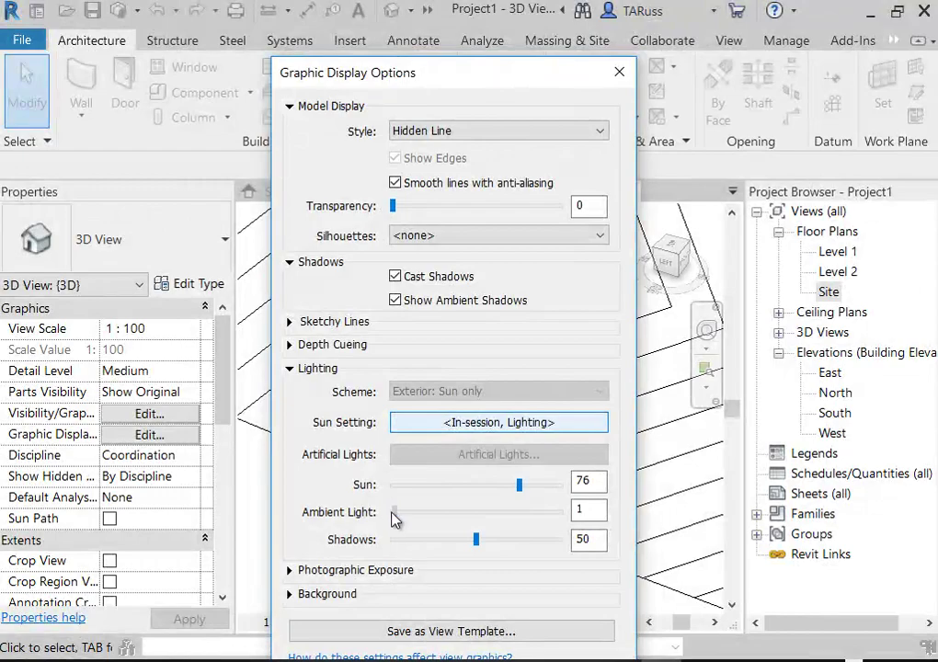
Set the 3D view's ambient light to 61 and its shadow intensity to 14 in the graphic display options.
drag(480, 550, 416, 538)
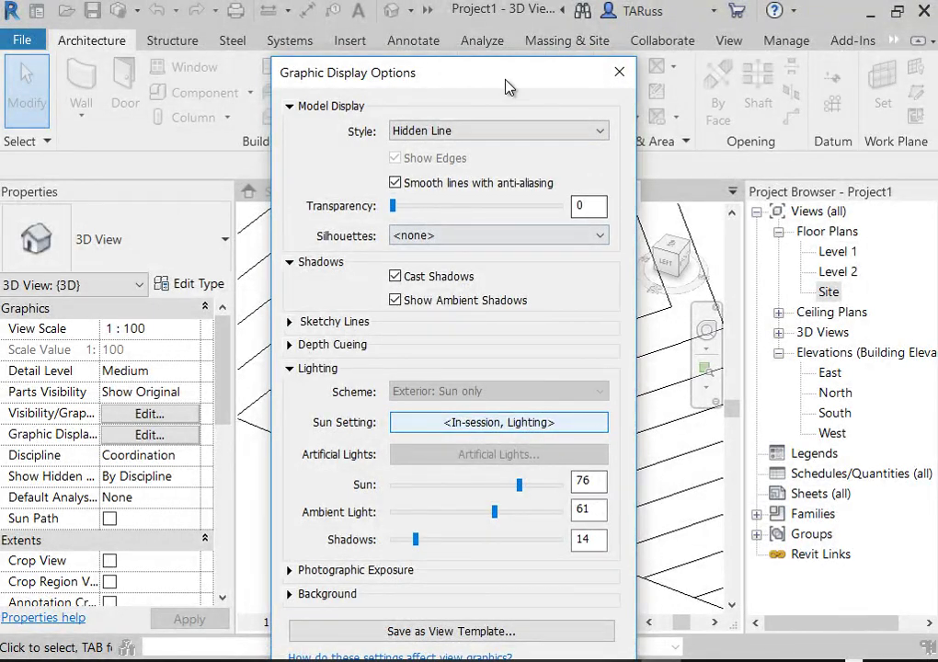
drag(491, 60, 502, 26)
key(Return)
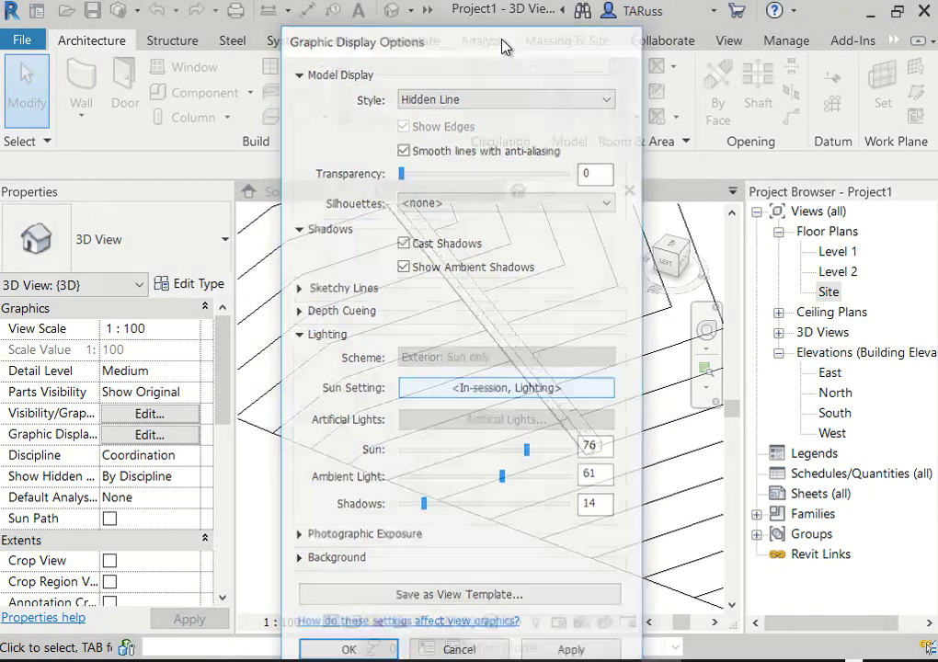
Examine from several angles and distances how the straight curb follows the sloping topography.
shift+middle_drag(502, 499, 521, 444)
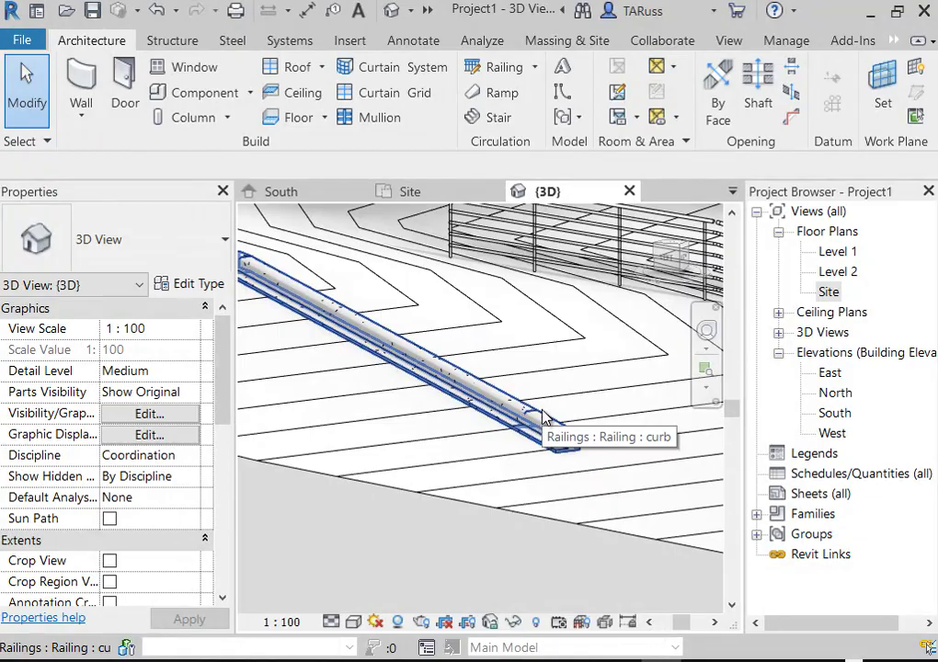
shift+middle_drag(541, 415, 502, 422)
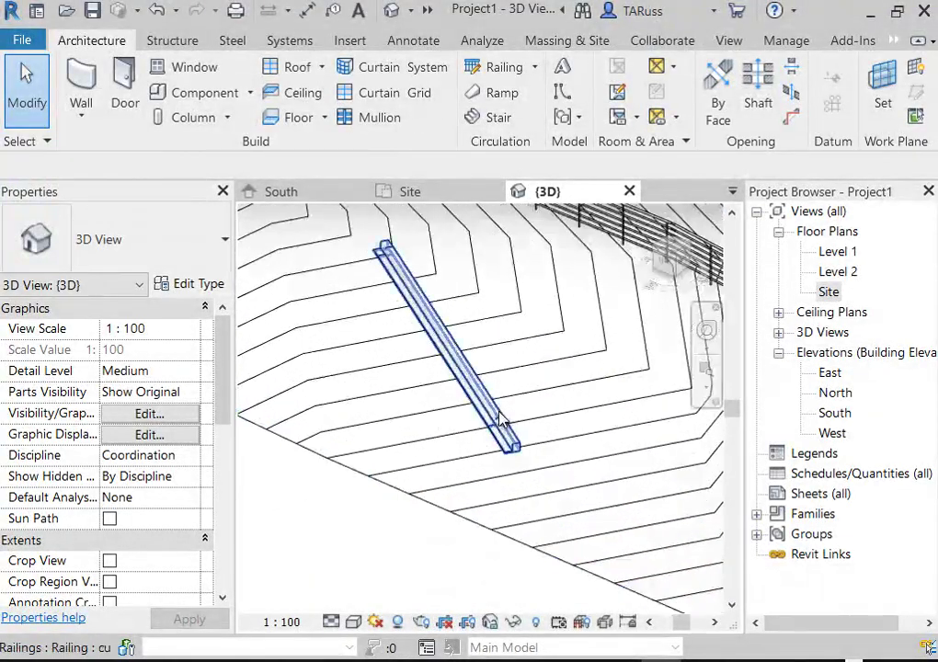
scroll(505, 420, up, 5)
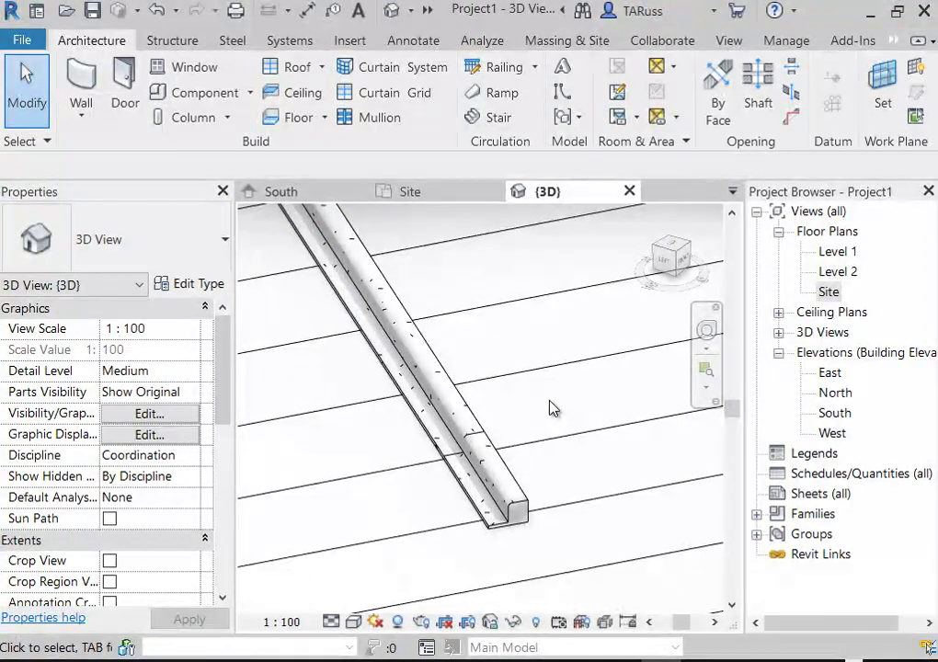
scroll(549, 405, down, 5)
shift+middle_drag(509, 410, 497, 502)
scroll(500, 499, up, 4)
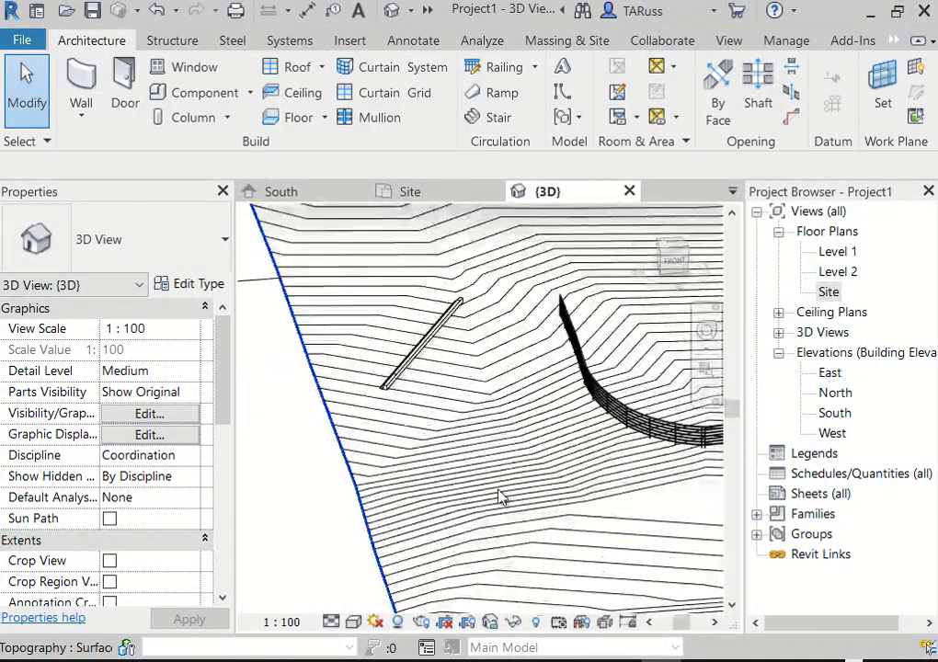
scroll(501, 515, up, 3)
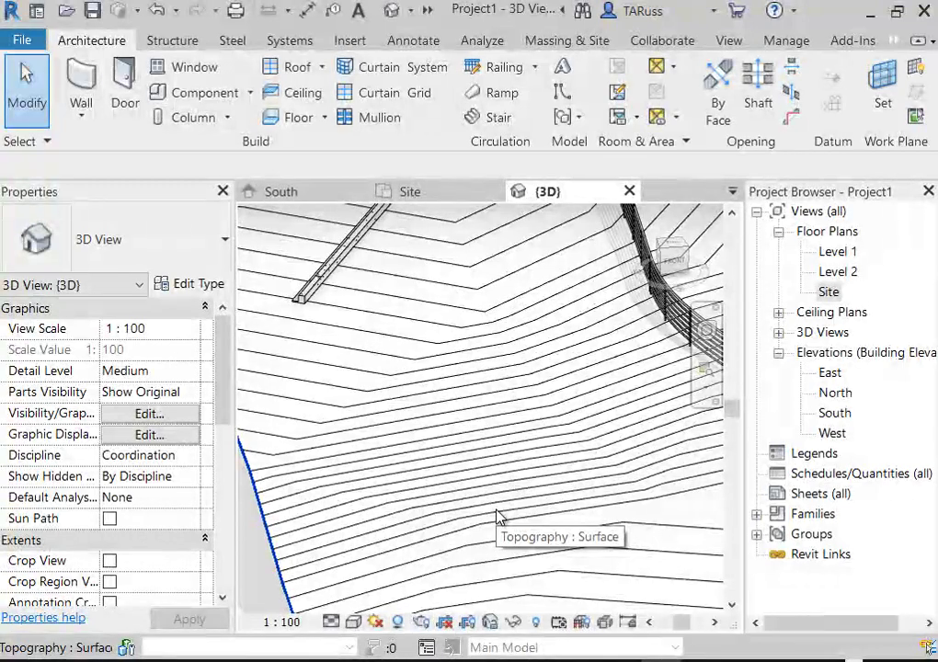
scroll(433, 451, down, 3)
Change the curved 900mm Pipe railing's type to curb and clear the selection.
shift+middle_drag(429, 447, 638, 402)
scroll(489, 430, up, 3)
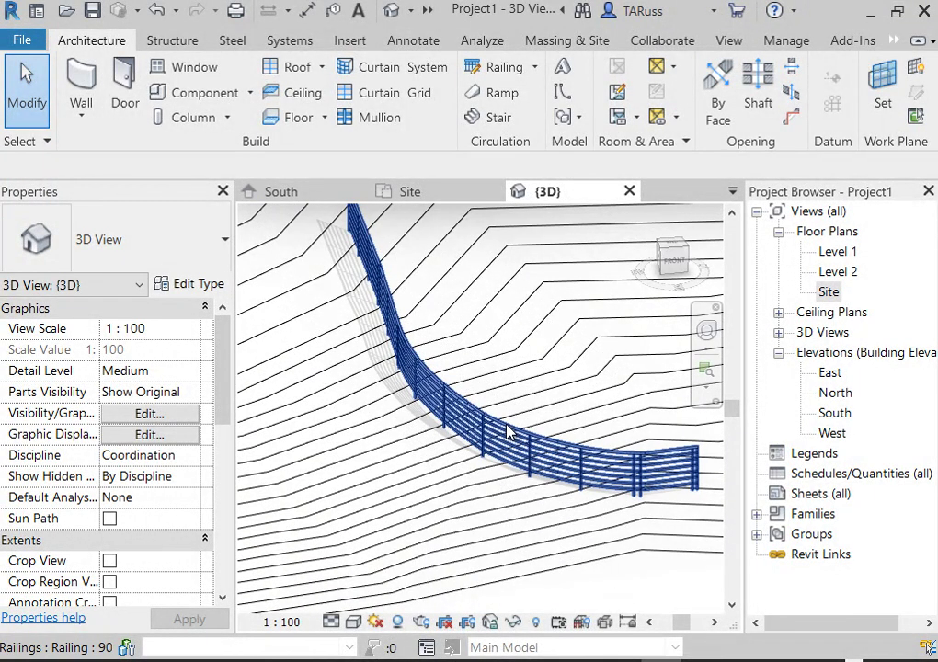
click(504, 431)
click(150, 245)
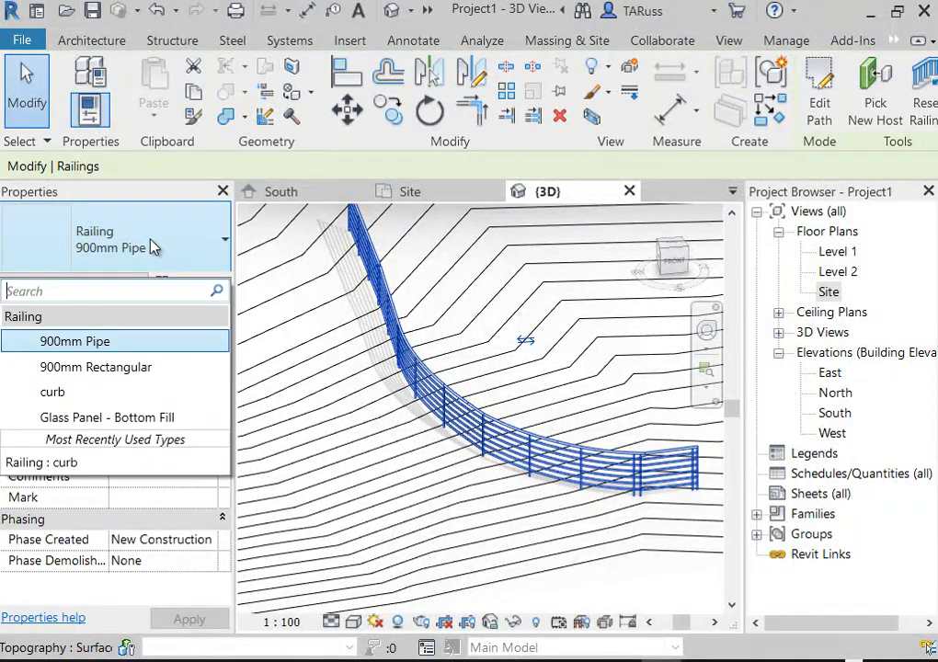
click(64, 396)
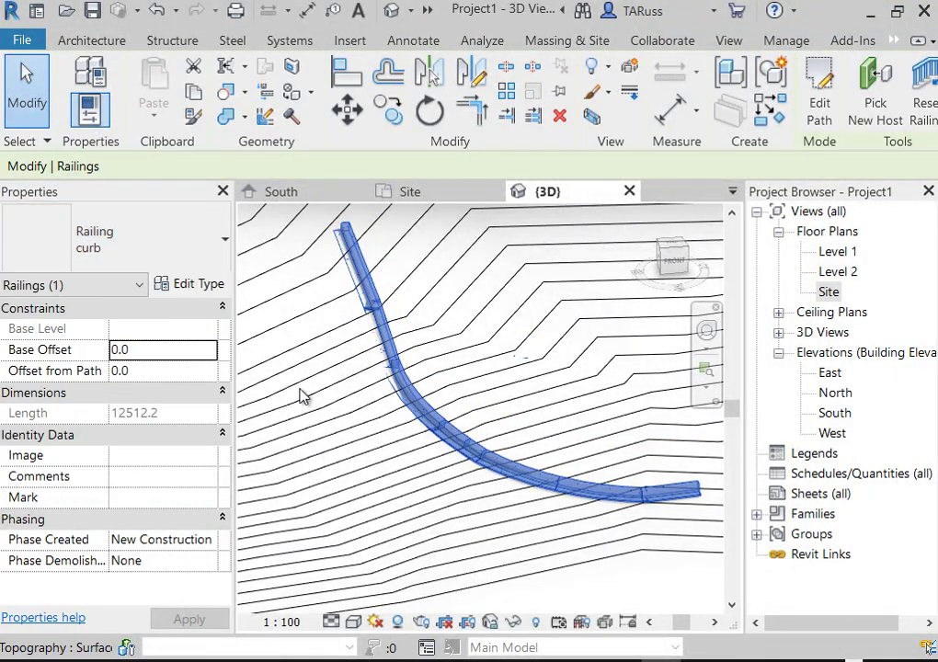
click(356, 452)
shift+middle_drag(356, 452, 444, 436)
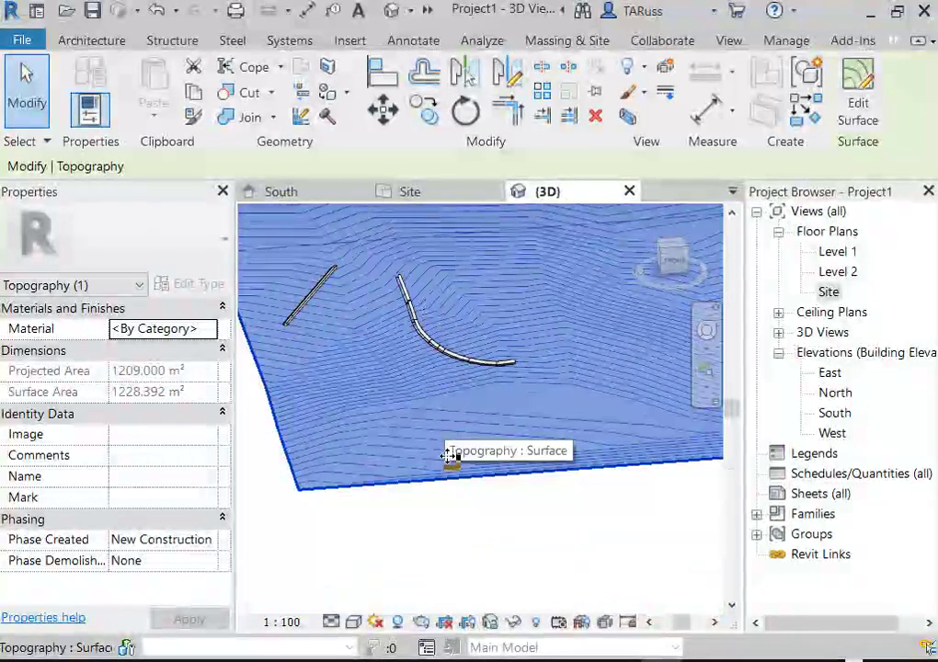
key(Escape)
Switch the 3D view's visual style to Shaded for a close view of the curved curb.
scroll(364, 300, up, 8)
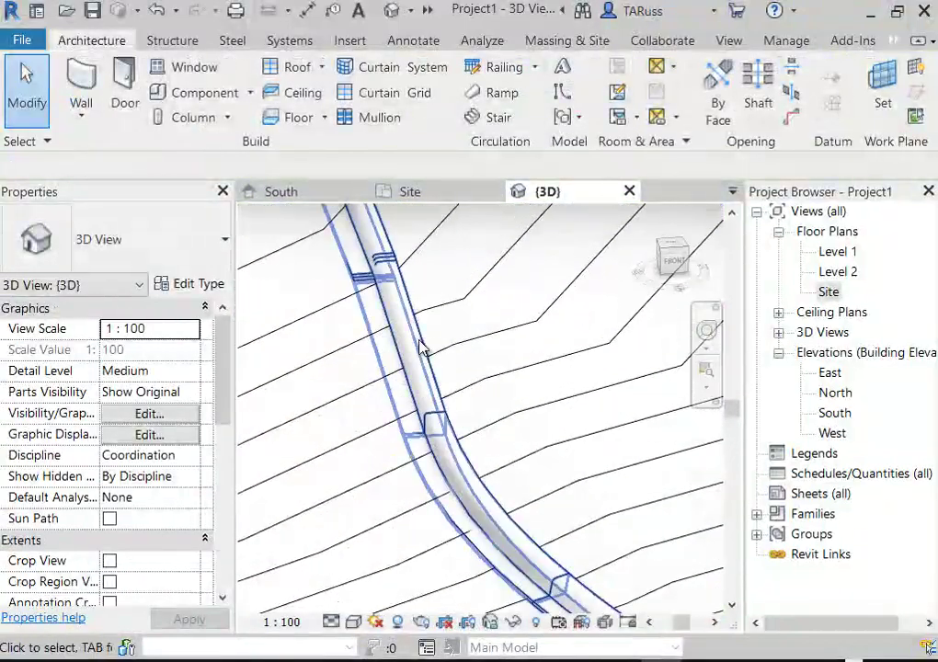
click(353, 623)
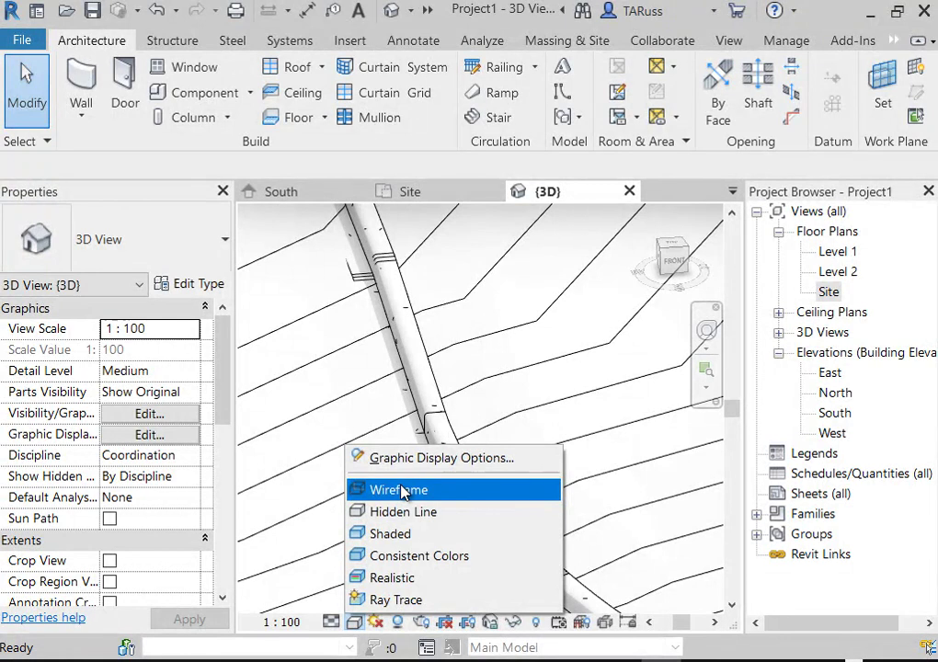
click(394, 532)
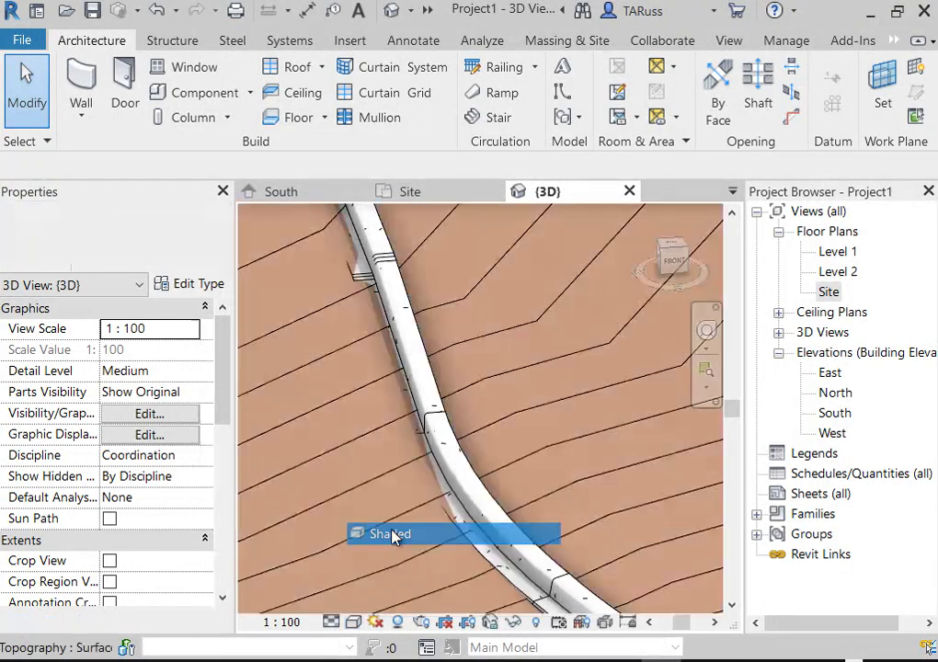
Examine the curved curb up close and from a distance to see how it follows the sloping topography.
scroll(465, 398, down, 4)
scroll(460, 386, up, 6)
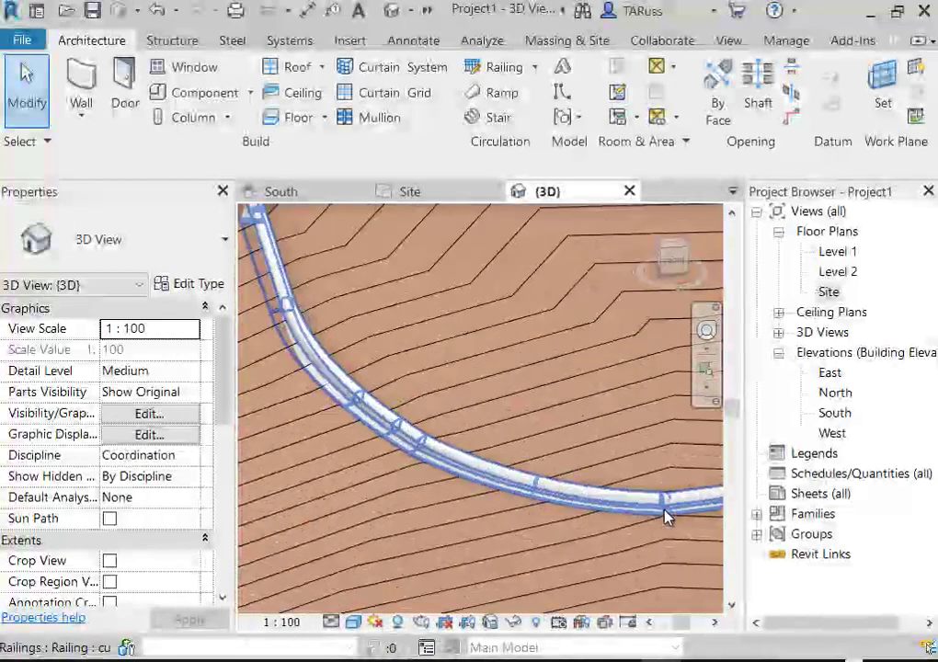
scroll(533, 451, down, 4)
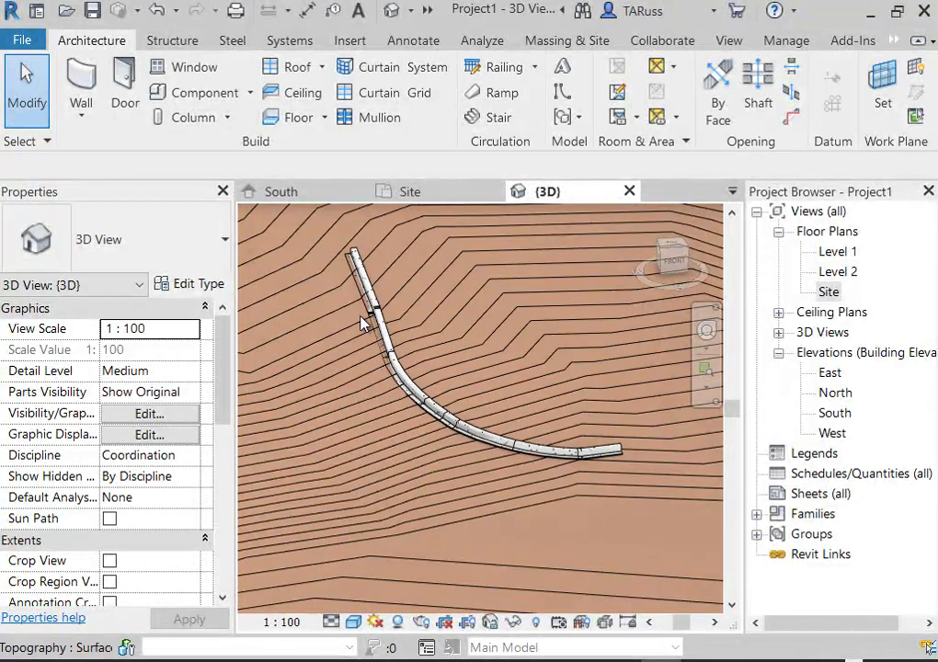
scroll(368, 315, up, 5)
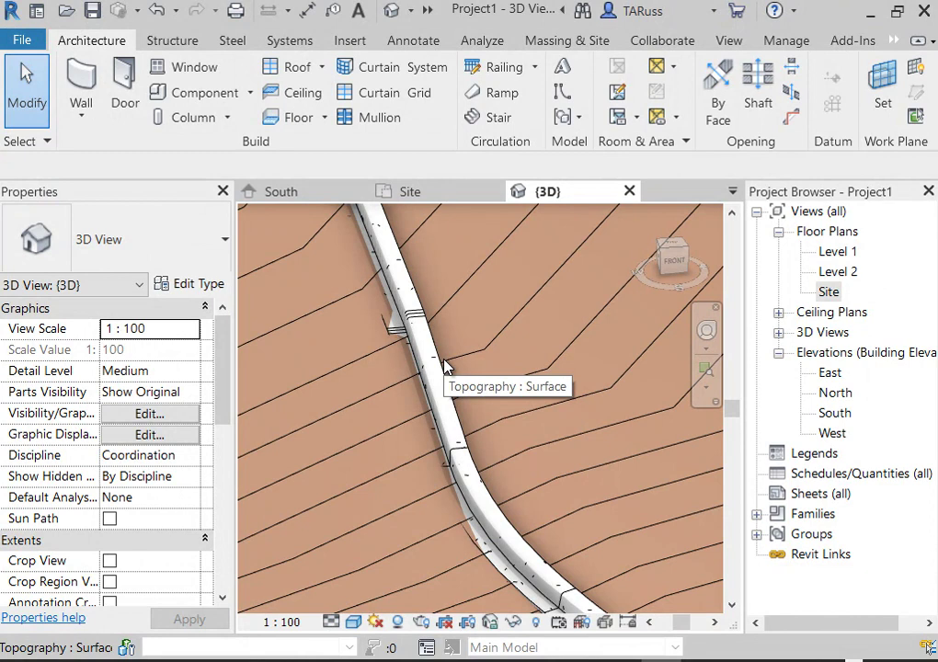
scroll(443, 368, down, 4)
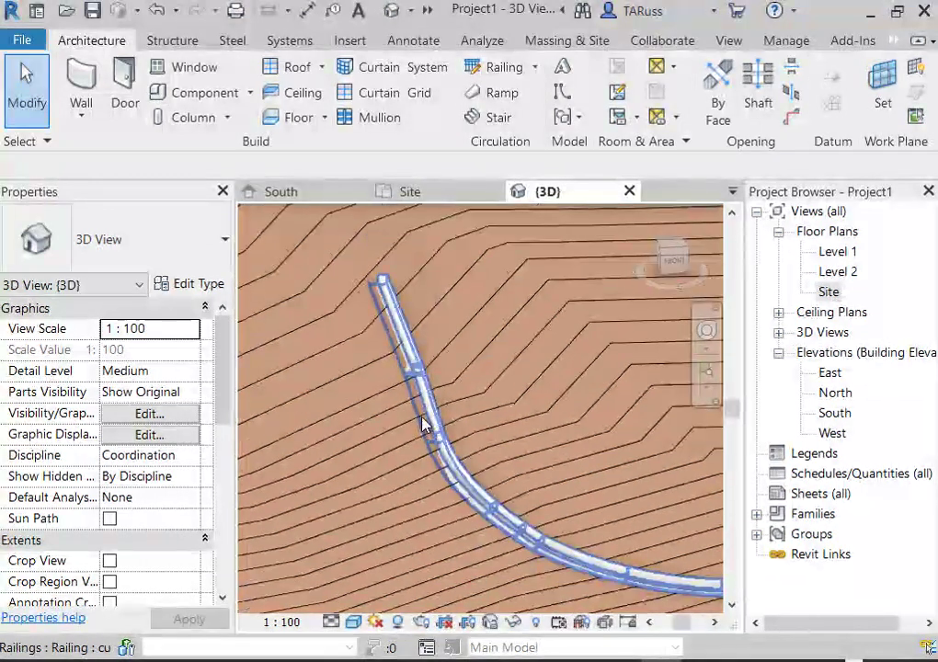
scroll(377, 394, down, 5)
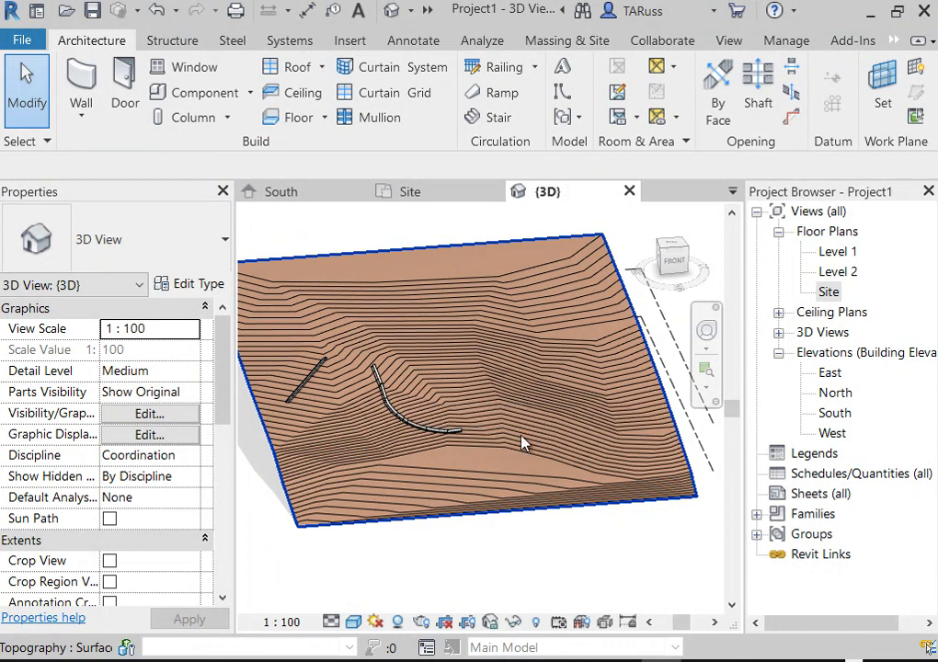
Open the Site floor plan at the topography's north-east area.
click(829, 293)
double_click(829, 292)
scroll(561, 386, down, 4)
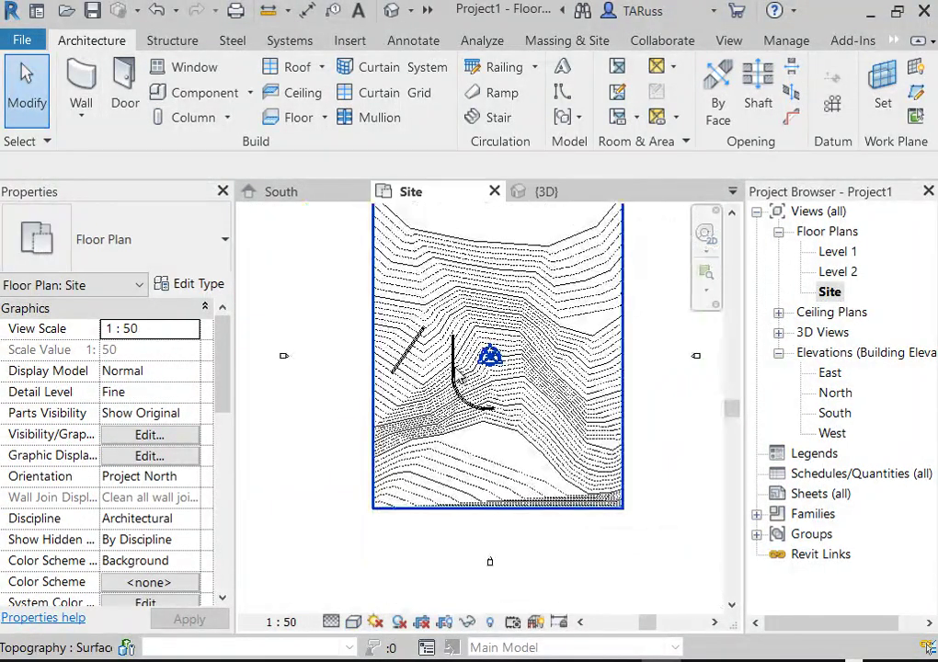
scroll(482, 350, up, 6)
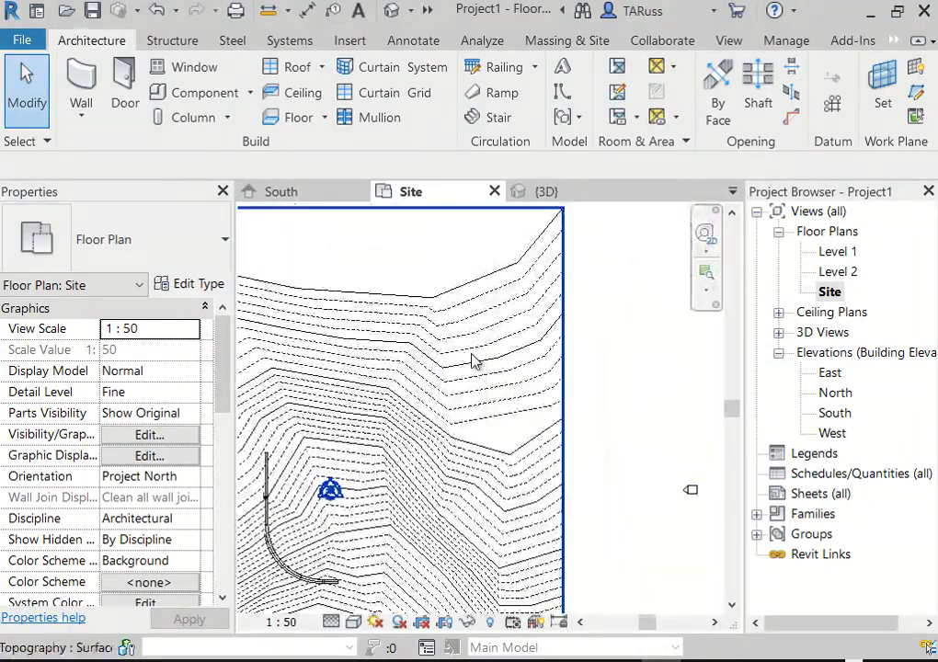
scroll(543, 358, up, 3)
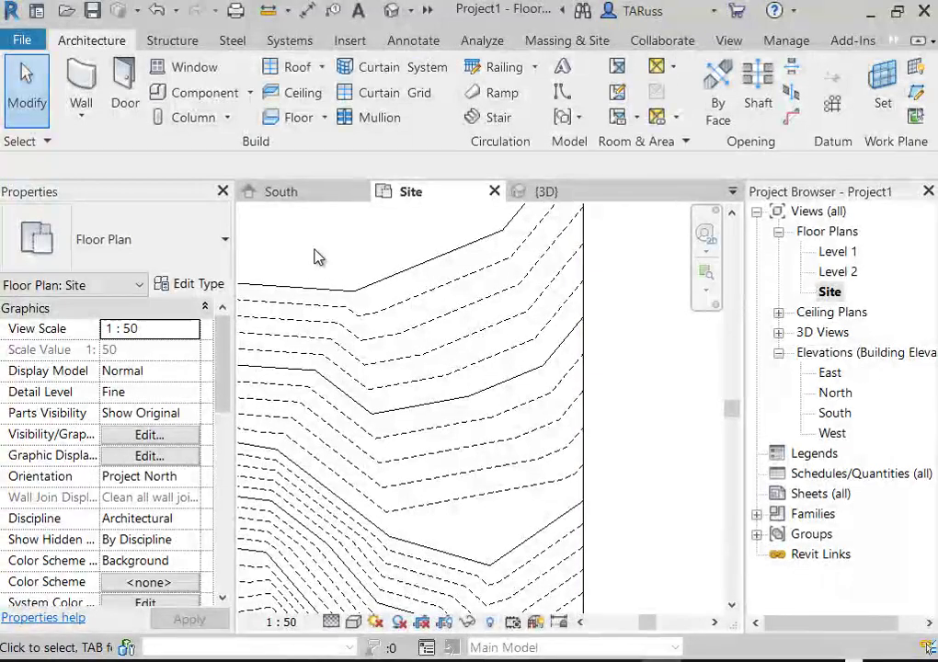
Sketch a slightly tilted rectangular floor boundary of straight lines, about 11100 by 2000 mm, near the topography's north-east corner.
click(292, 122)
click(847, 142)
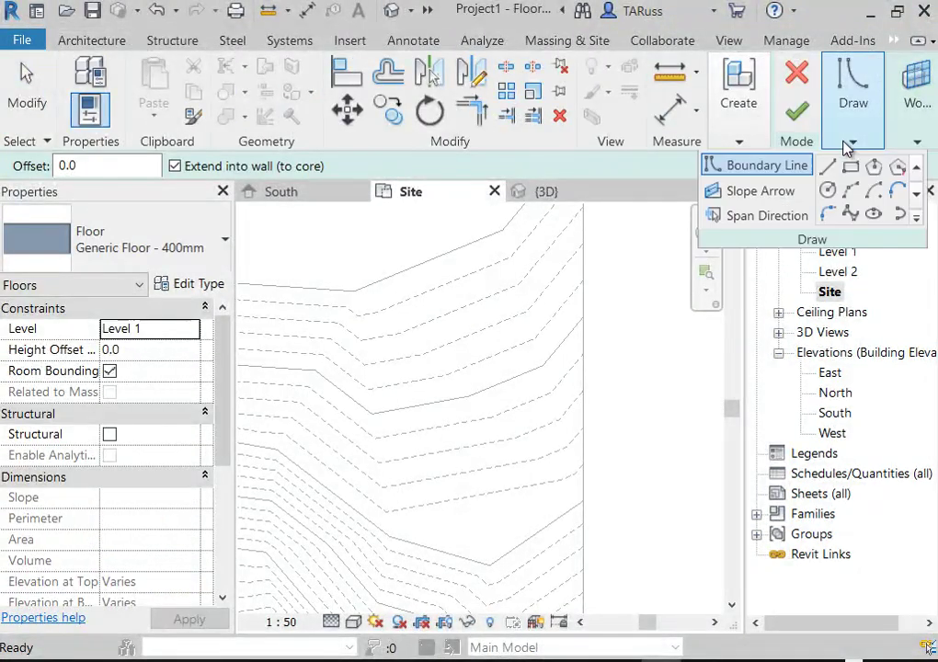
scroll(837, 154, down, 1)
click(917, 168)
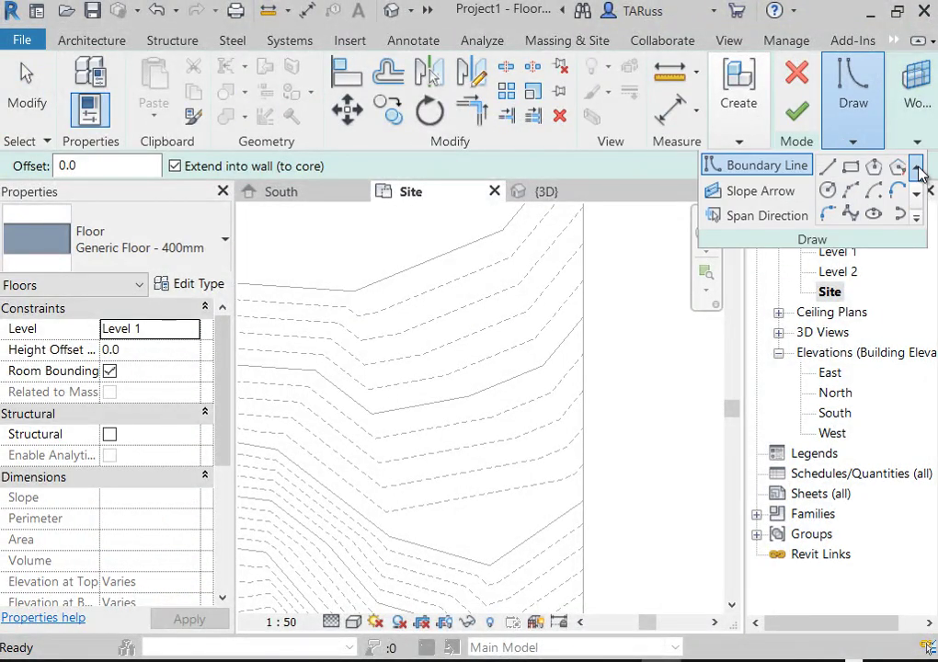
click(828, 165)
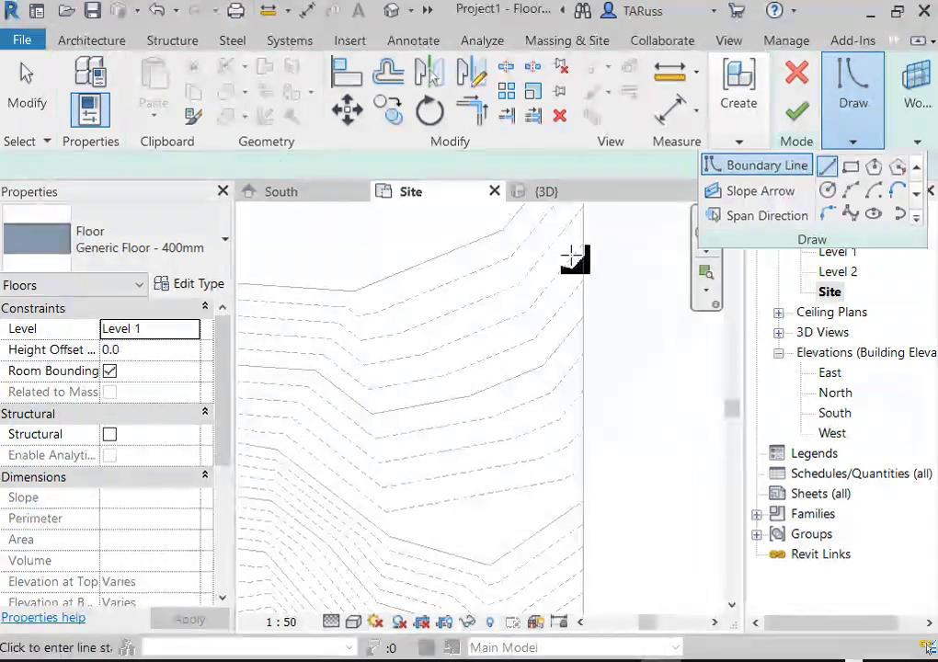
click(403, 247)
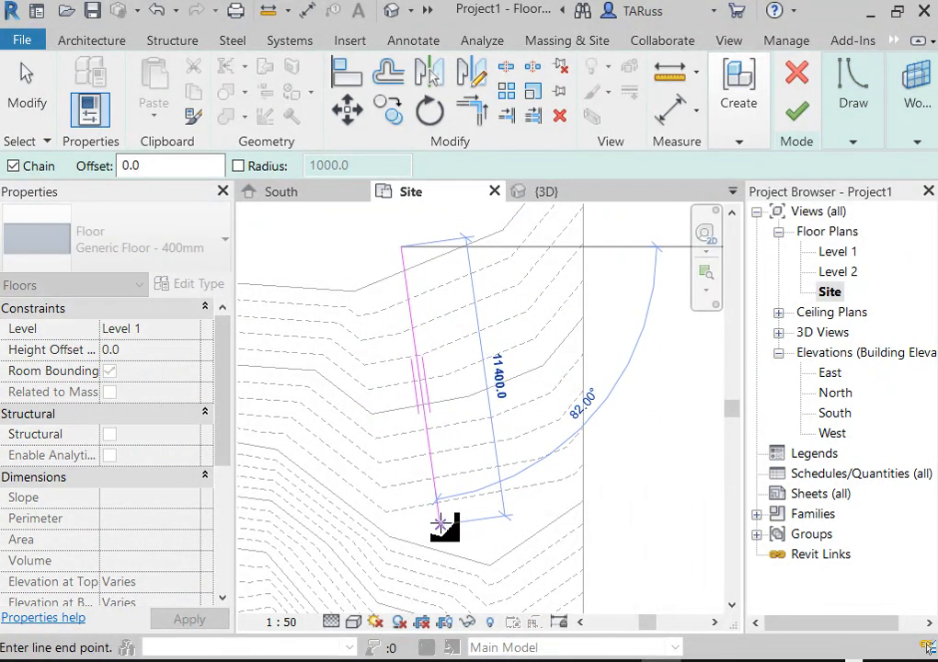
click(439, 517)
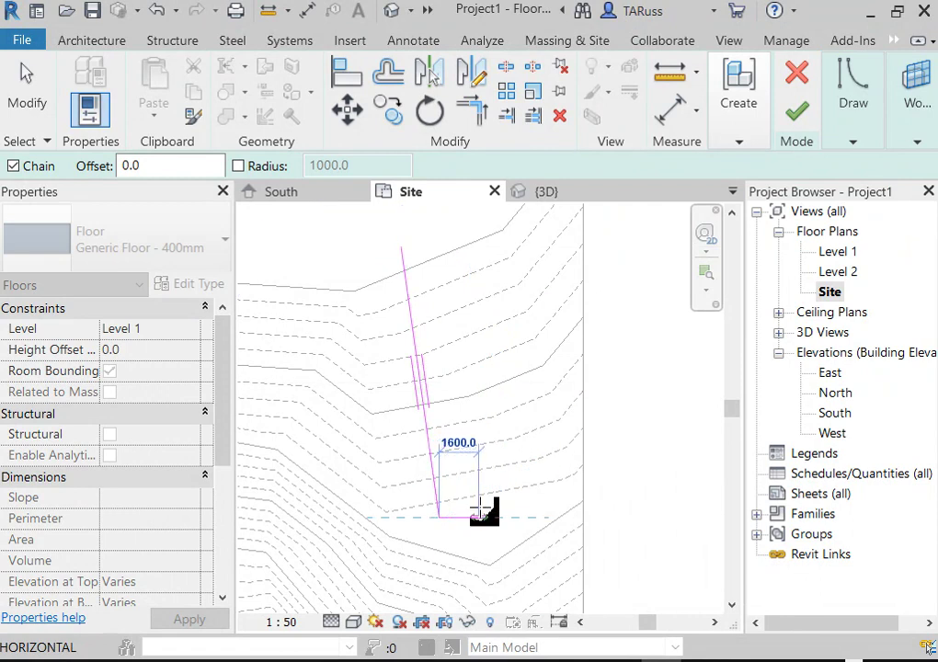
click(488, 510)
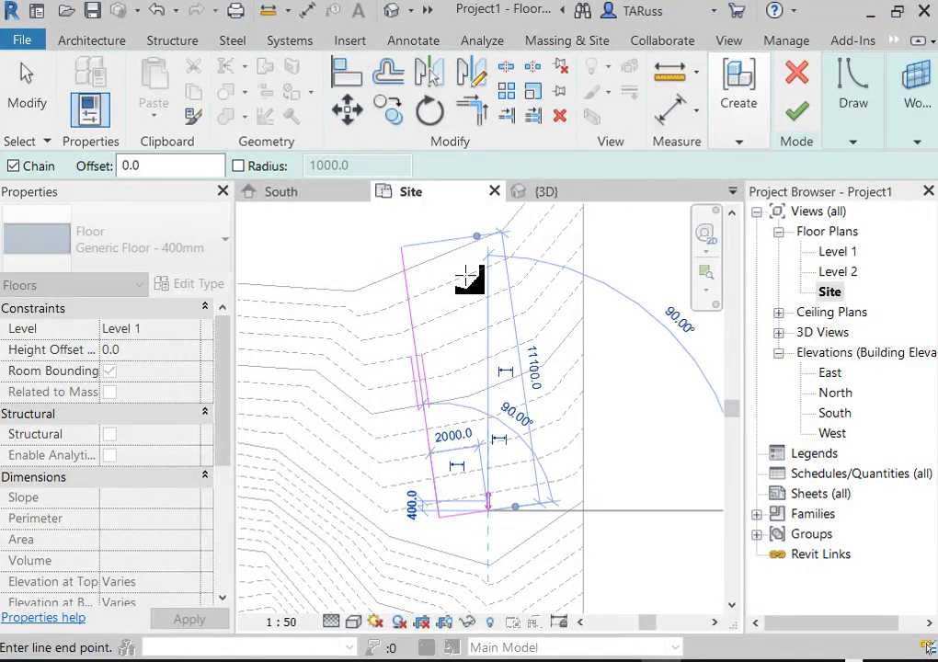
scroll(408, 241, up, 5)
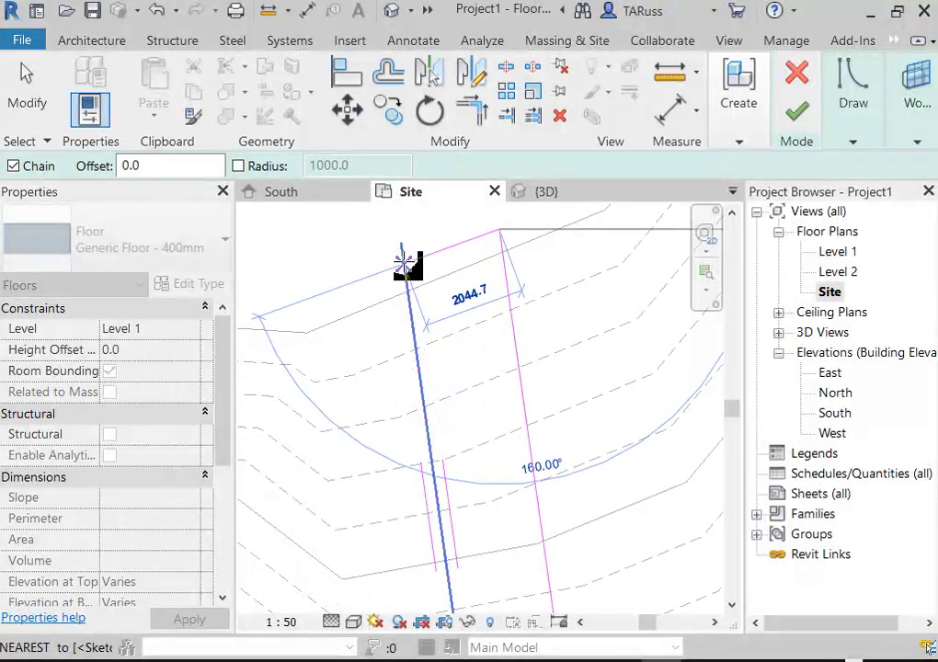
click(401, 242)
scroll(513, 322, down, 1)
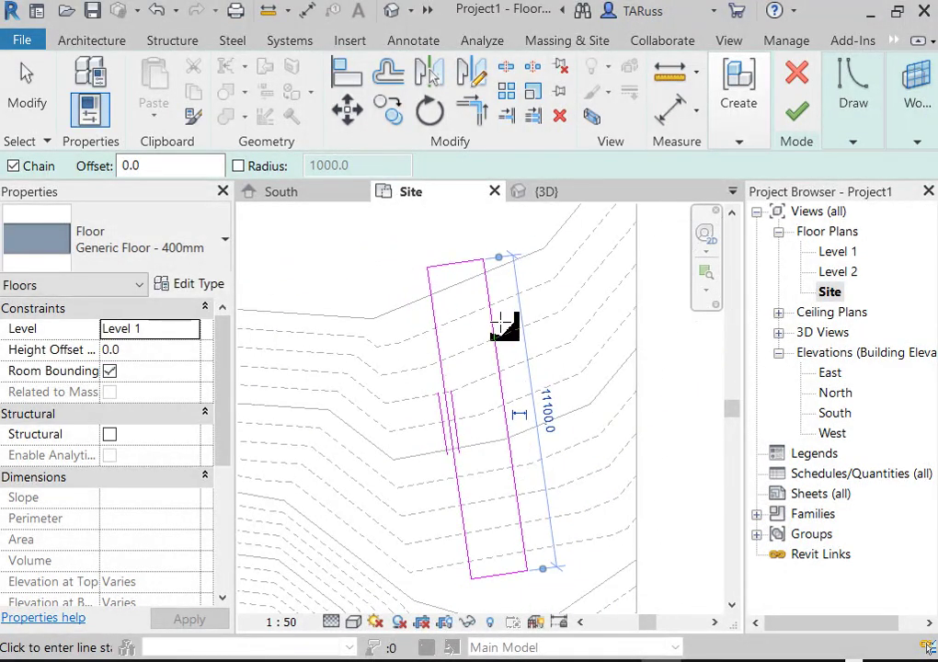
click(35, 105)
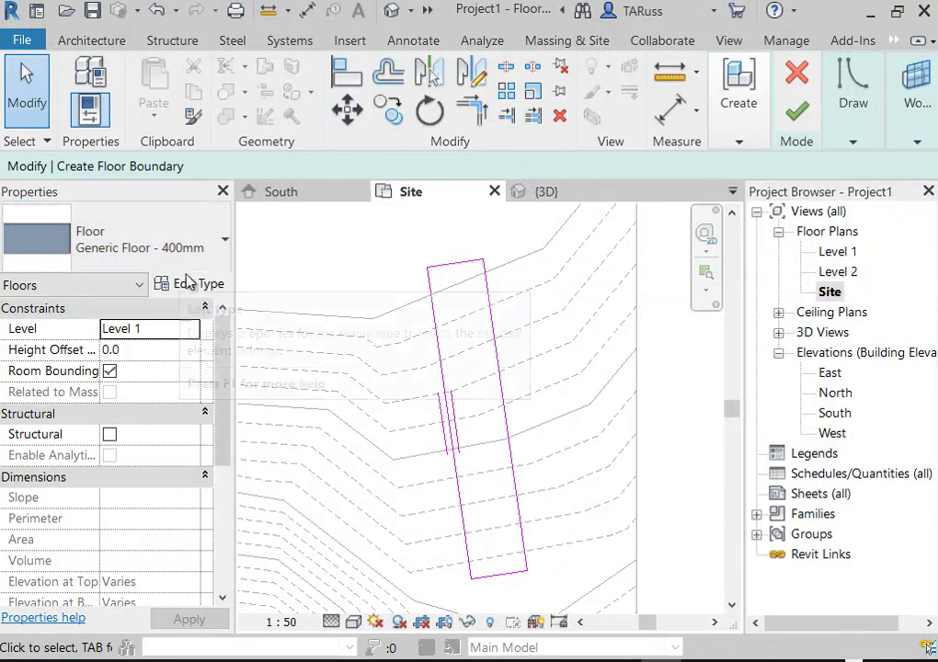
Duplicate the Generic Floor - 400mm type under the name 150 sidewalk.
click(191, 287)
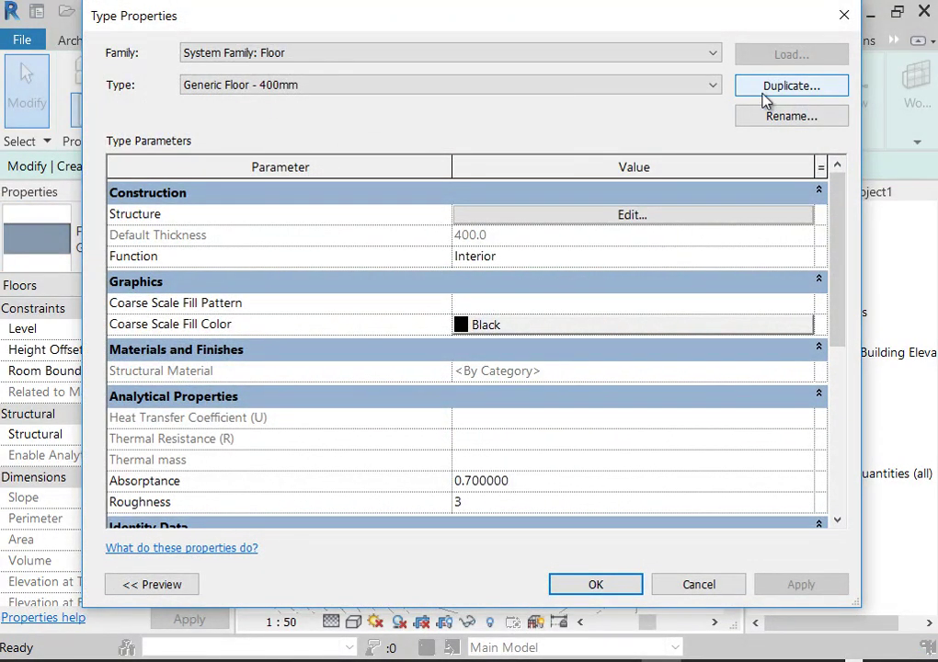
click(763, 93)
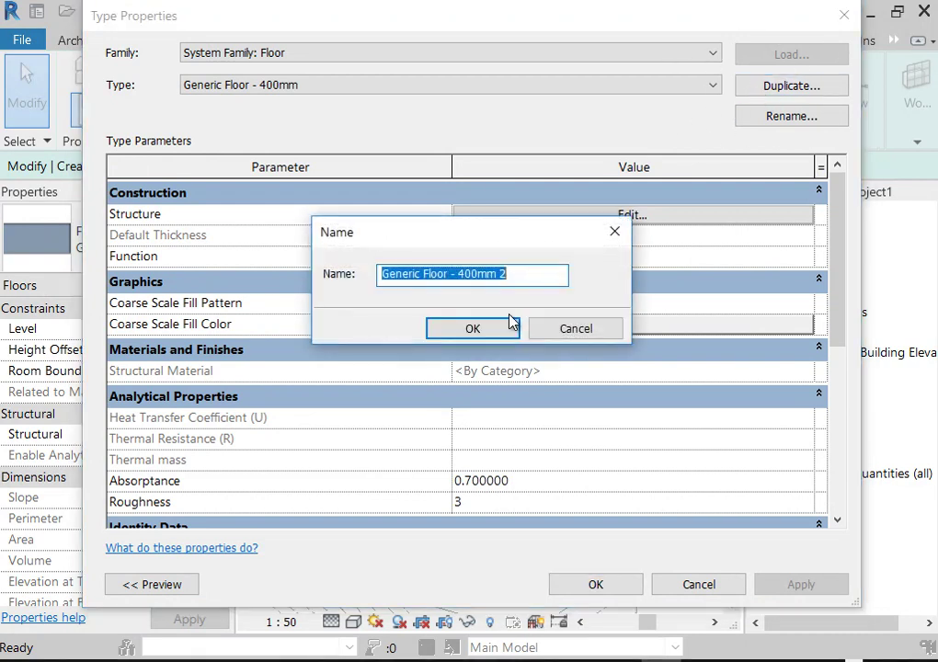
text(150 sidewalk)
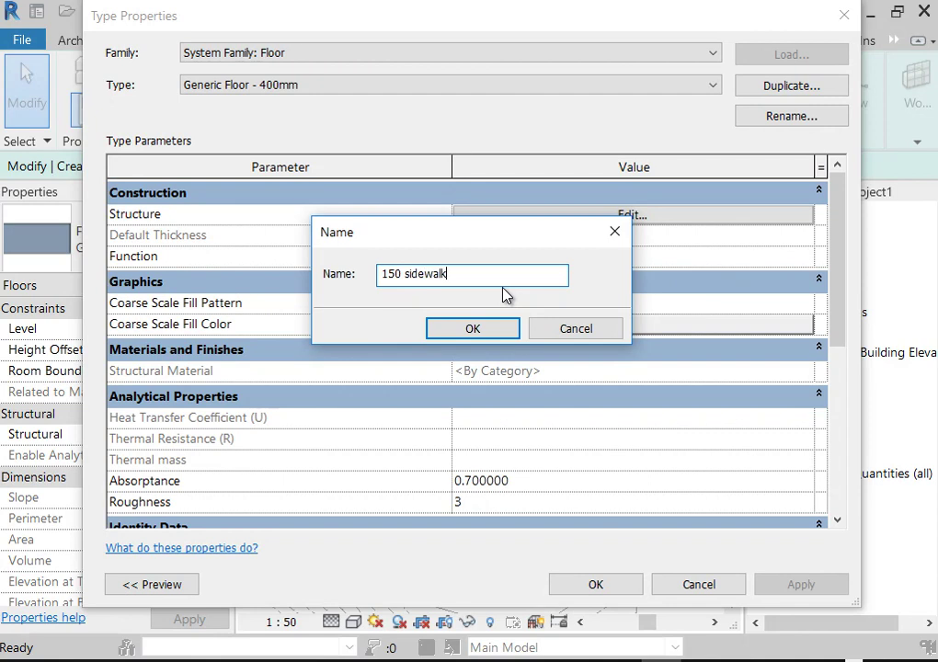
click(473, 329)
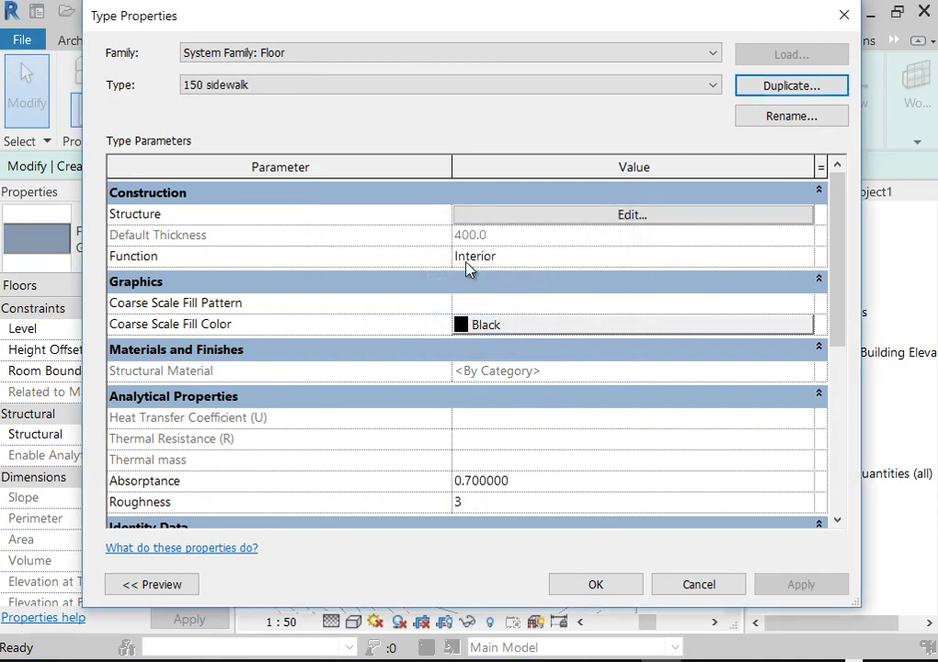
Assign Concrete, Cast-in-Place gray to the 150 sidewalk type's structure layer and set its thickness to 150 mm.
click(477, 218)
click(410, 215)
click(419, 212)
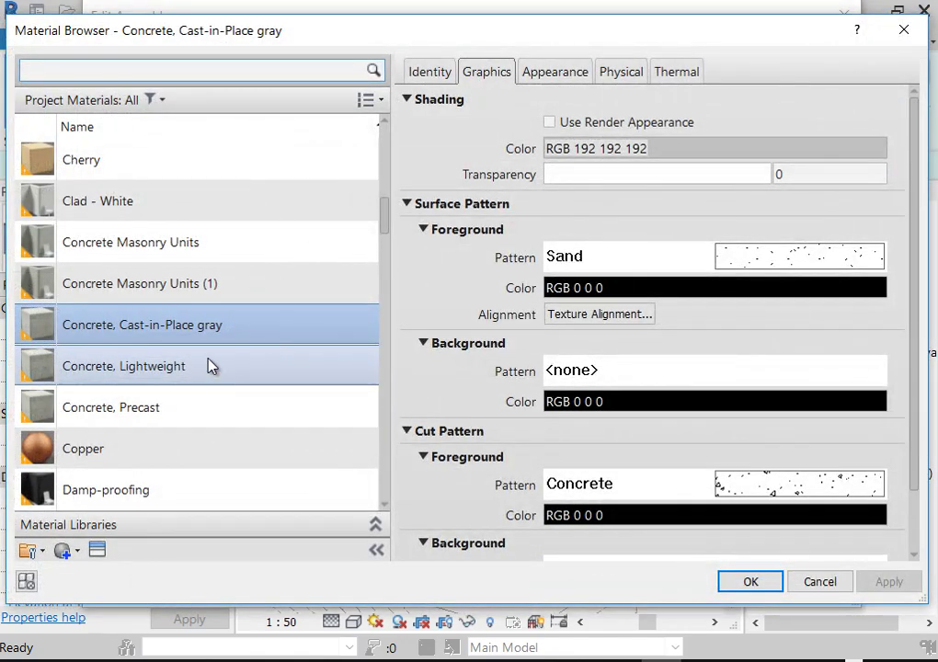
click(751, 582)
click(480, 215)
text(150)
key(Tab)
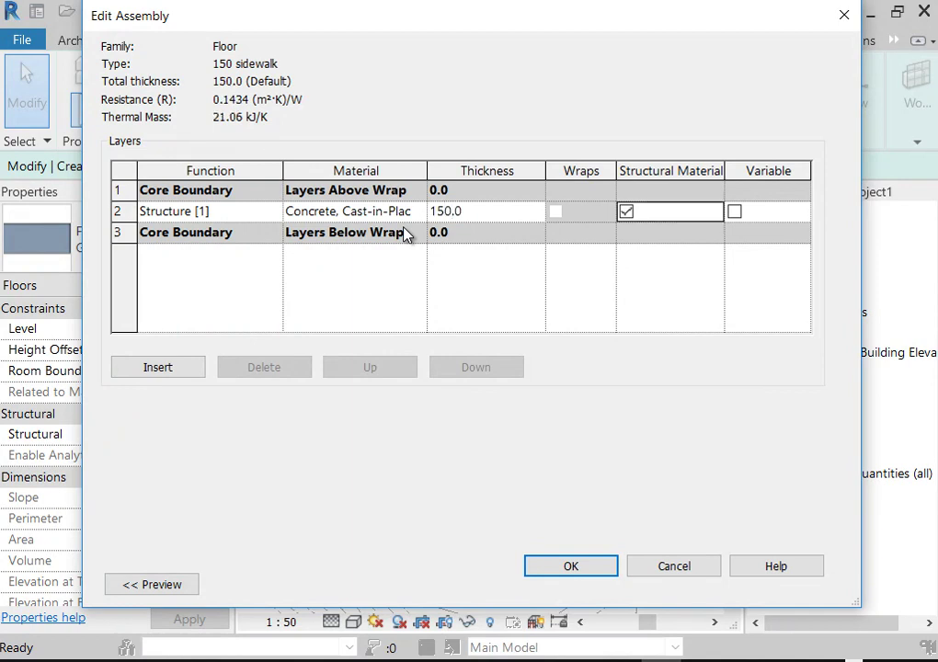
click(534, 569)
click(597, 585)
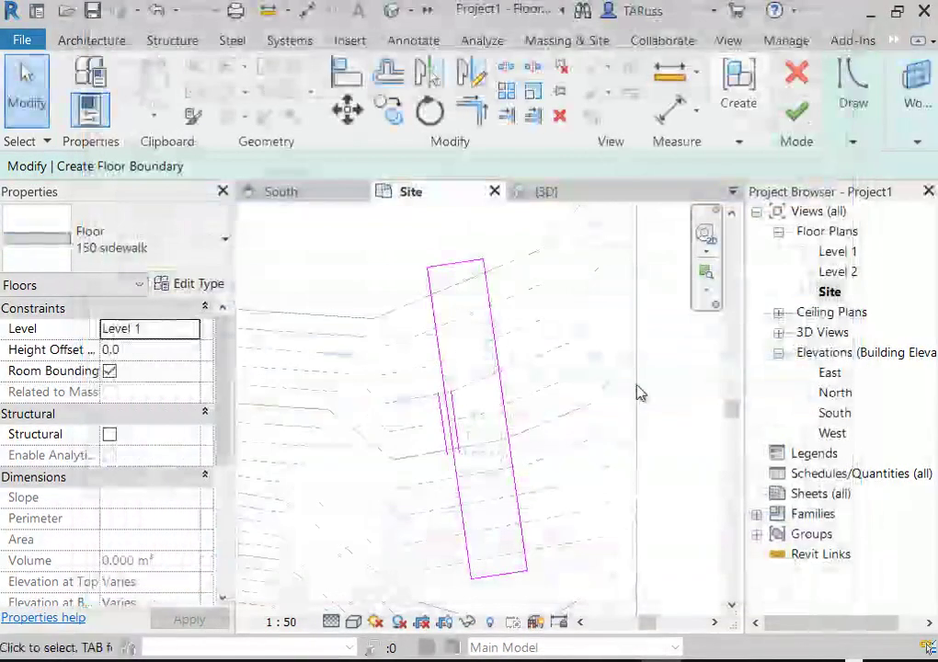
Finish the floor boundary sketch and select the new sidewalk floor in the default 3D view.
click(797, 114)
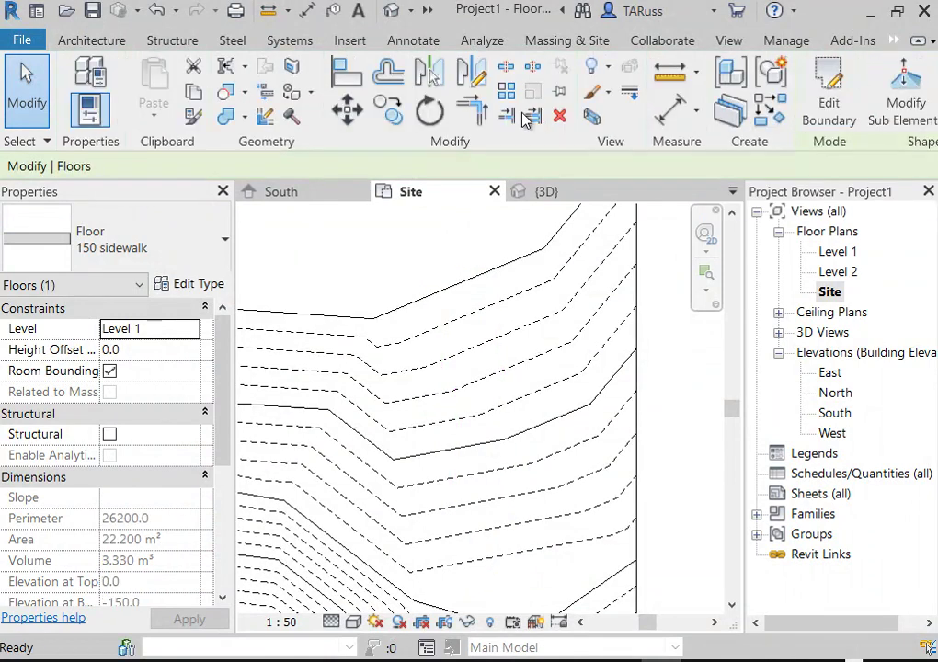
click(393, 11)
shift+middle_drag(425, 220, 499, 386)
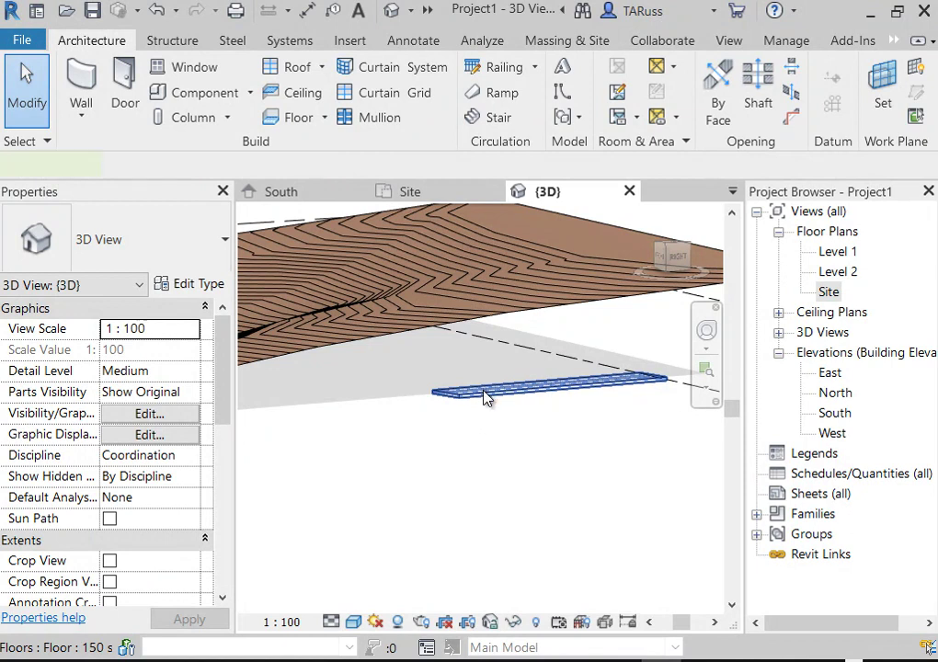
click(488, 397)
shift+middle_drag(461, 427, 492, 451)
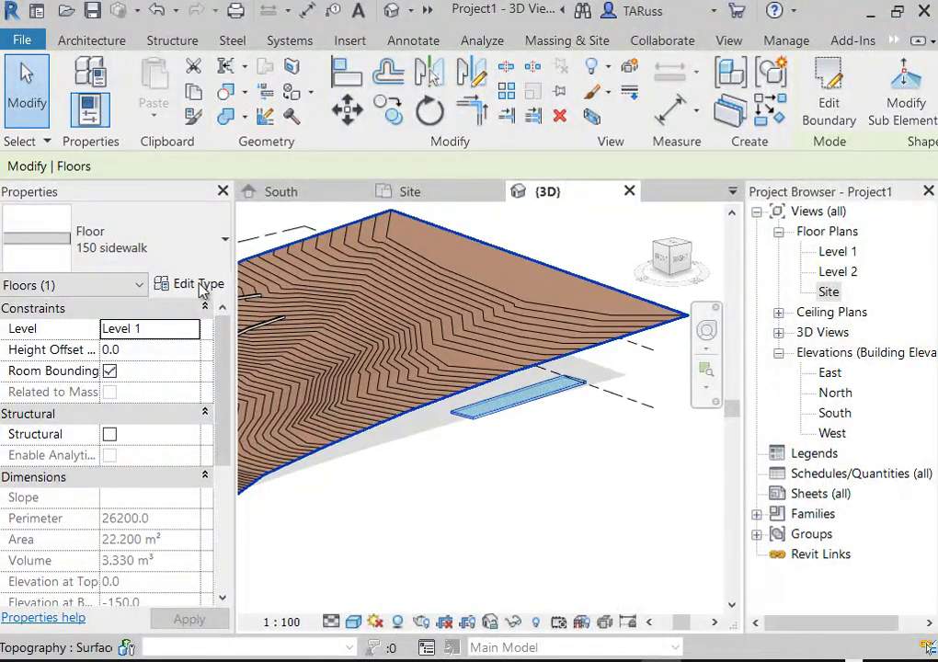
Set the sidewalk floor's height offset from Level 1 to 5000 mm.
click(138, 353)
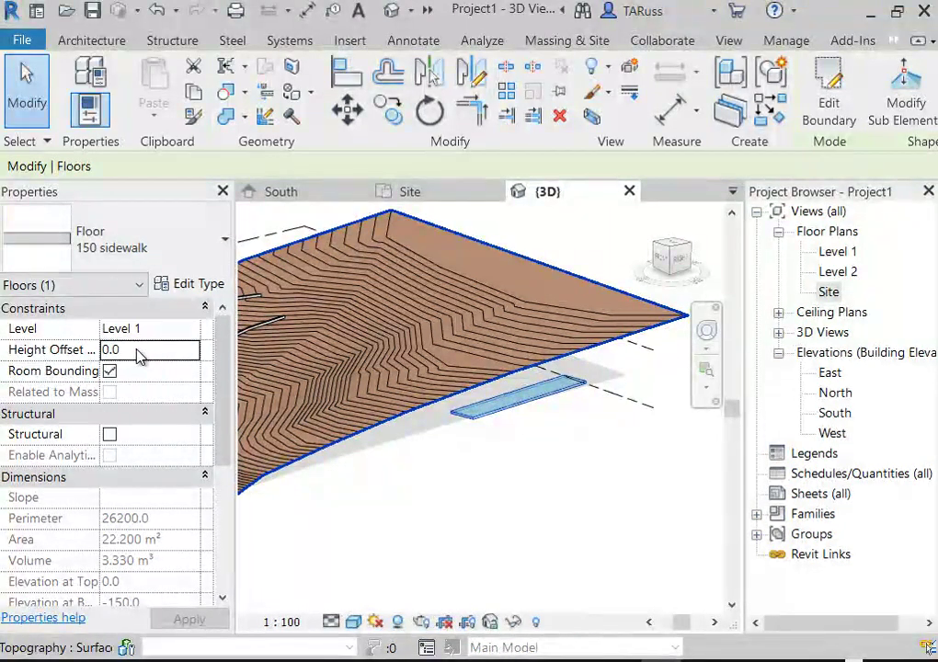
double_click(138, 352)
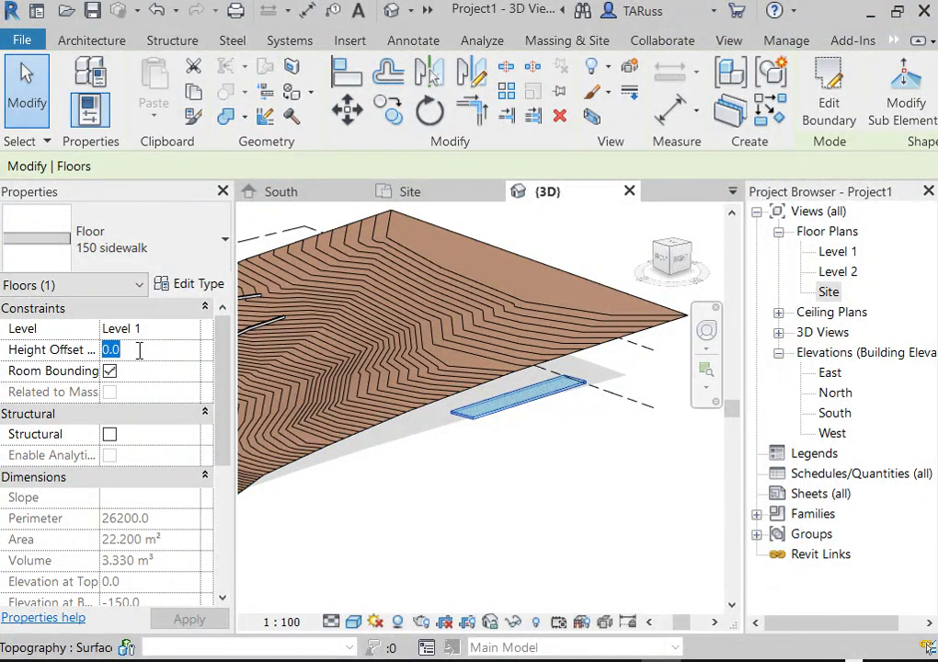
key(Return)
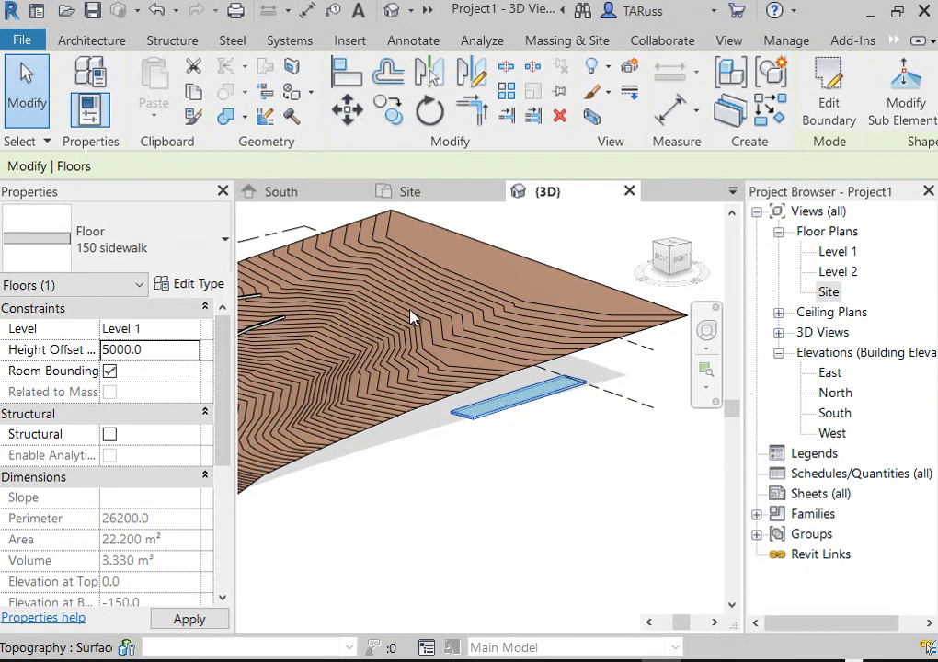
scroll(607, 308, up, 3)
shift+middle_drag(498, 322, 595, 331)
scroll(594, 337, up, 2)
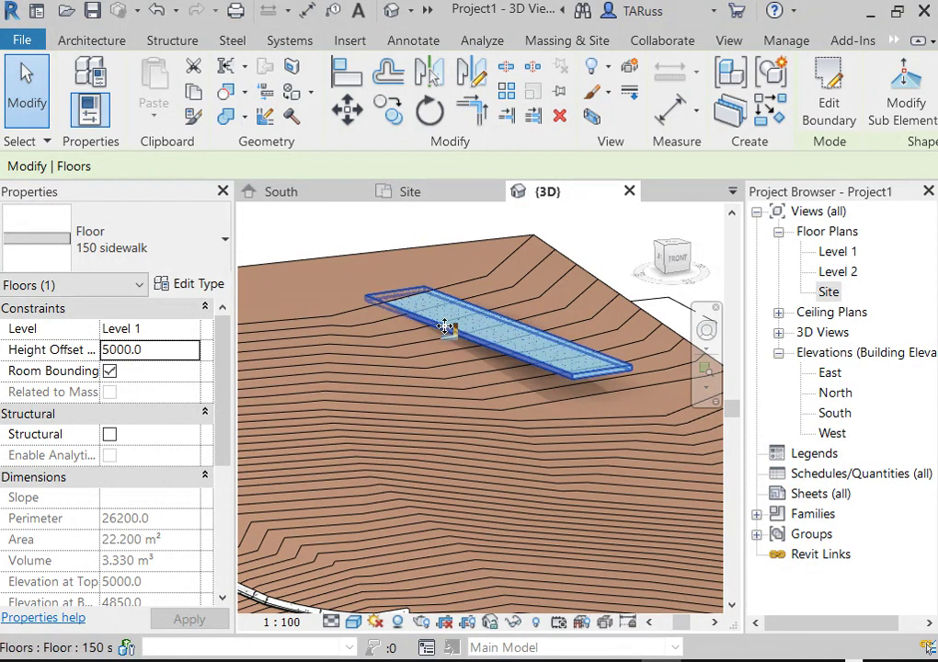
Raise the sidewalk floor's height offset from Level 1 to 5150 mm.
scroll(444, 326, up, 5)
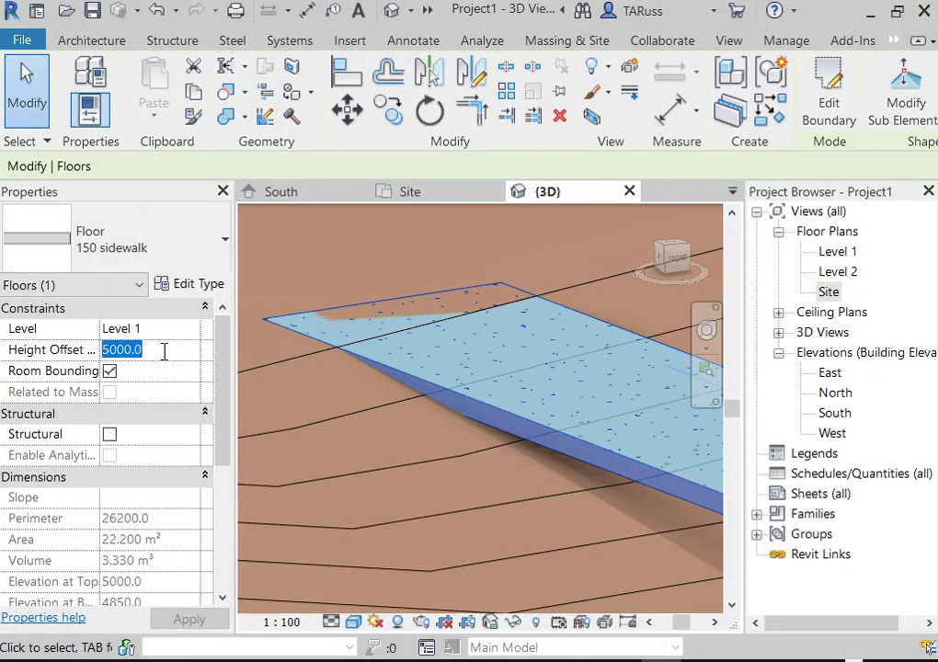
text(5150)
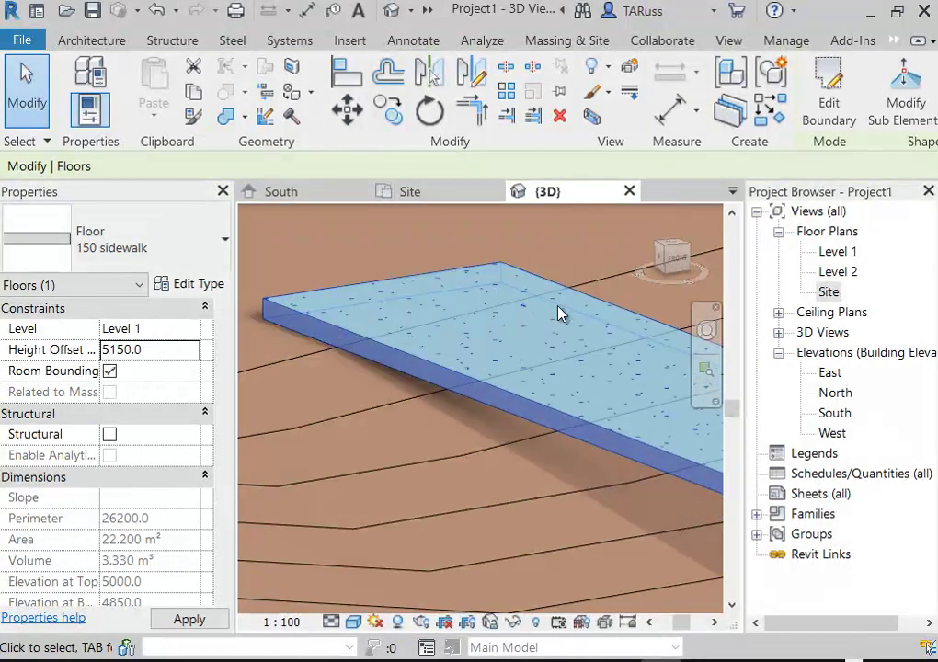
scroll(506, 267, down, 3)
scroll(506, 266, down, 2)
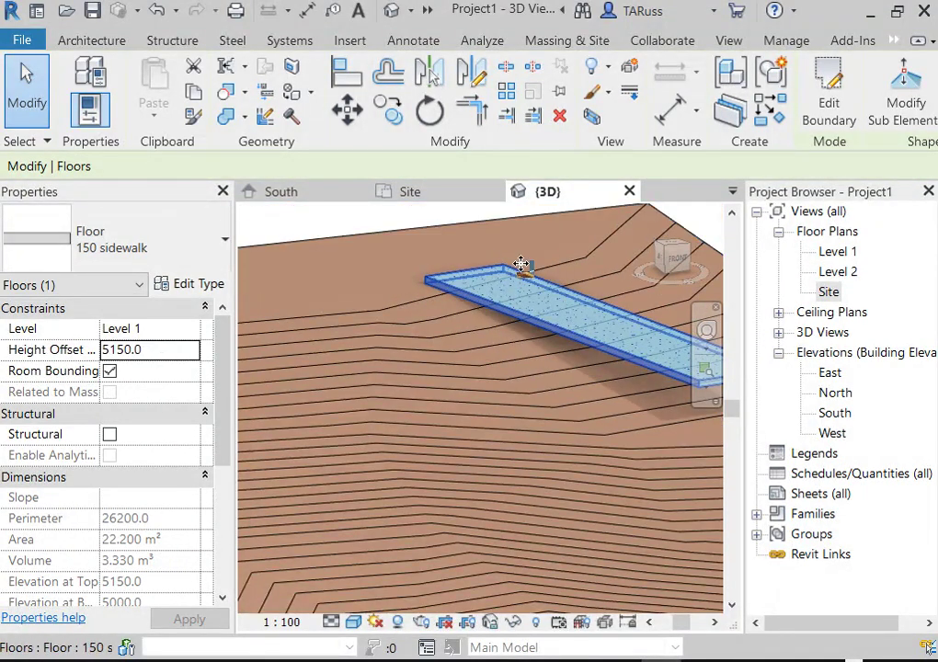
mouse_move(461, 278)
shift+middle_down()
mouse_move(532, 285)
mouse_move(377, 289)
mouse_move(469, 270)
shift+middle_up()
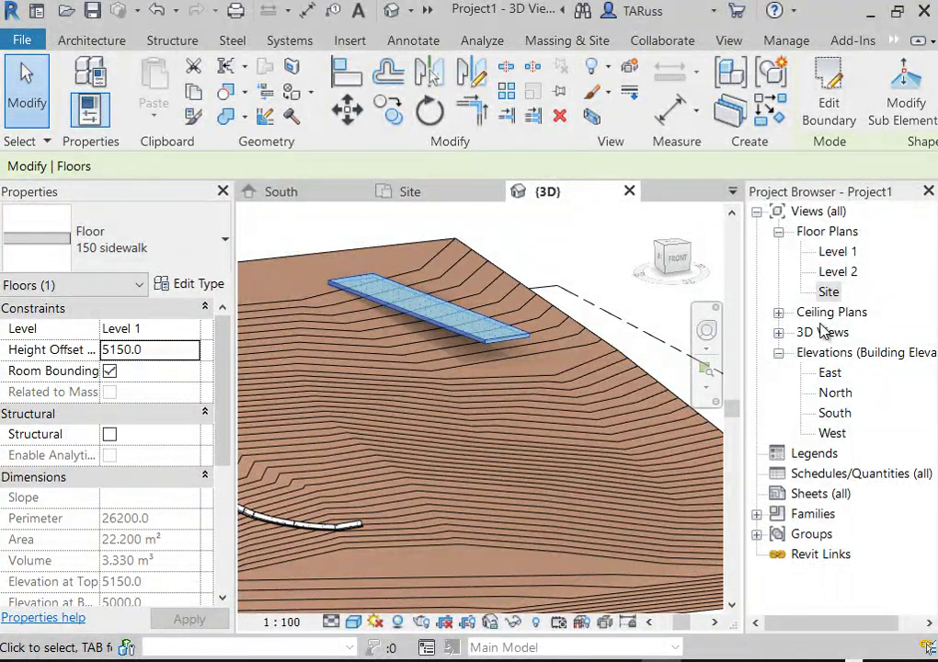
Open the Site floor plan and start adding split lines to the selected sidewalk floor.
double_click(829, 292)
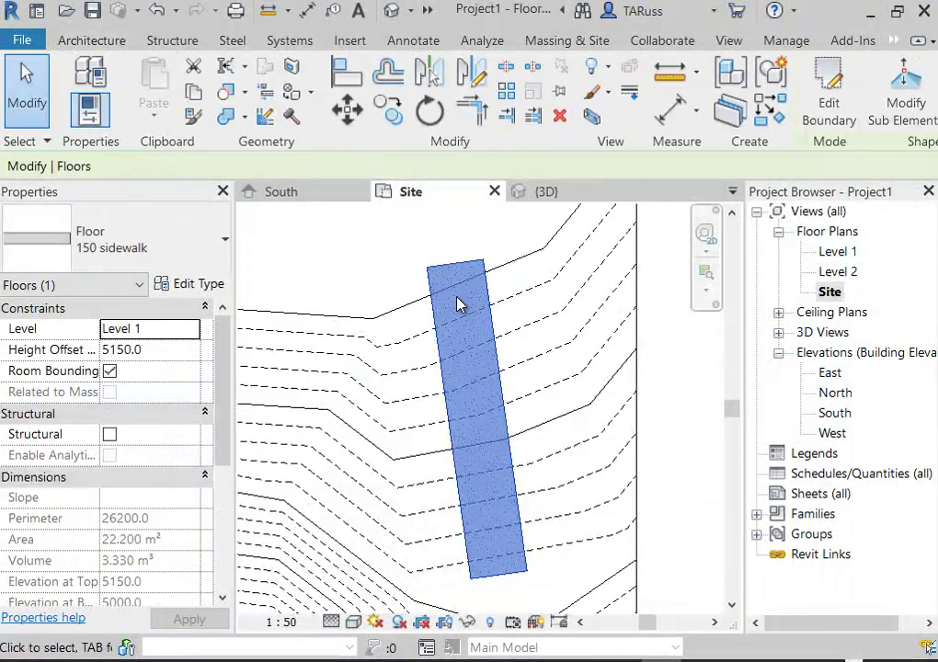
middle_drag(488, 347, 465, 379)
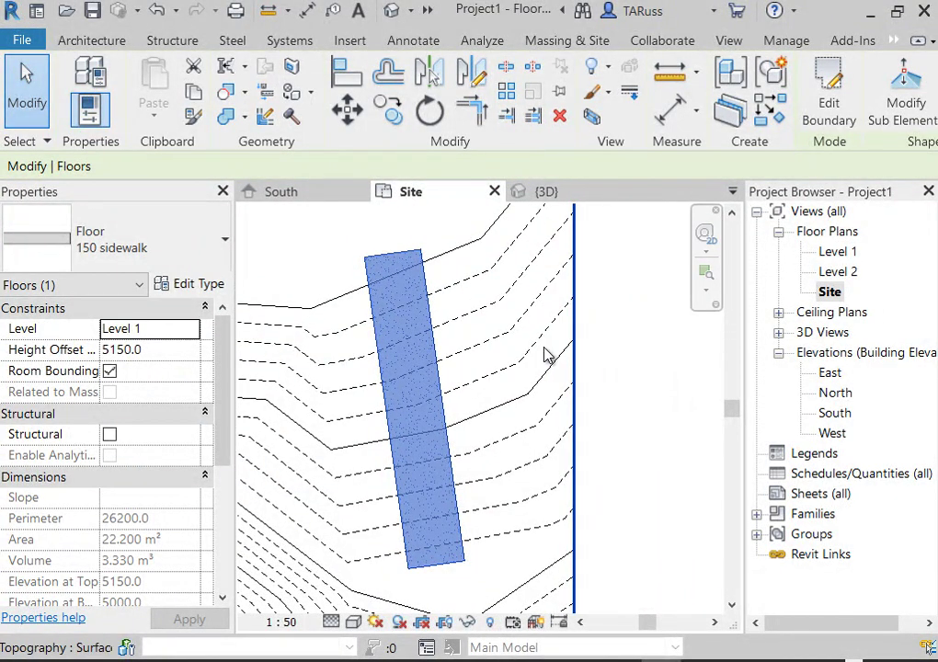
click(608, 346)
click(385, 257)
drag(493, 17, 373, 41)
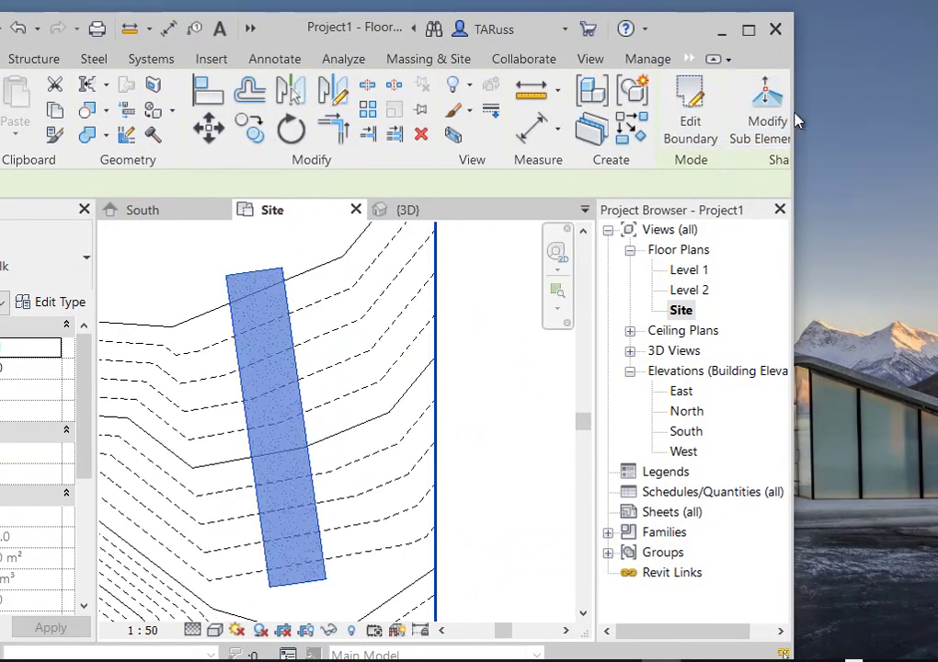
drag(795, 92, 926, 101)
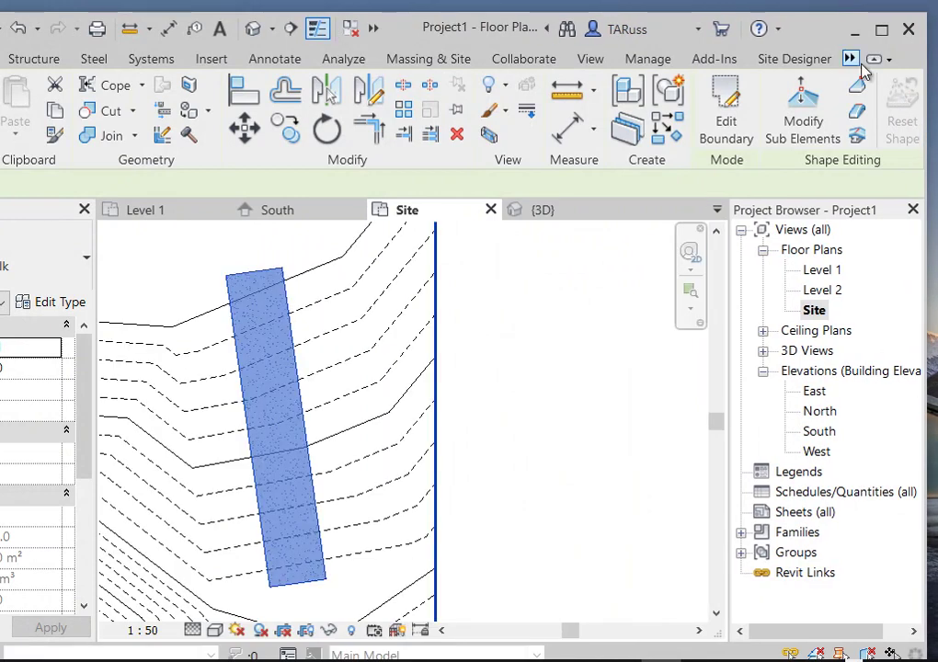
click(860, 121)
scroll(247, 331, up, 3)
middle_drag(298, 311, 313, 370)
scroll(318, 372, up, 3)
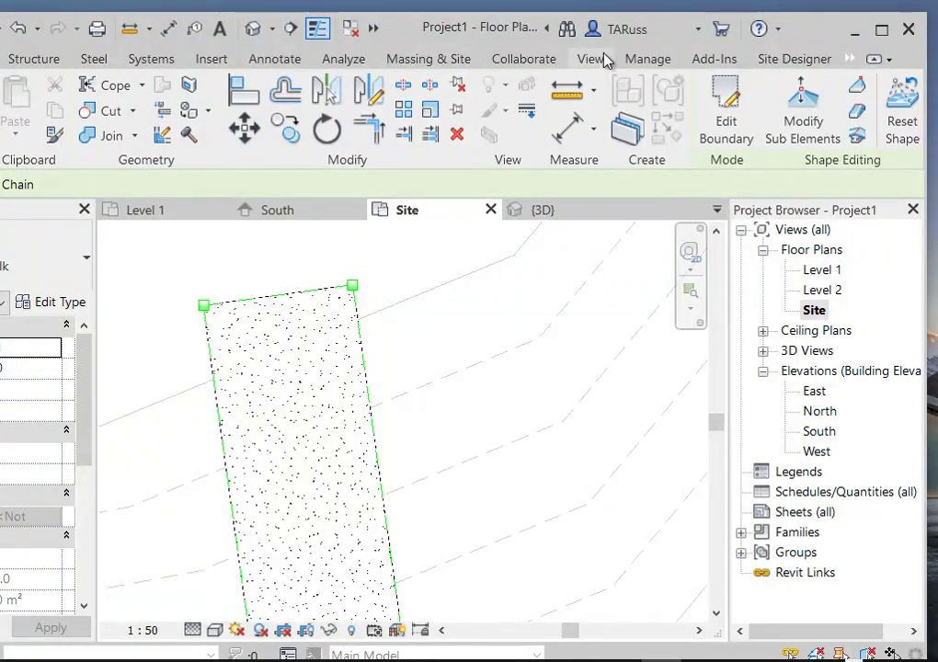
Turn all snaps off in the Snaps settings.
click(648, 59)
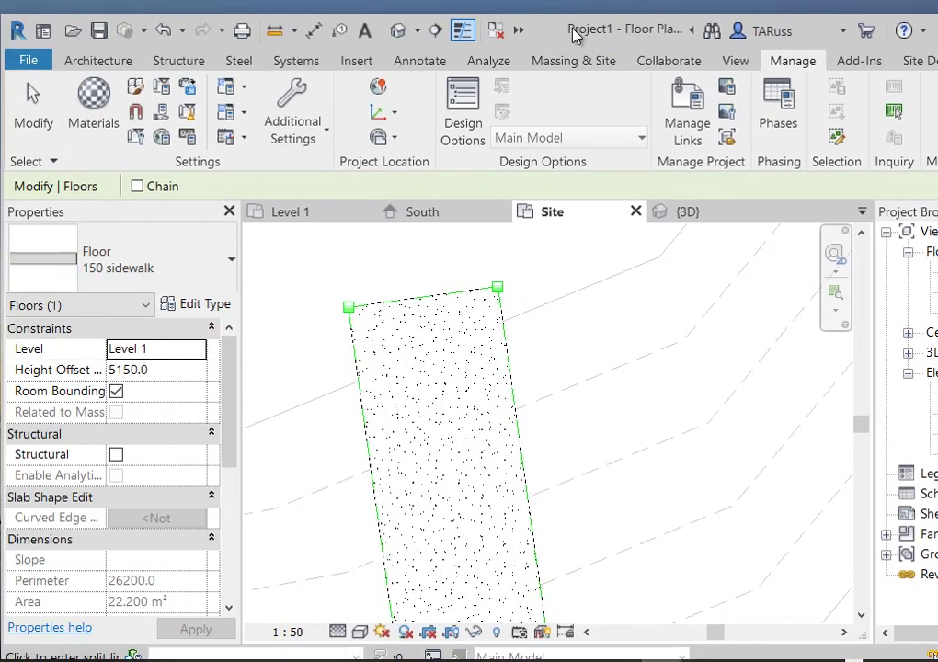
click(135, 112)
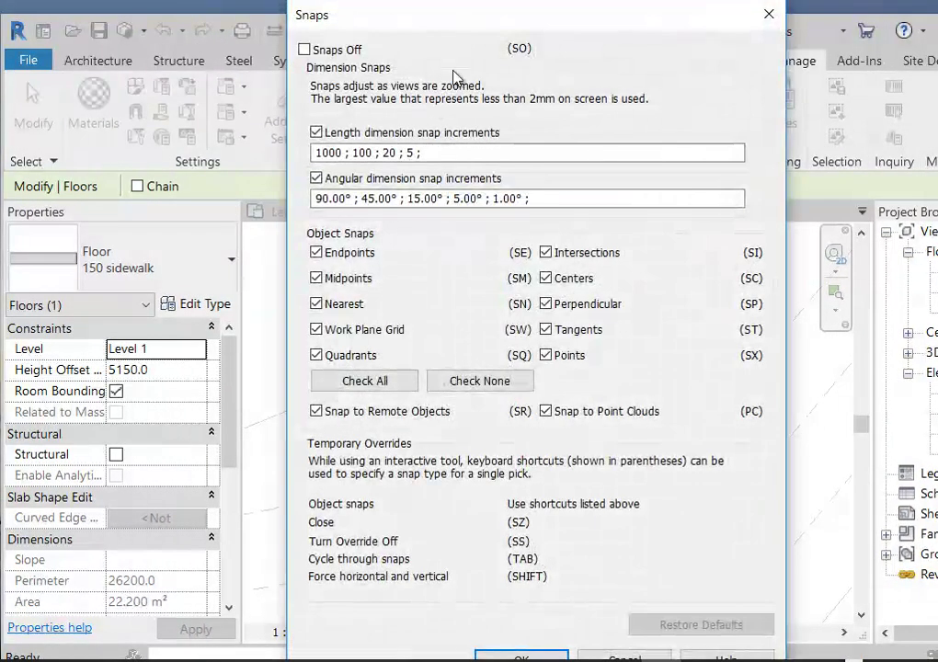
click(305, 50)
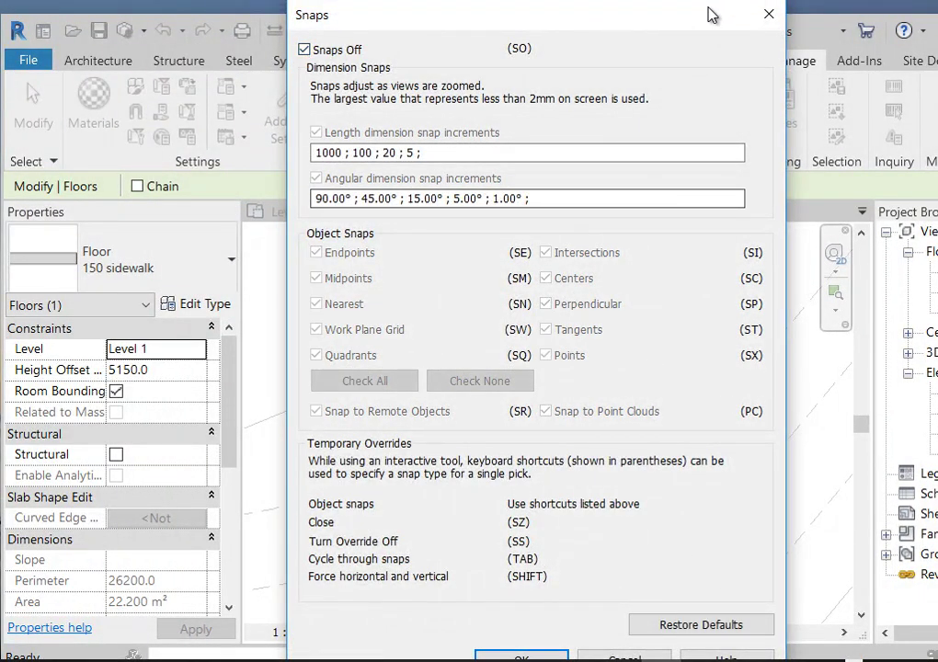
drag(701, 23, 566, 23)
click(373, 658)
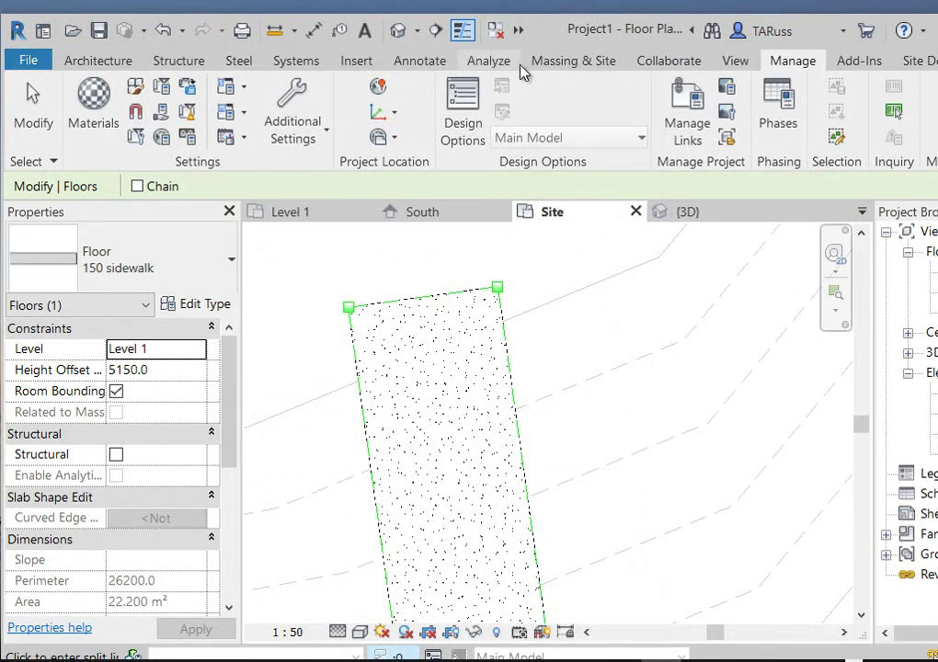
click(475, 36)
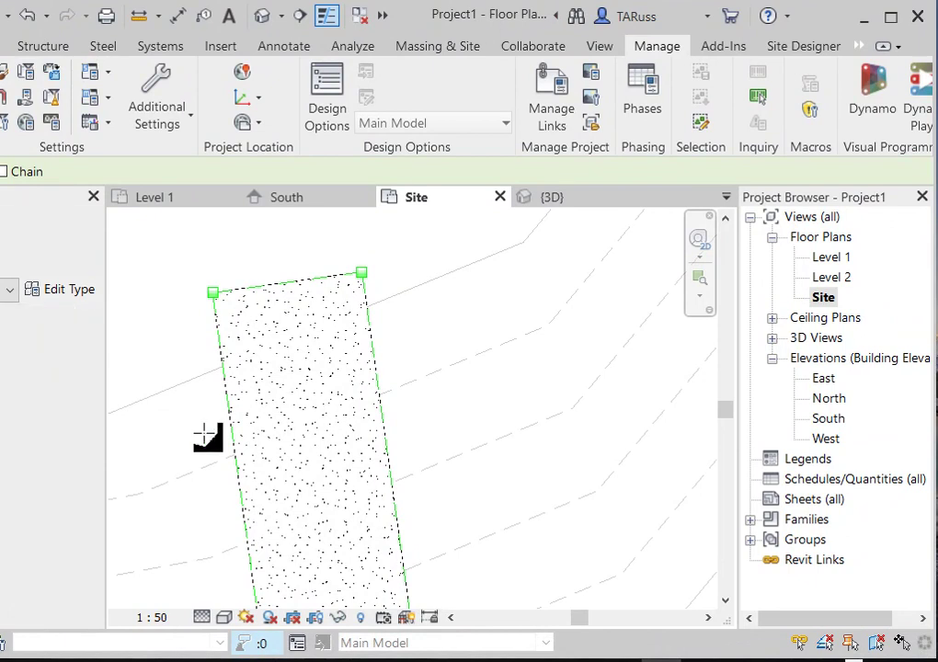
Add split lines across the sidewalk floor along the two uppermost contour lines that cross it.
scroll(251, 334, up, 2)
click(214, 379)
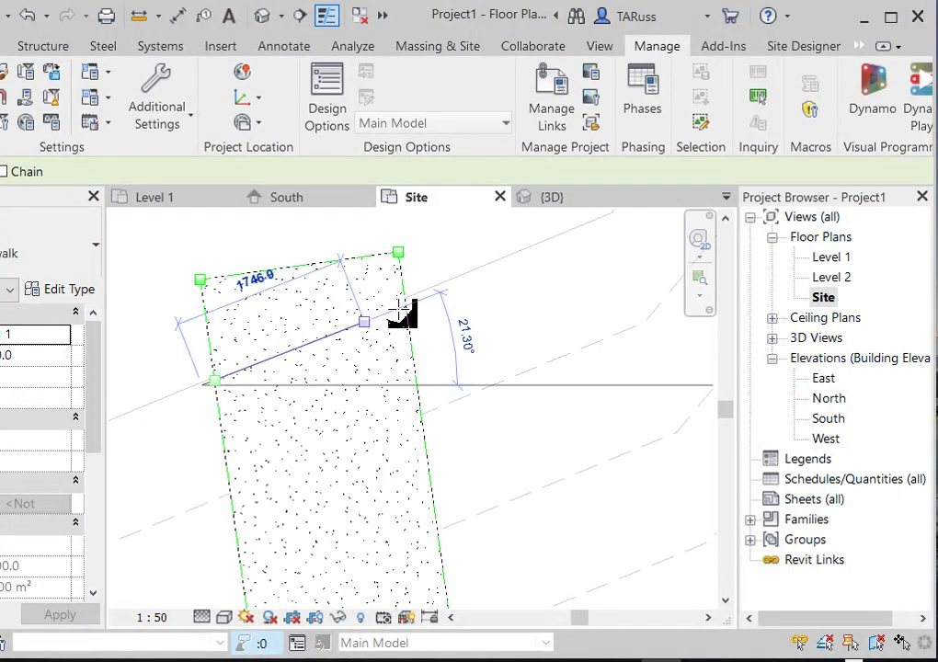
click(405, 301)
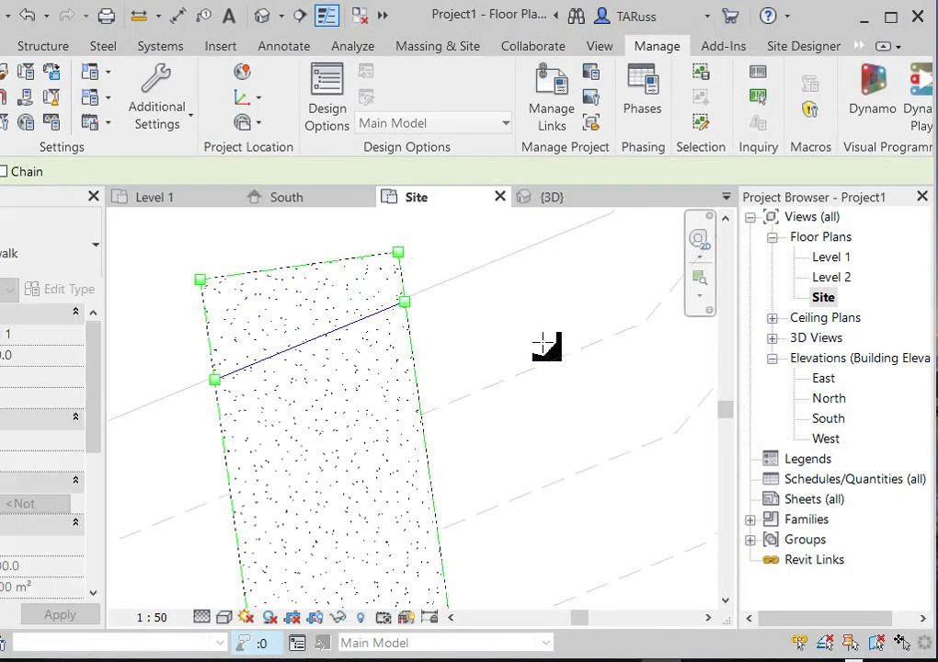
click(222, 501)
click(449, 410)
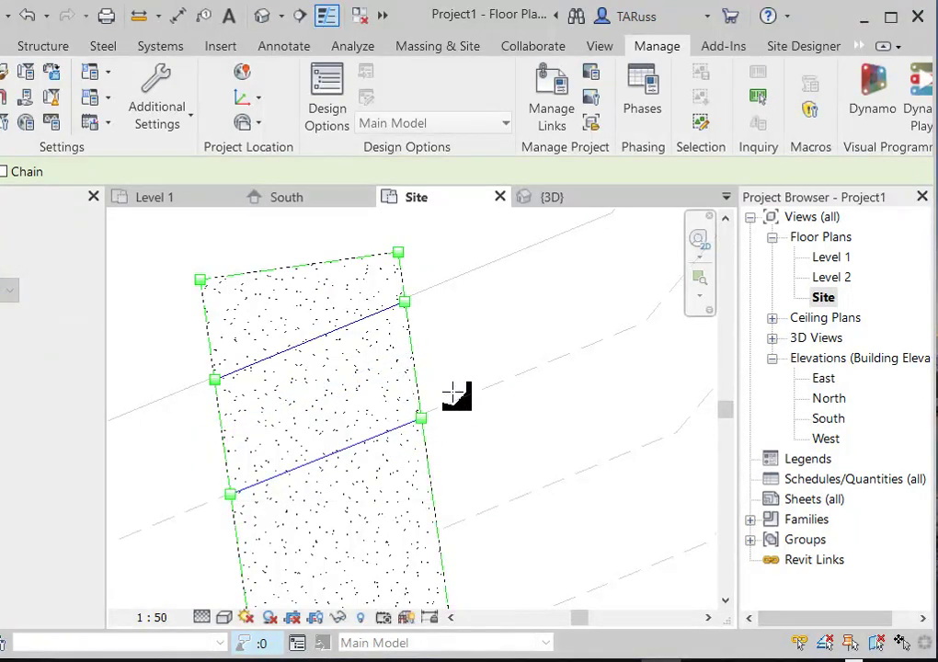
Add split lines across the sidewalk along the third and fourth contour lines from its upper end.
scroll(457, 392, down, 2)
scroll(346, 361, up, 2)
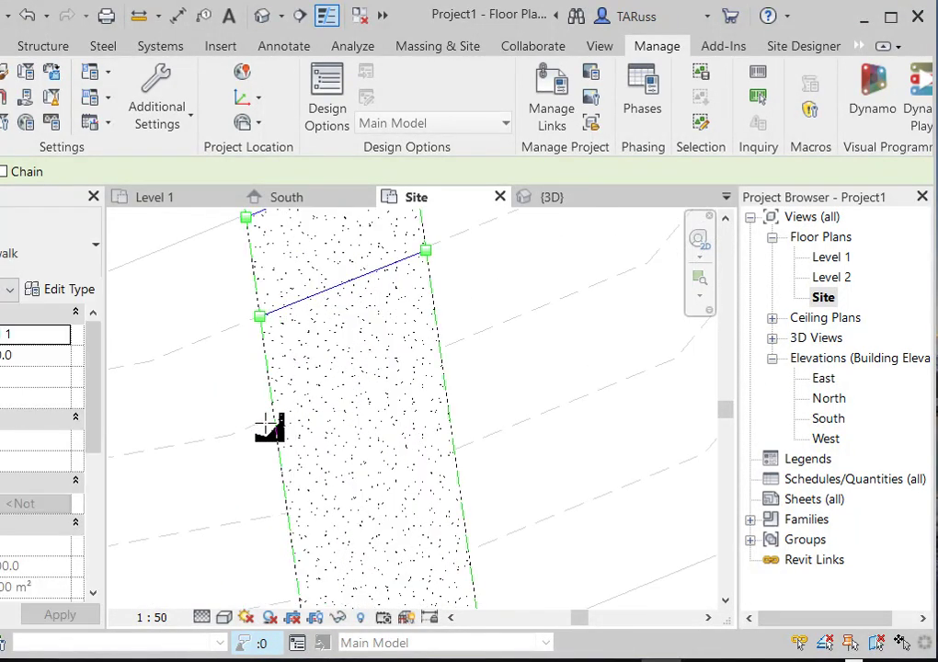
click(275, 420)
click(441, 355)
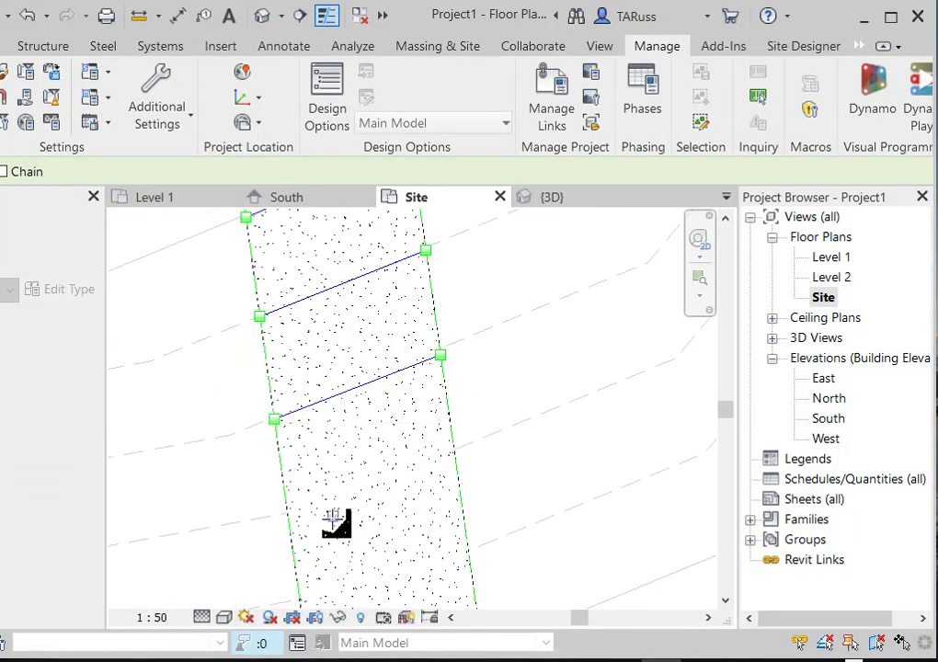
click(288, 516)
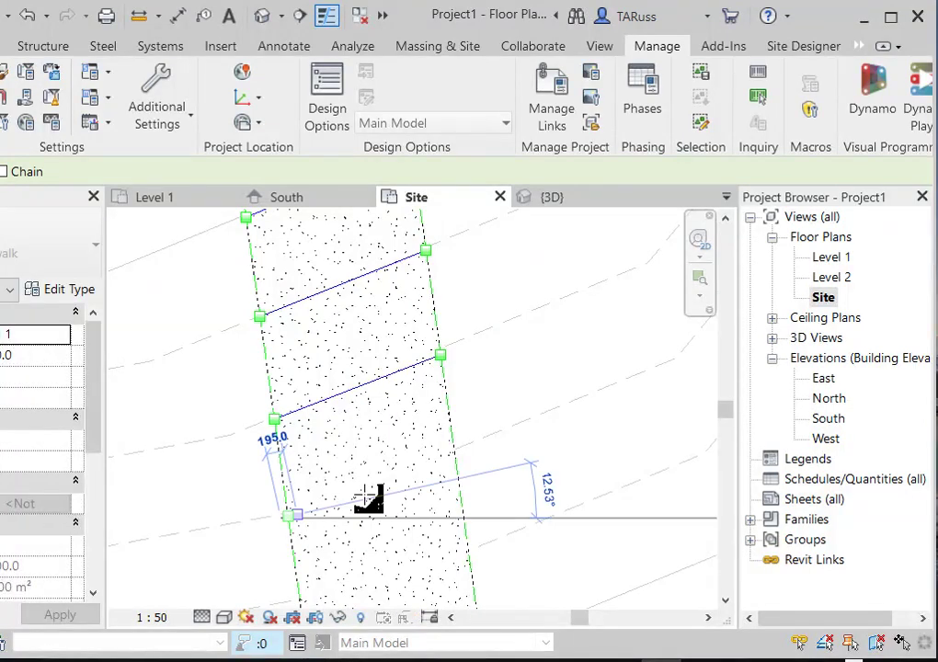
click(455, 457)
Add split lines along the fifth, sixth and seventh contour lines crossing the sidewalk floor.
scroll(398, 341, up, 2)
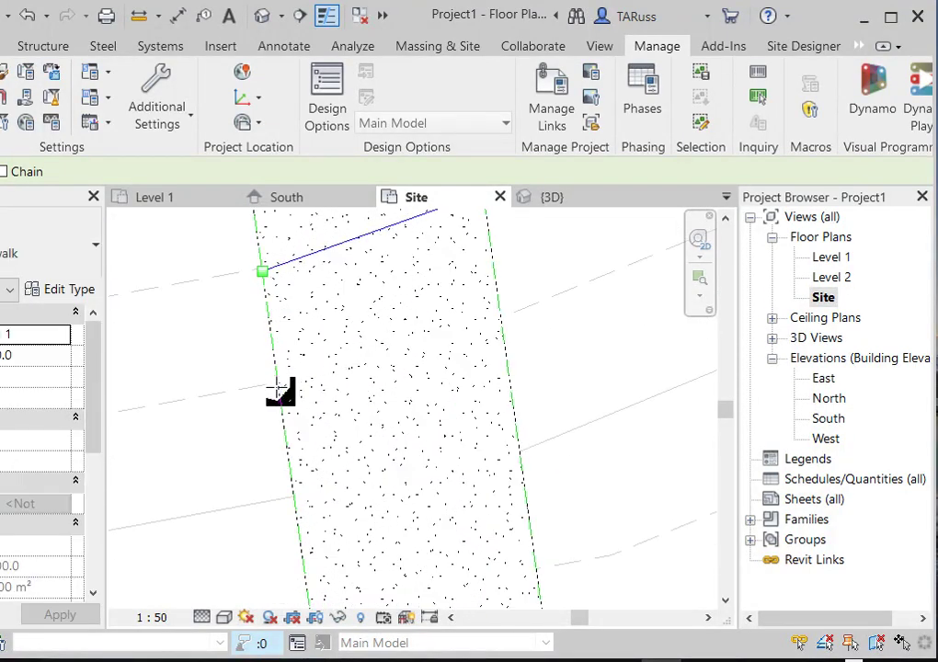
click(501, 322)
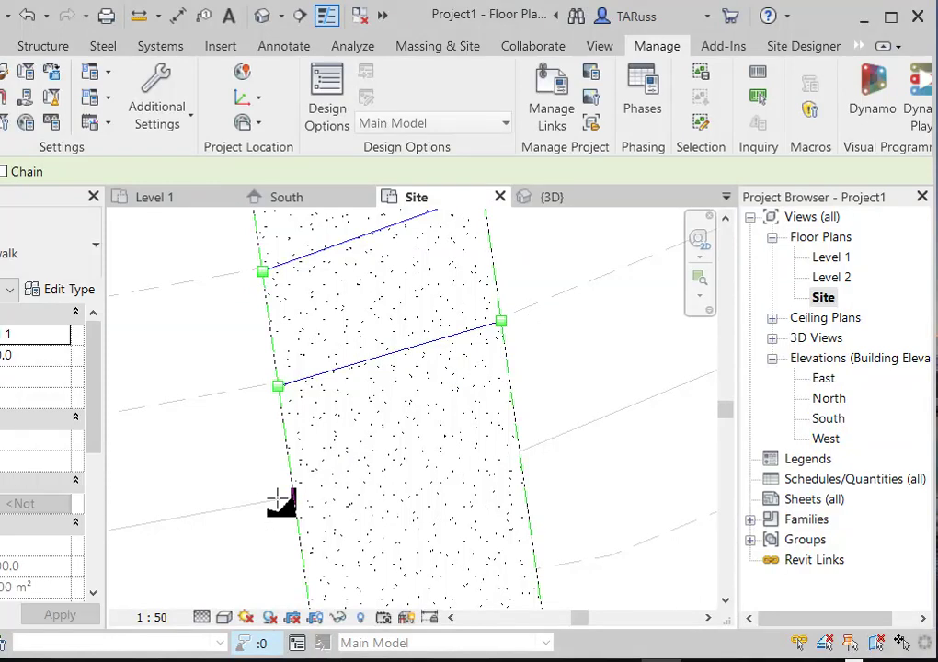
click(523, 455)
middle_drag(538, 463, 463, 296)
scroll(465, 296, up, 1)
click(214, 459)
click(488, 408)
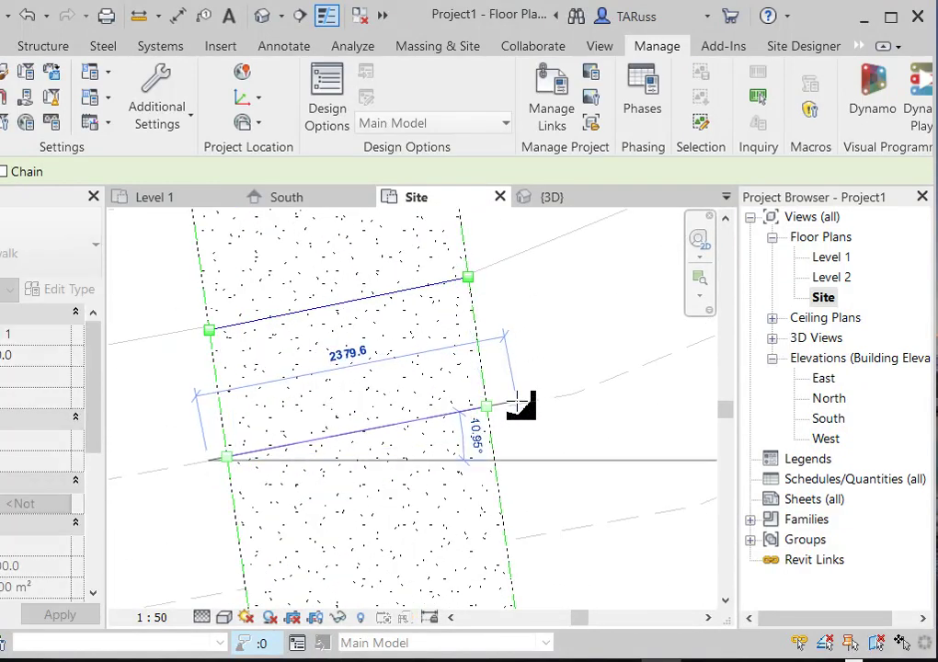
Add split lines along the last three contour lines near the sidewalk's lower end and finish the shape edit.
middle_drag(458, 490, 471, 321)
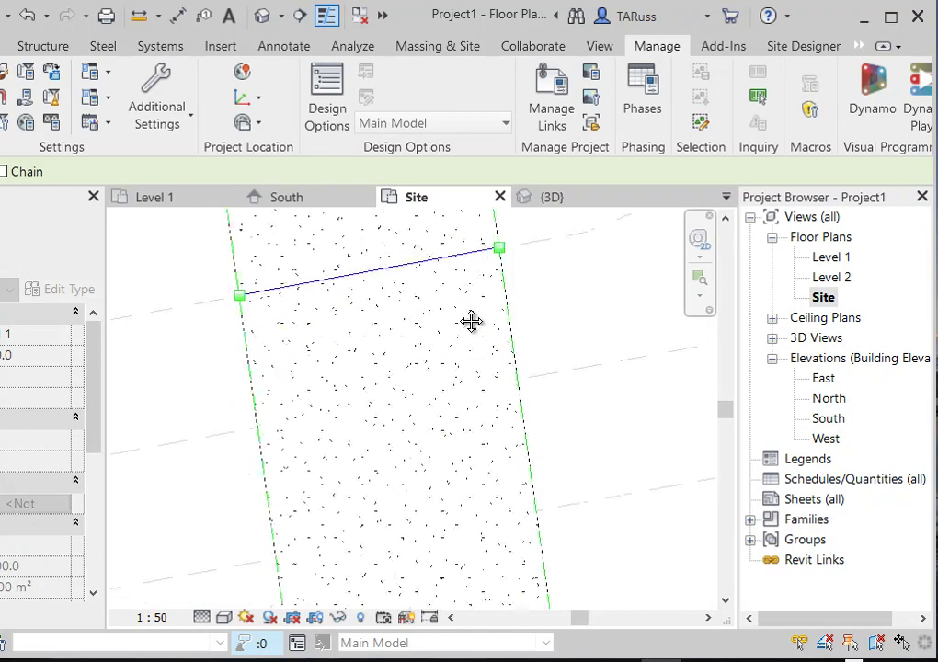
click(250, 423)
click(538, 369)
key(ctrl+z)
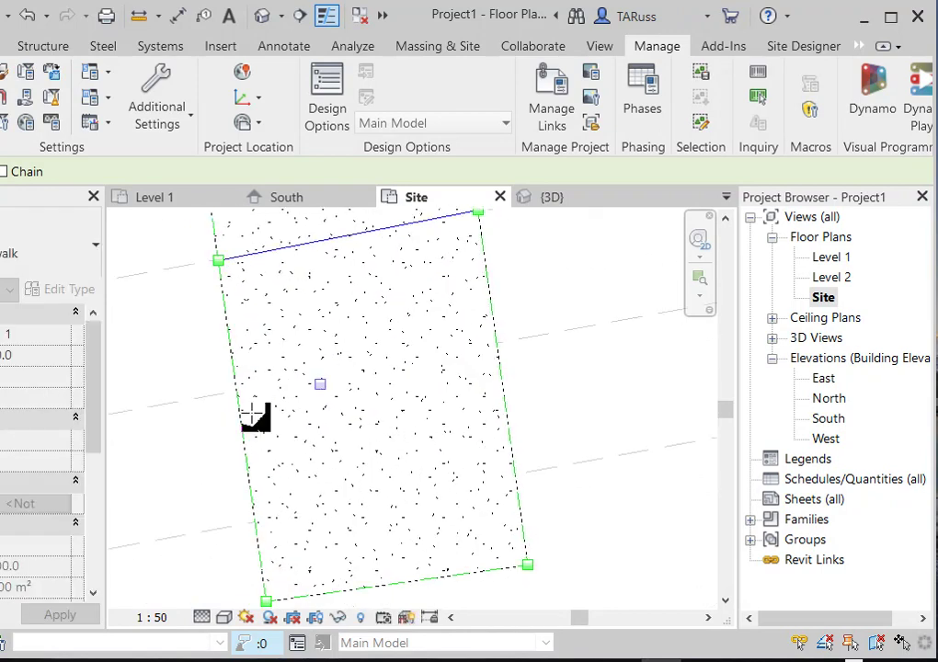
click(498, 342)
middle_drag(377, 499, 366, 422)
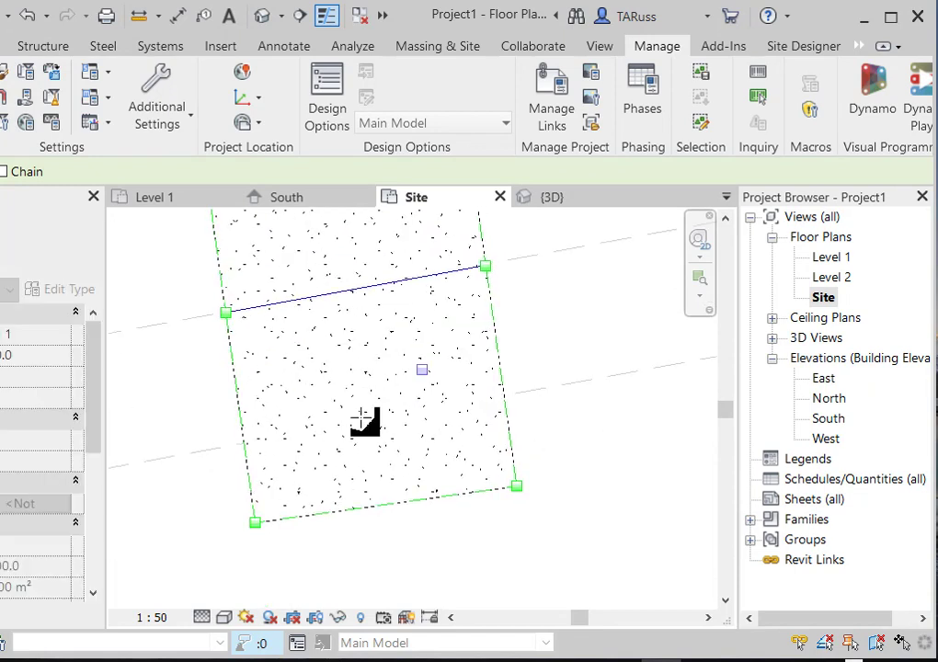
click(232, 446)
click(524, 398)
scroll(442, 511, down, 4)
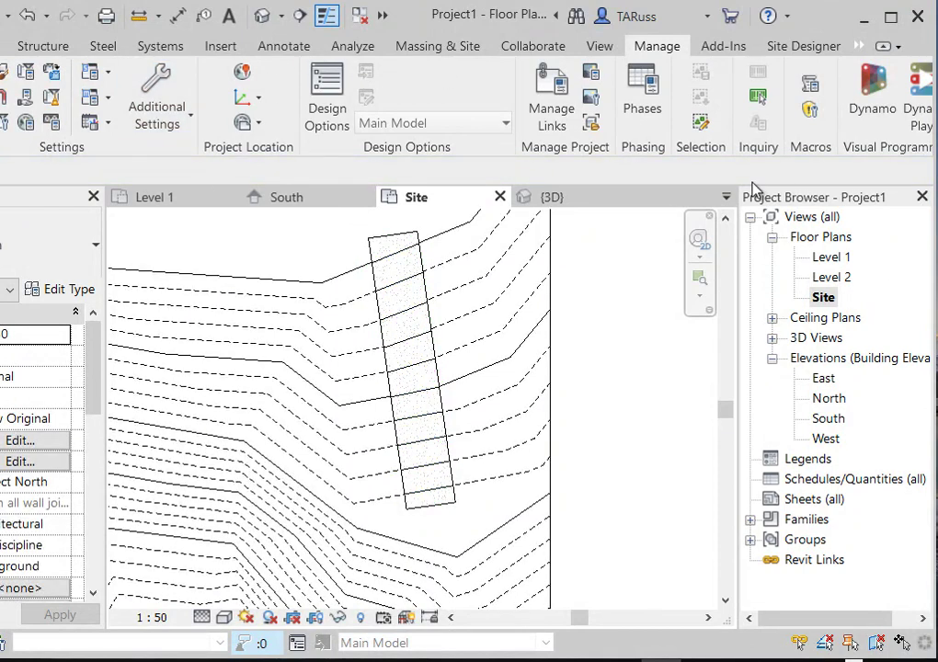
Open the default 3D view and start modifying the sub-elements of the split sidewalk floor.
click(267, 16)
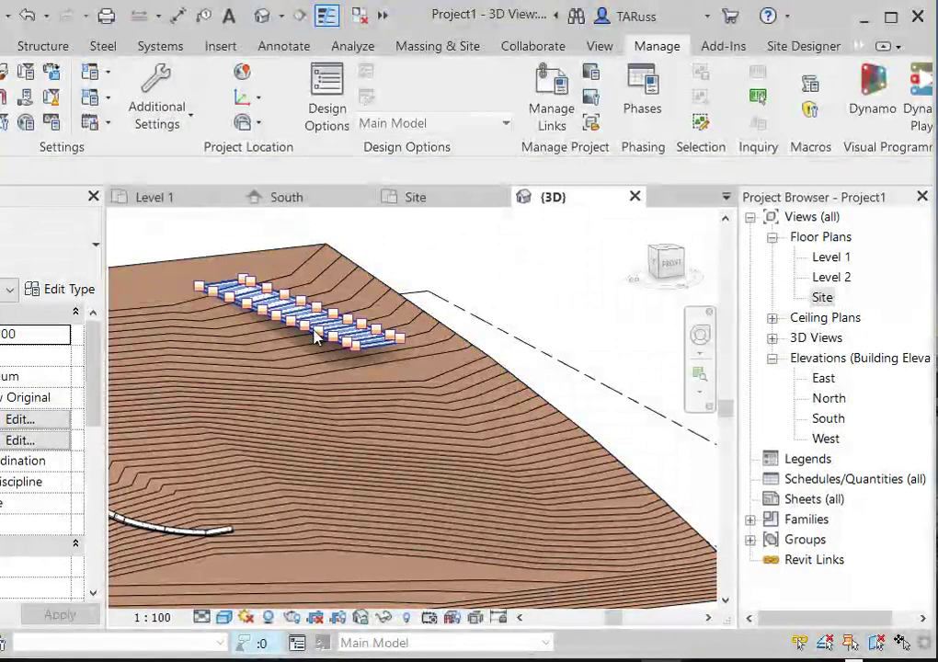
scroll(290, 345, up, 3)
shift+middle_drag(290, 345, 324, 319)
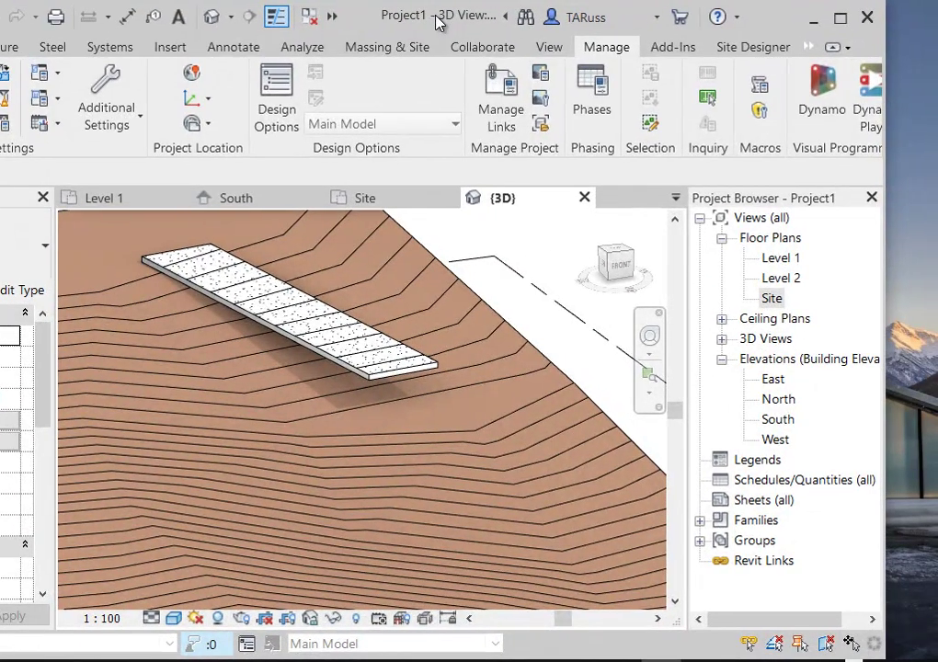
drag(885, 309, 932, 310)
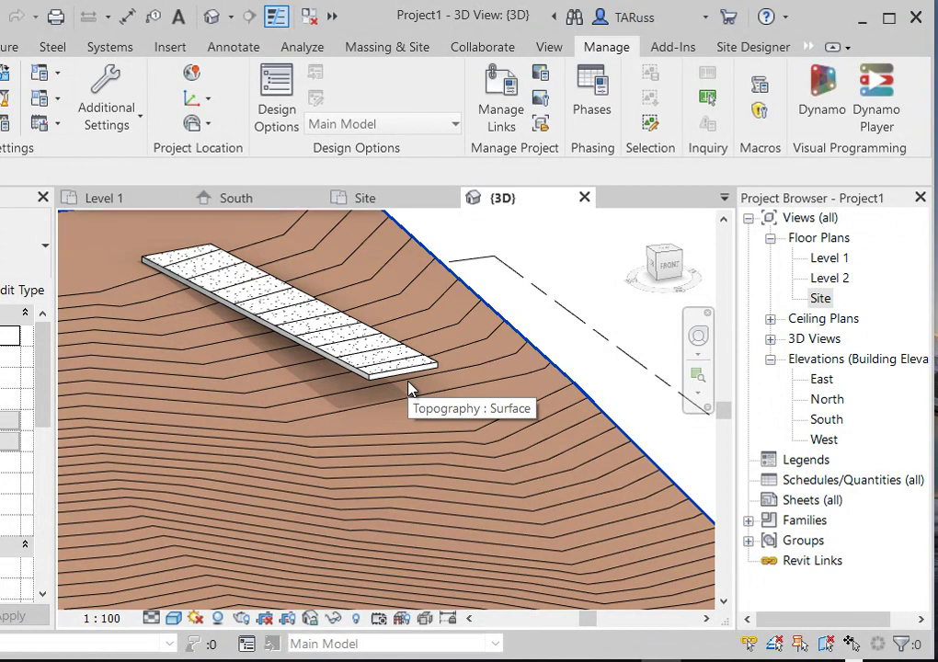
click(408, 373)
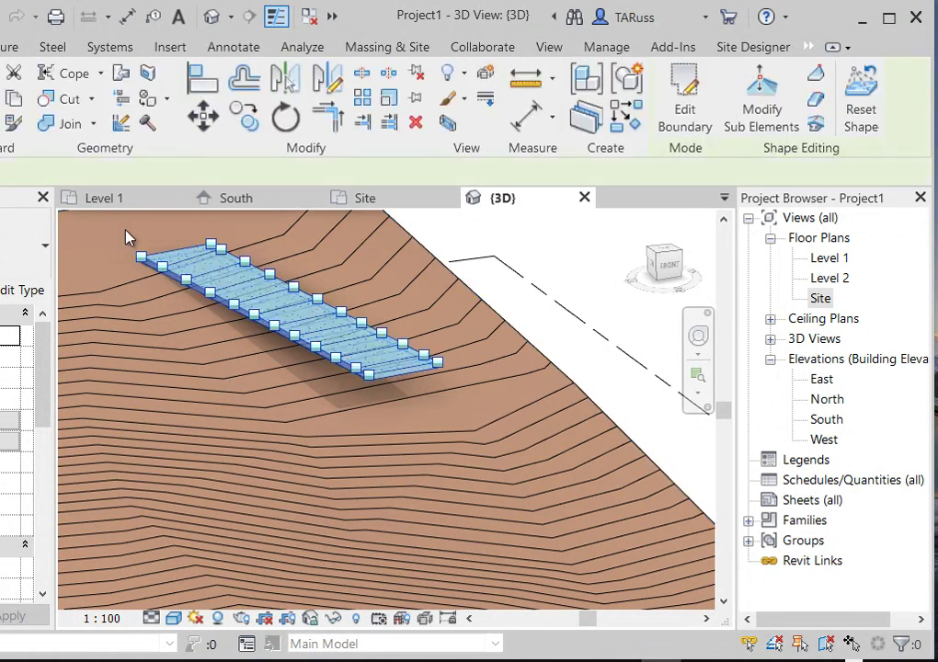
scroll(181, 259, up, 2)
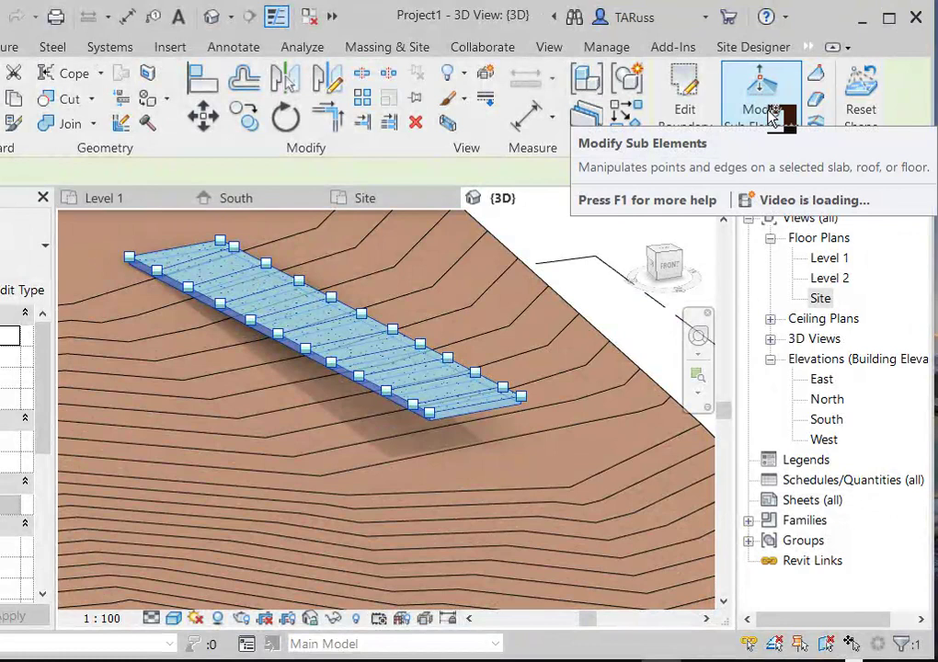
click(771, 108)
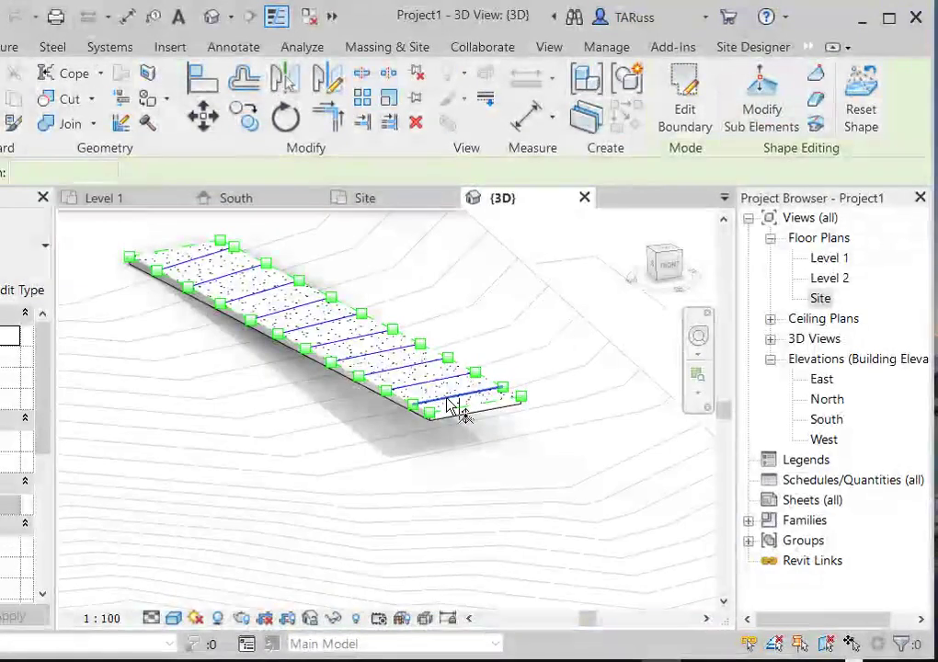
Lower the sidewalk's near end edge toward the terrain, to an elevation of about -707 mm.
scroll(449, 402, up, 2)
click(512, 416)
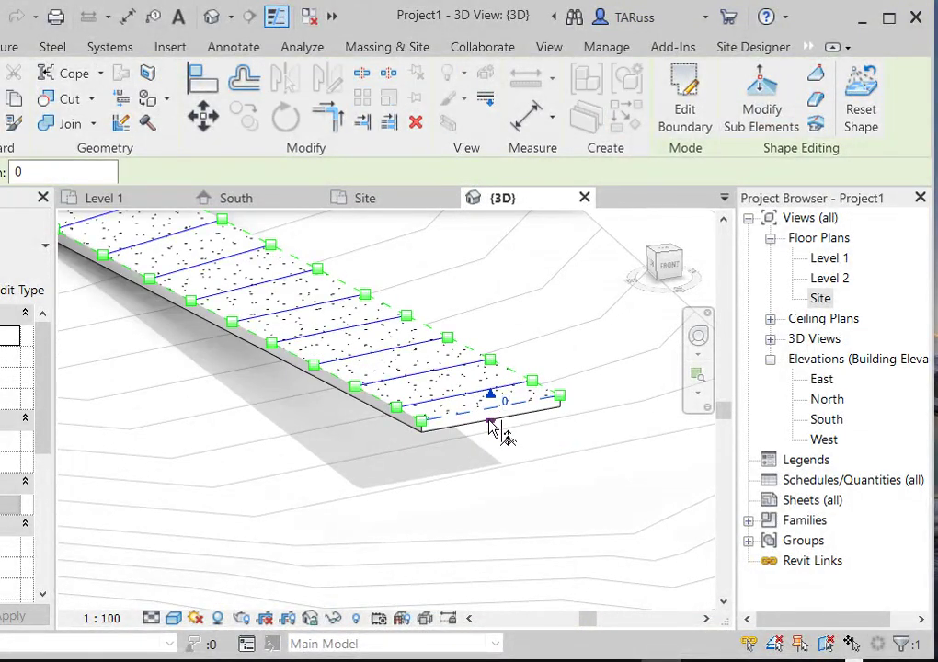
click(491, 425)
drag(492, 466, 488, 464)
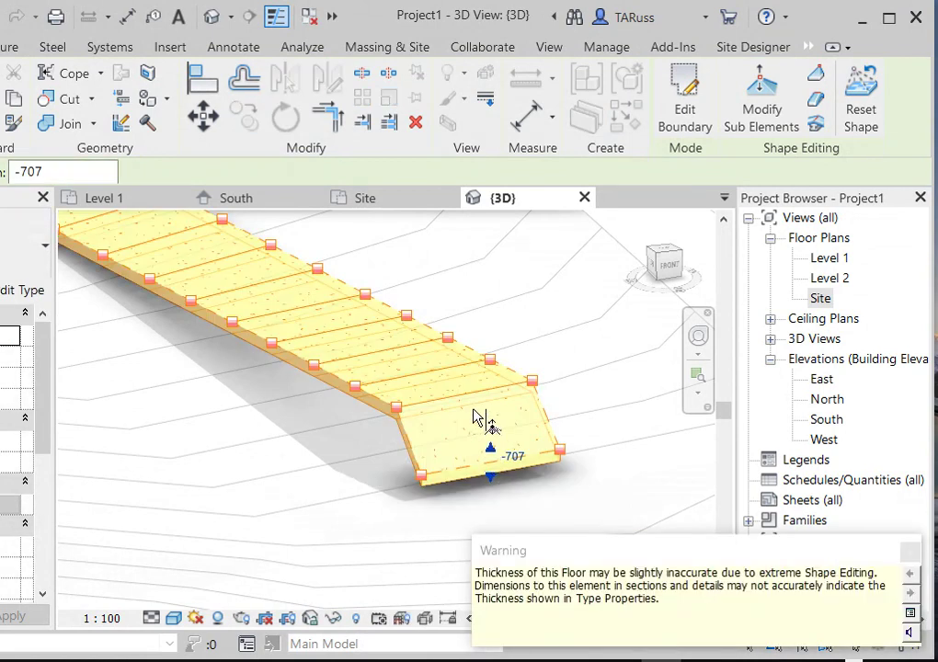
Lower the split line closest to the sidewalk's near end to an elevation of about -927 mm.
drag(478, 415, 530, 503)
scroll(467, 468, up, 3)
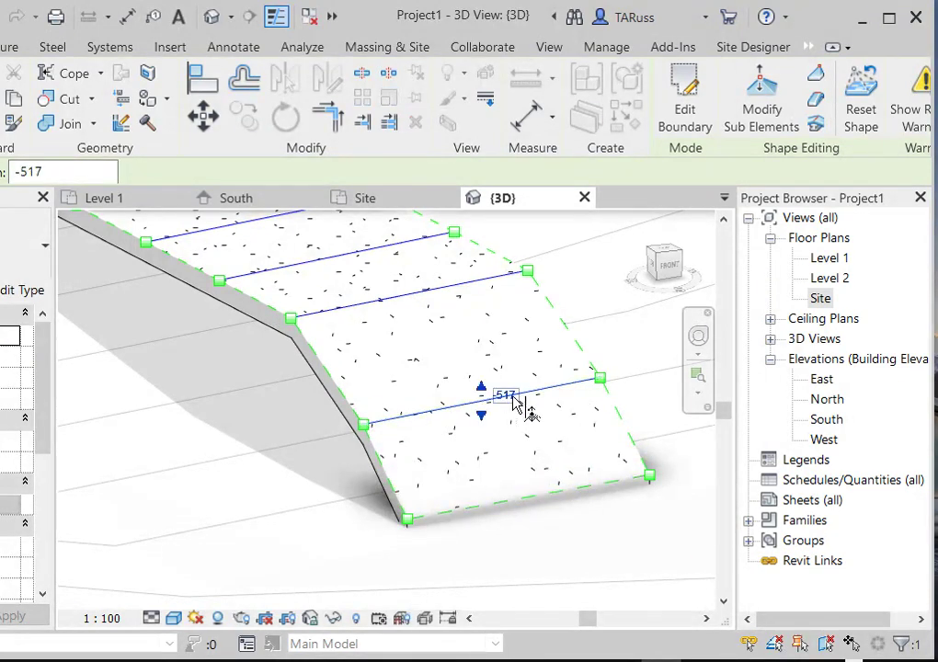
drag(481, 414, 486, 465)
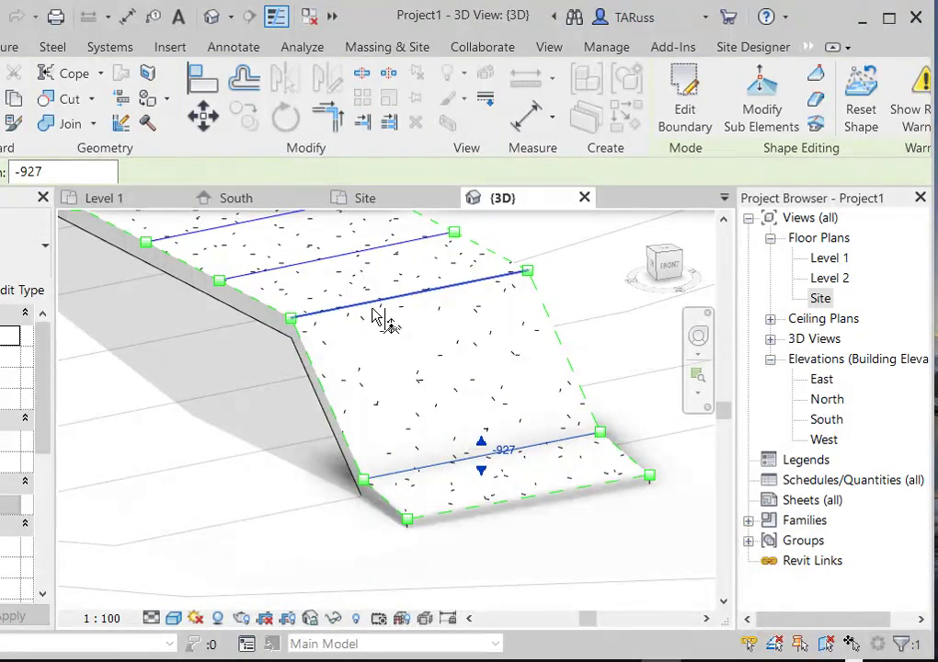
Lower the second split line from the sidewalk's near end toward the terrain and raise it slightly to fit.
drag(412, 311, 402, 469)
drag(413, 418, 415, 404)
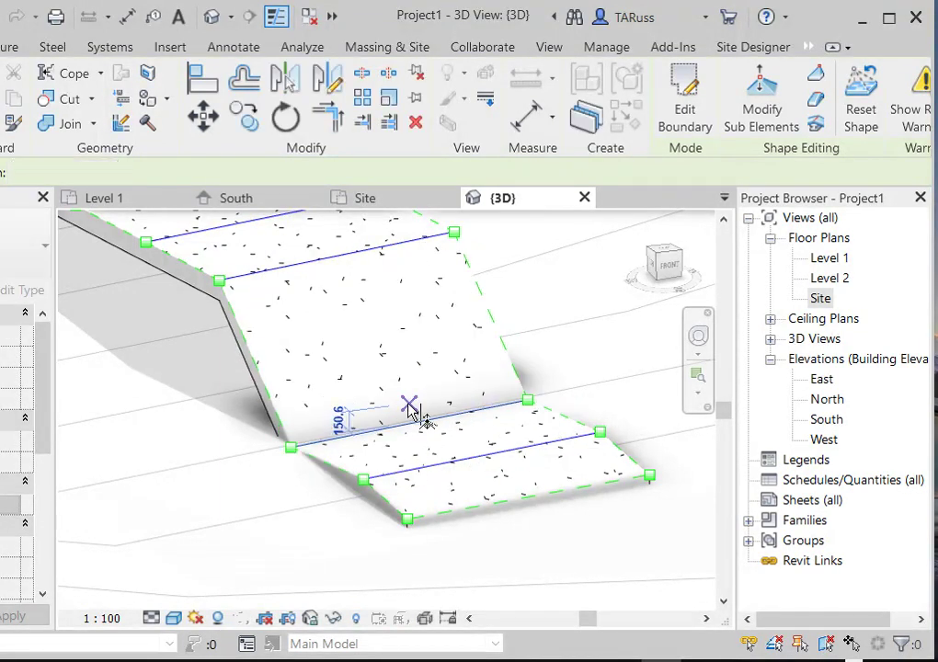
scroll(346, 298, up, 5)
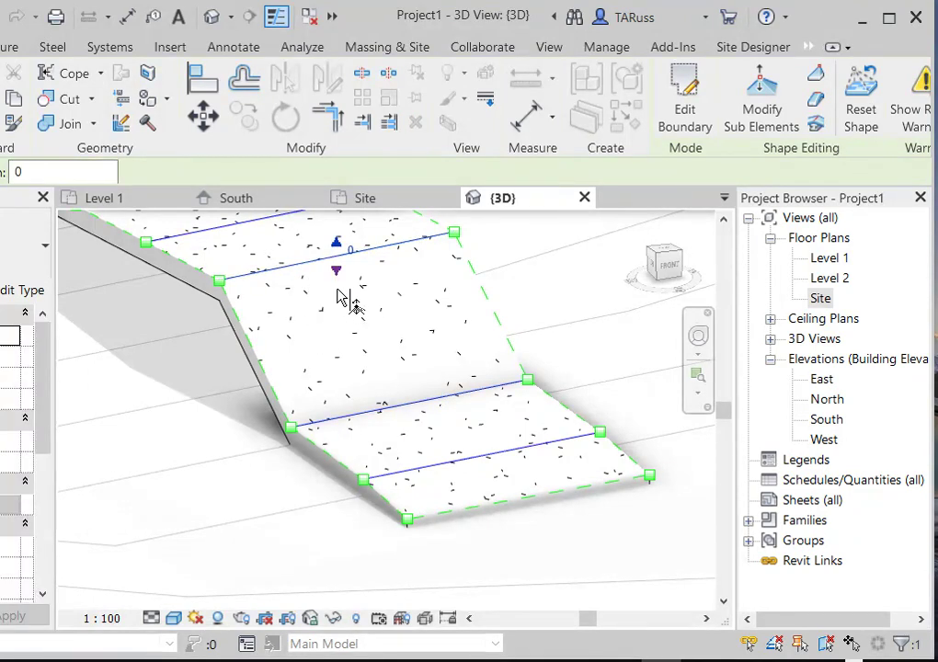
Lower the third and fourth split lines from the sidewalk's near end toward the terrain, the fourth to about -681 mm.
drag(444, 366, 446, 500)
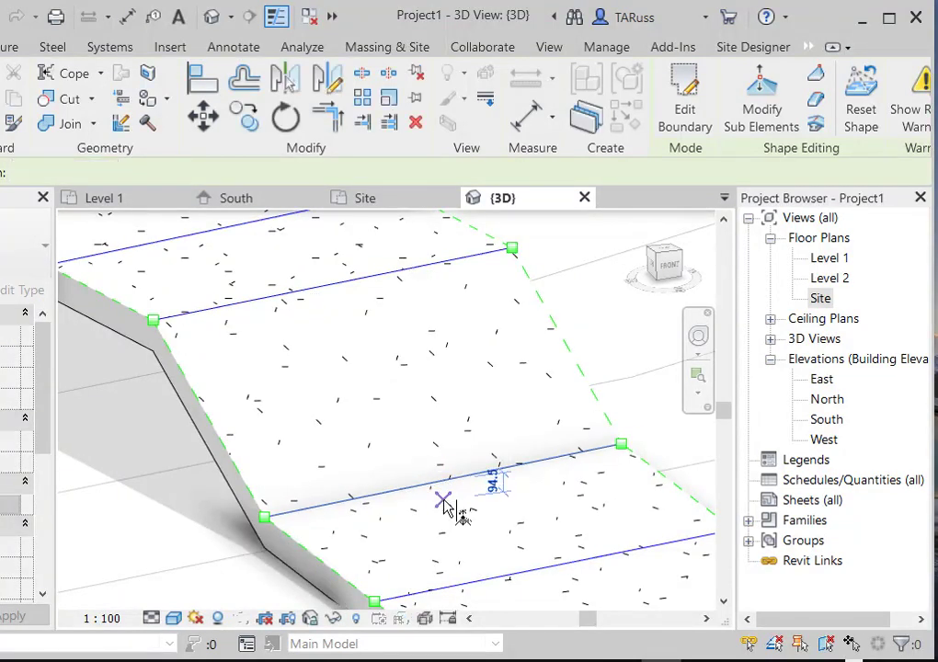
drag(333, 306, 343, 432)
scroll(377, 398, down, 3)
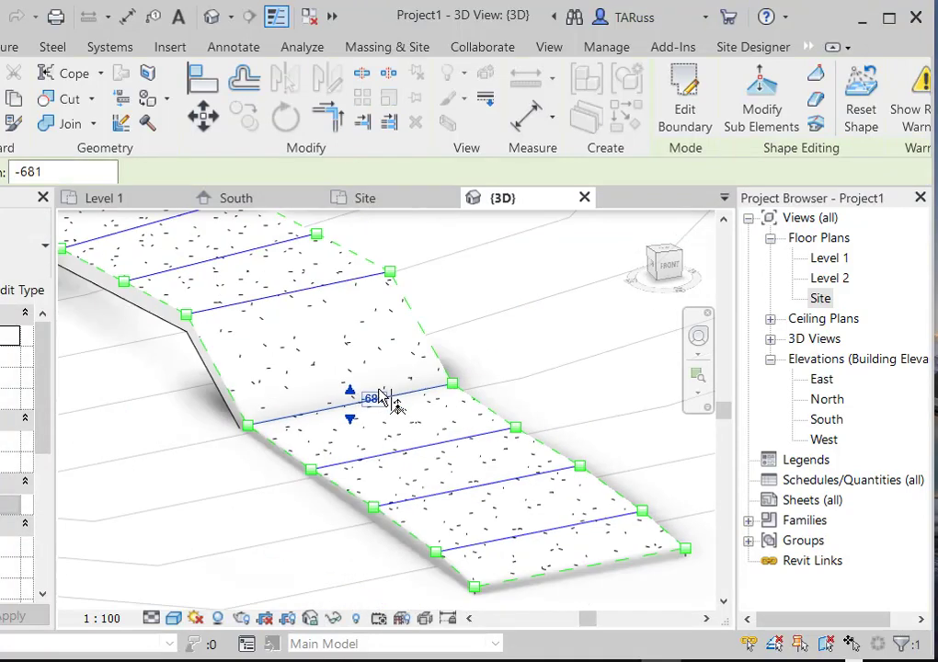
scroll(350, 391, down, 4)
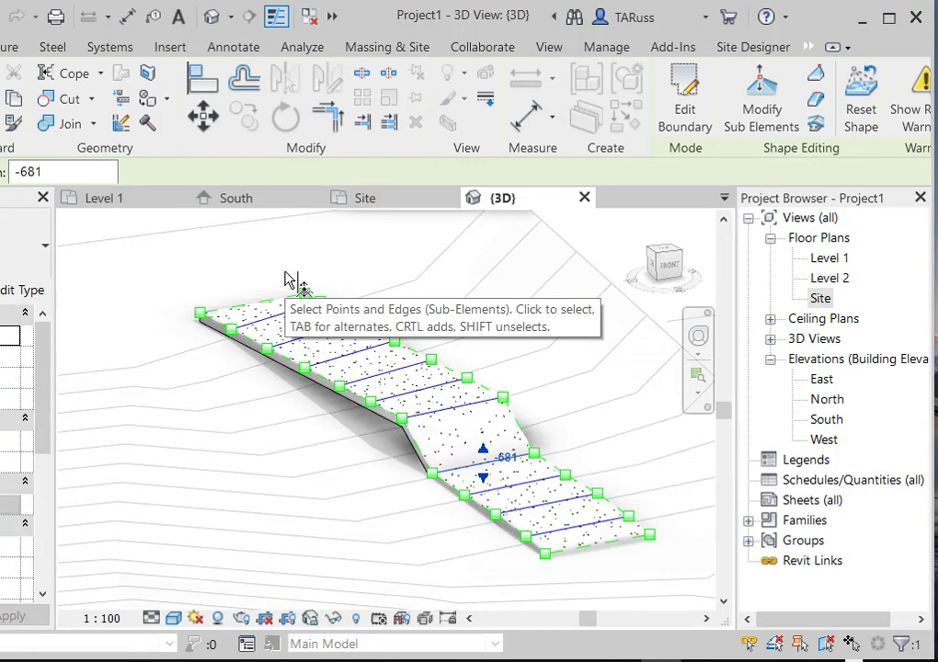
click(888, 21)
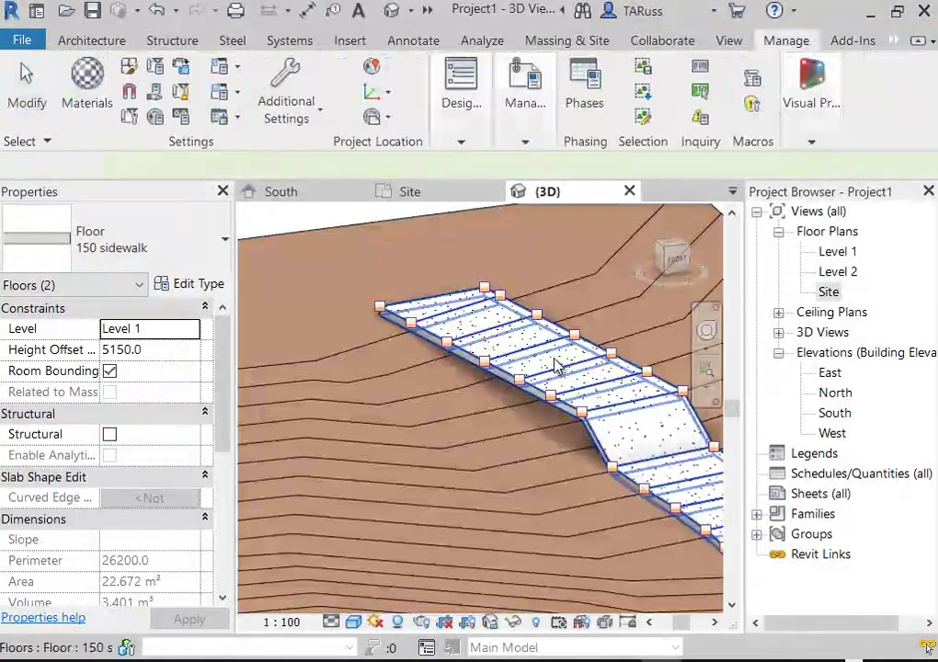
key(Escape)
Set the height of Rail 1 to 25 mm in the rail structure of the curved curb's railing type.
scroll(556, 367, down, 5)
shift+middle_drag(459, 361, 488, 509)
scroll(501, 453, down, 2)
scroll(488, 509, up, 3)
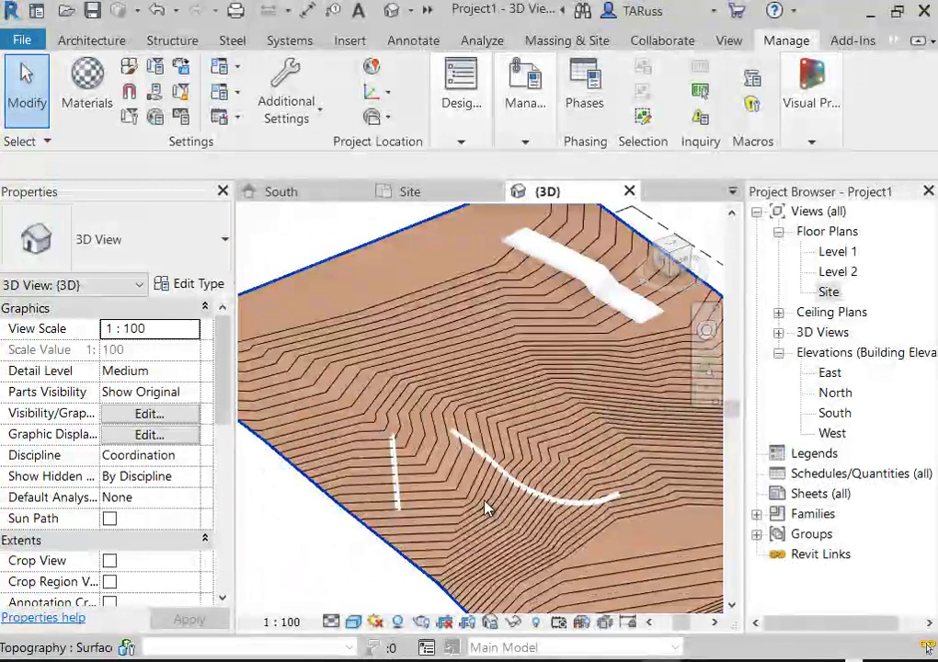
scroll(522, 418, up, 8)
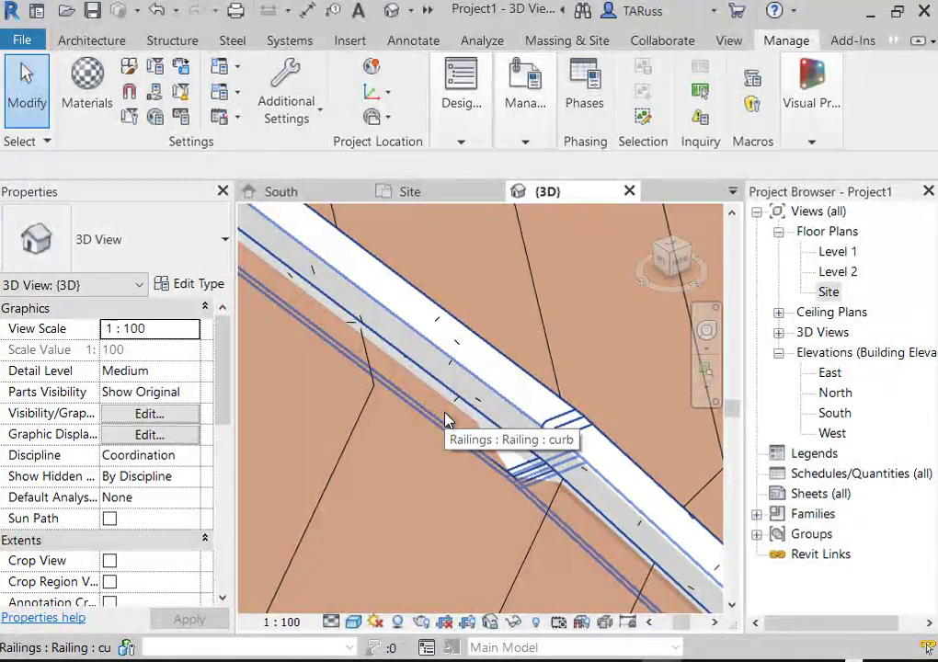
click(494, 405)
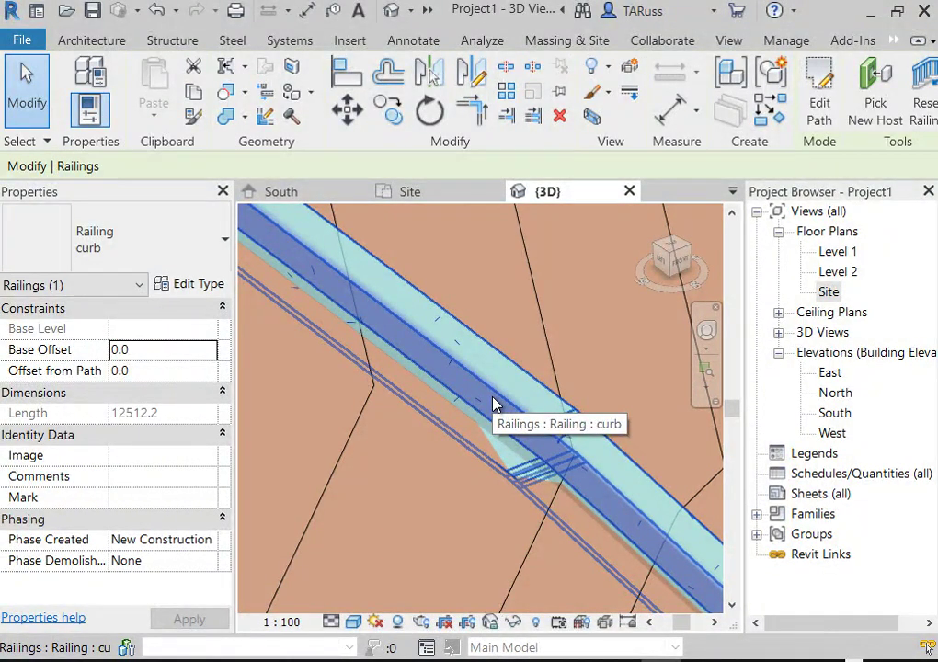
scroll(572, 346, down, 8)
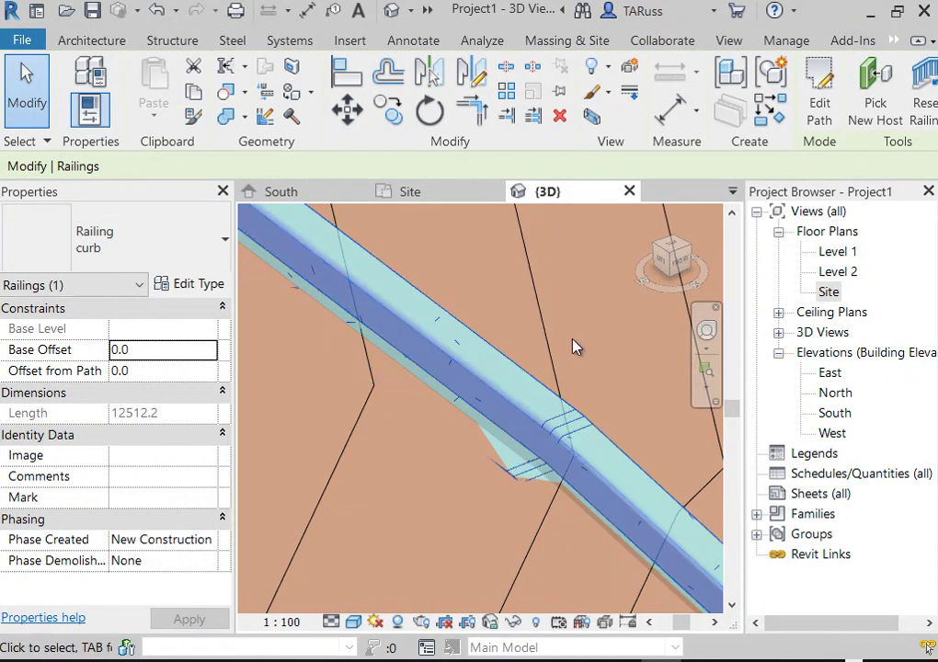
scroll(554, 323, up, 2)
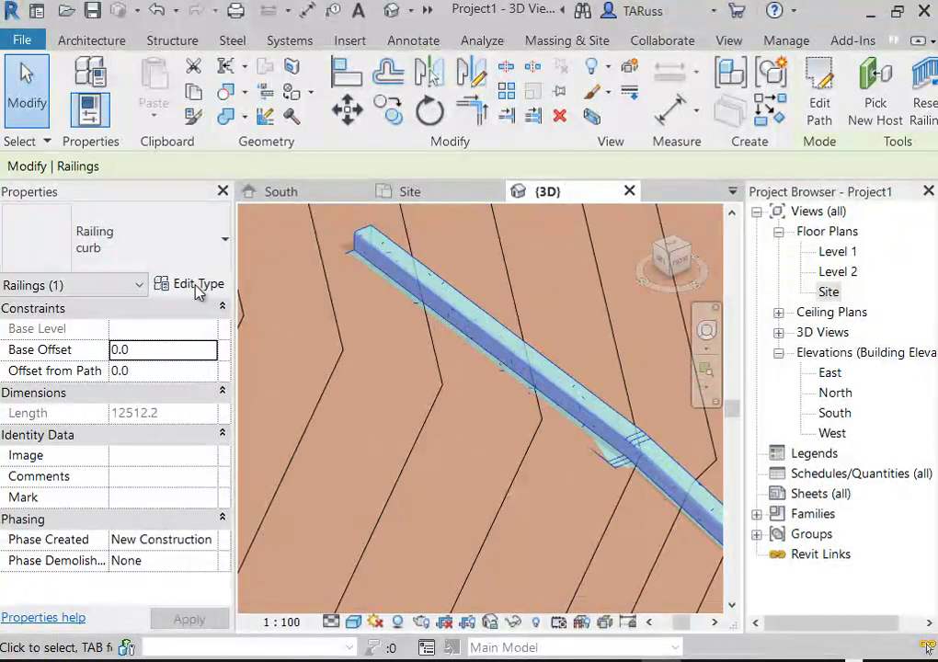
click(199, 285)
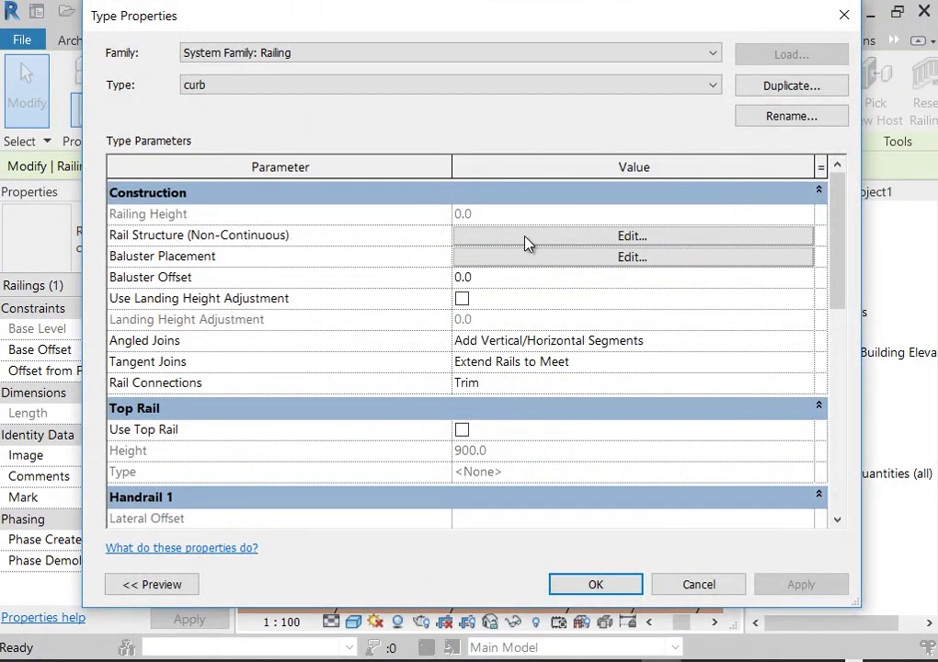
click(524, 242)
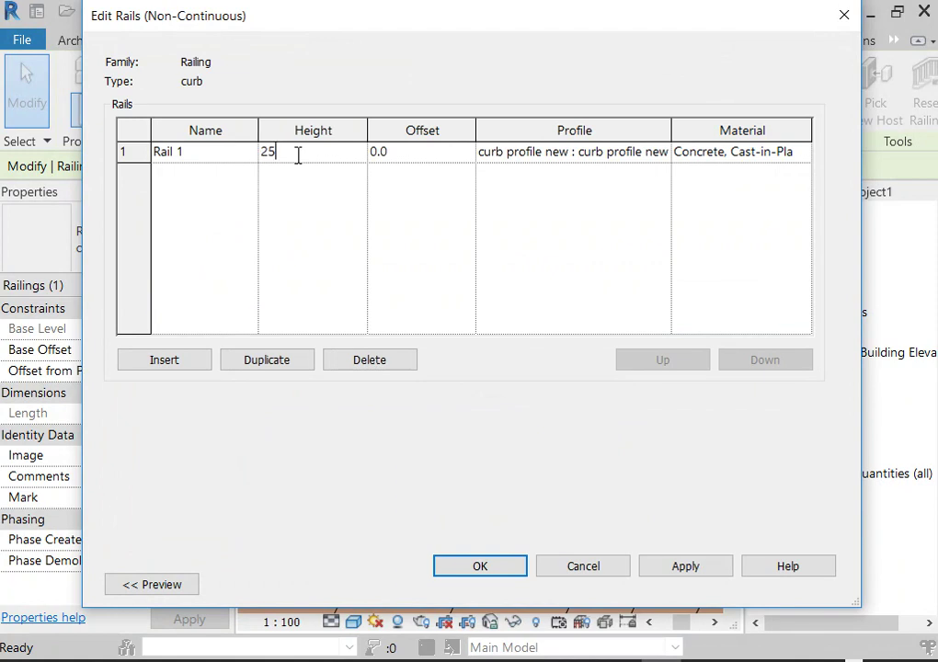
click(455, 569)
click(583, 591)
Examine both ends of the curved curb to check how its profile sits against the terrain.
shift+middle_drag(545, 517, 400, 505)
click(537, 352)
click(400, 505)
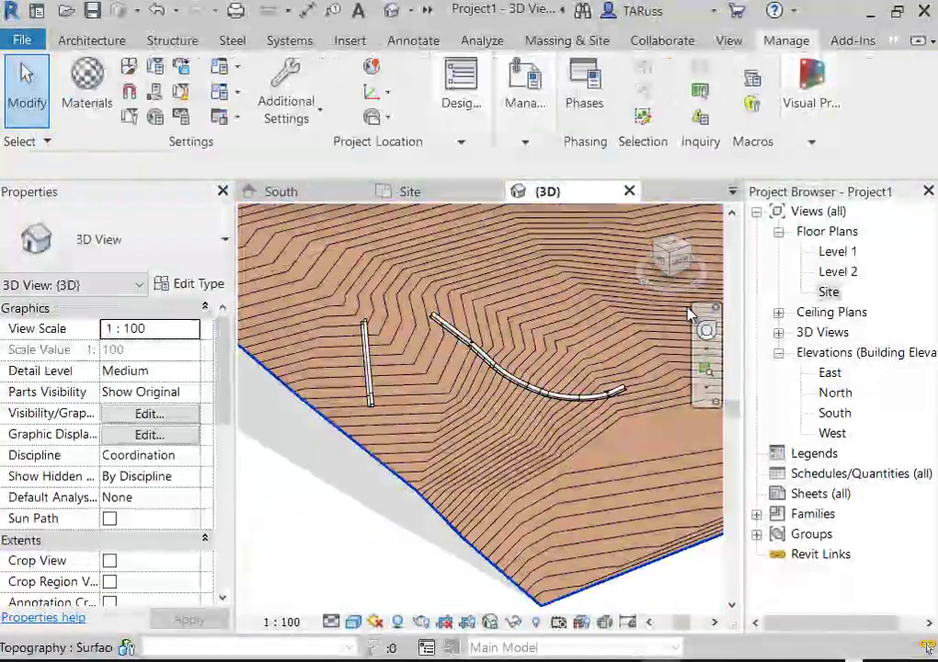
scroll(614, 398, up, 5)
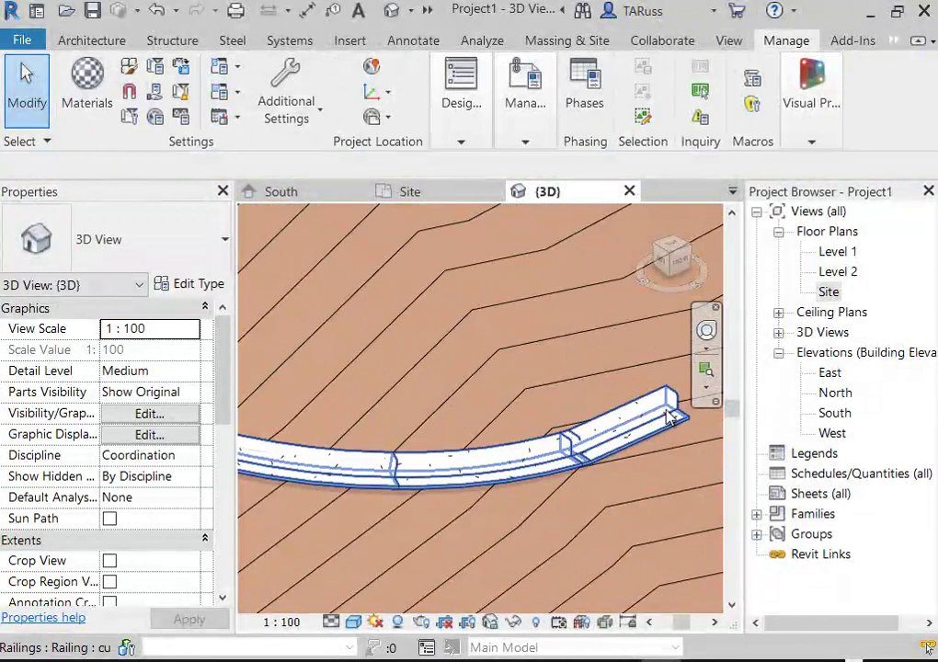
scroll(674, 409, up, 5)
scroll(678, 419, down, 3)
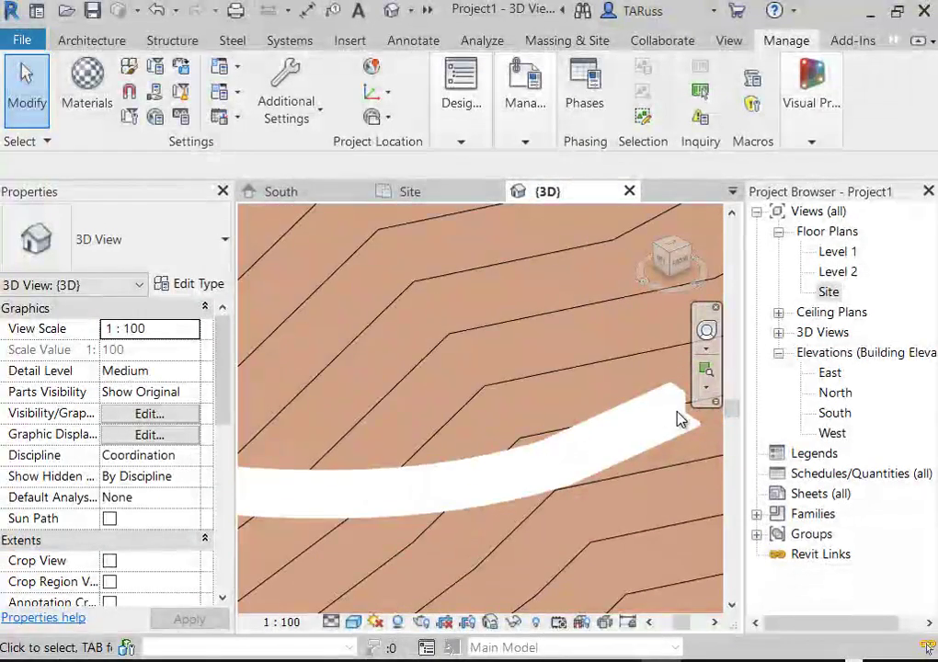
scroll(712, 433, up, 4)
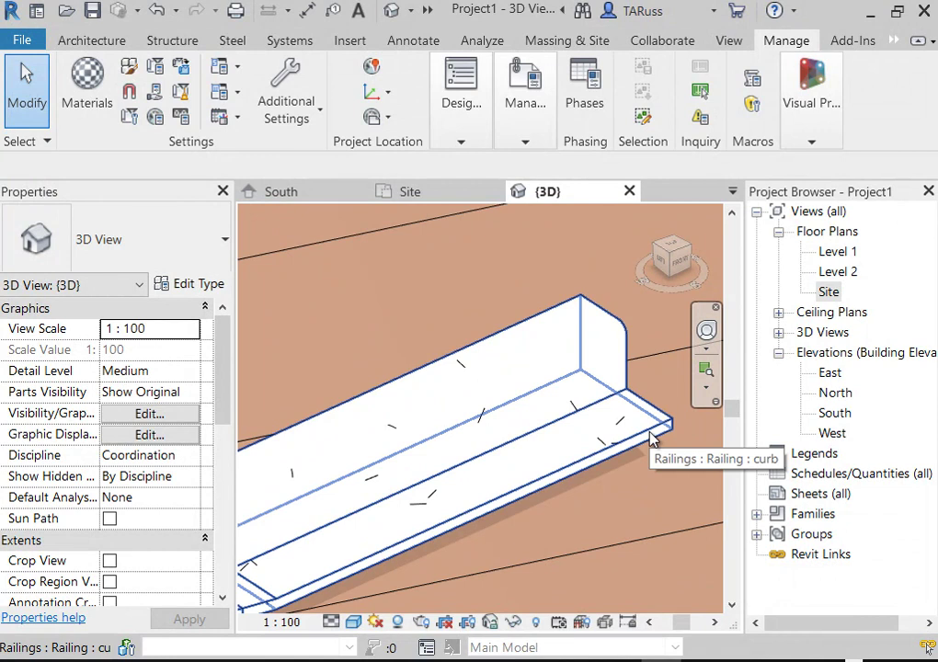
scroll(614, 368, down, 6)
scroll(324, 241, up, 4)
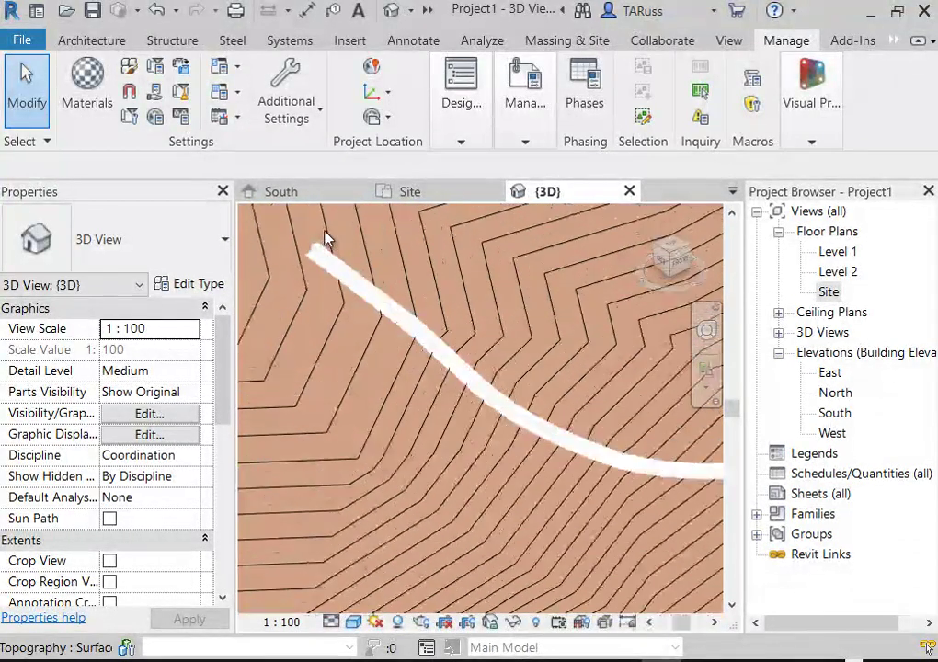
scroll(324, 241, up, 5)
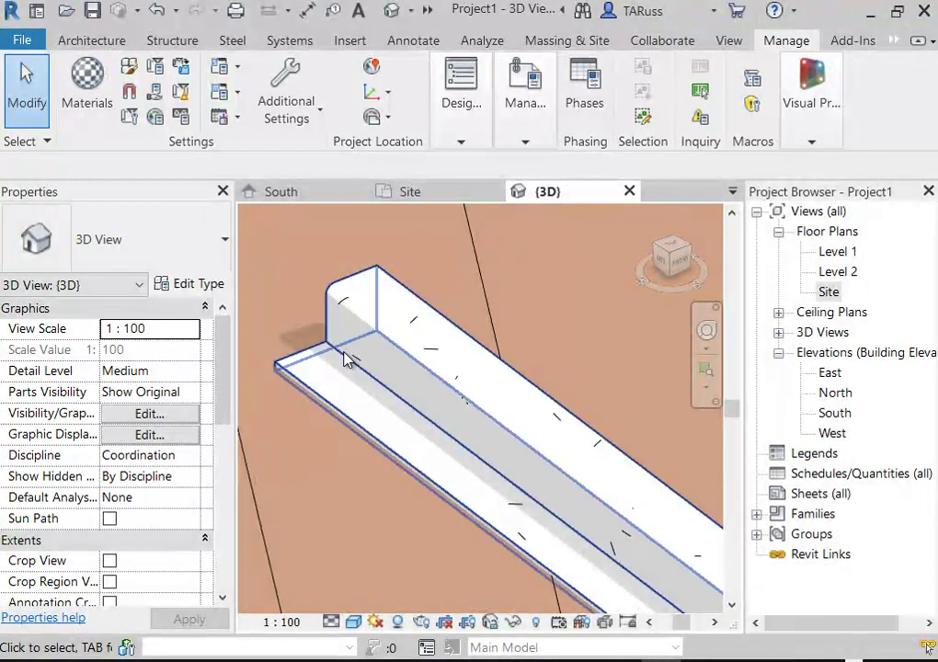
scroll(417, 318, down, 5)
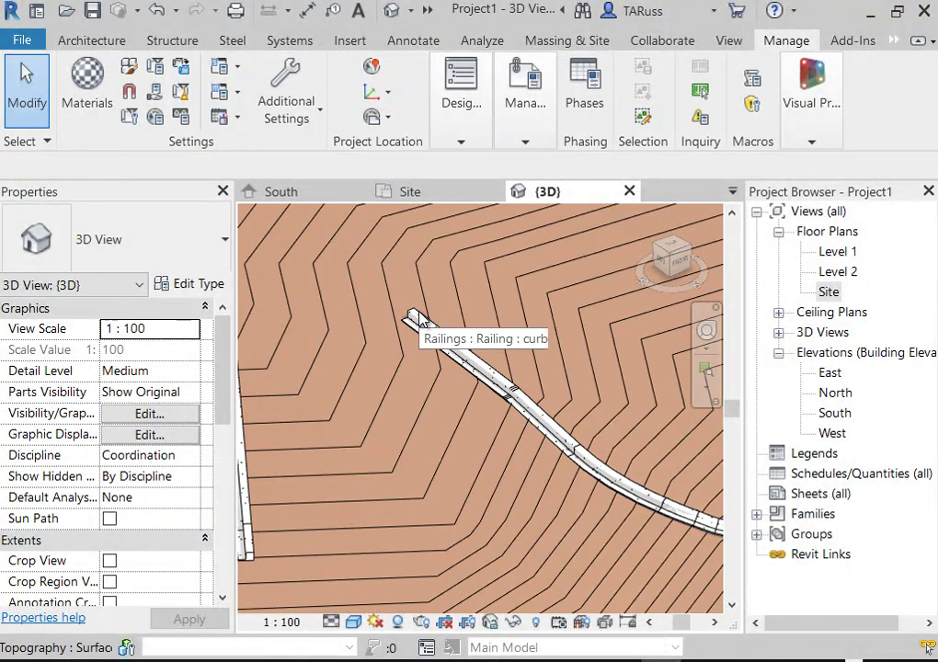
scroll(550, 414, down, 3)
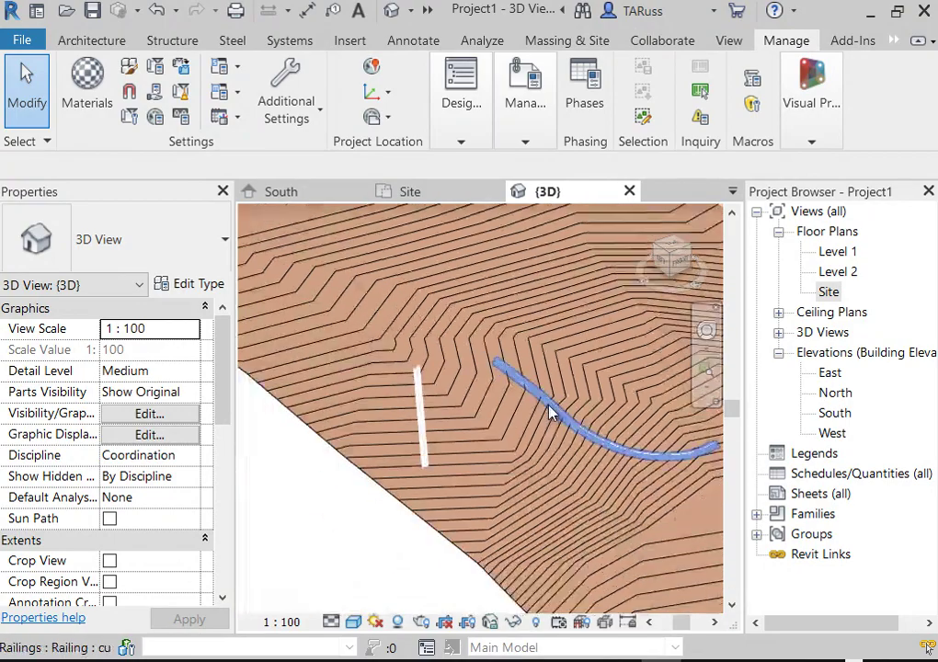
Open the Site floor plan at the flatter terrain below the curved curb.
scroll(550, 414, down, 2)
double_click(829, 292)
scroll(467, 386, down, 6)
scroll(345, 509, up, 5)
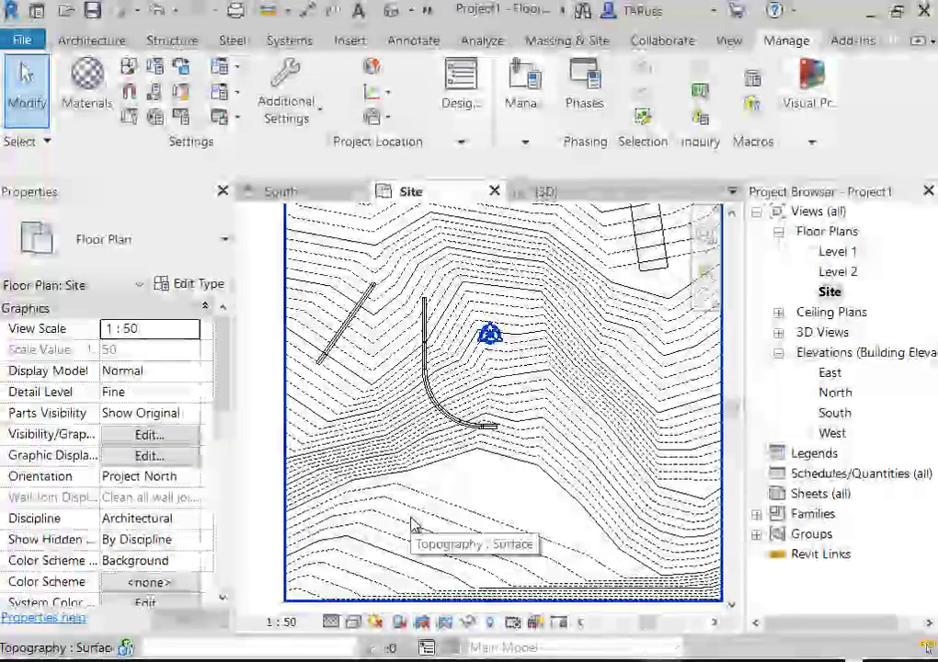
scroll(346, 524, up, 1)
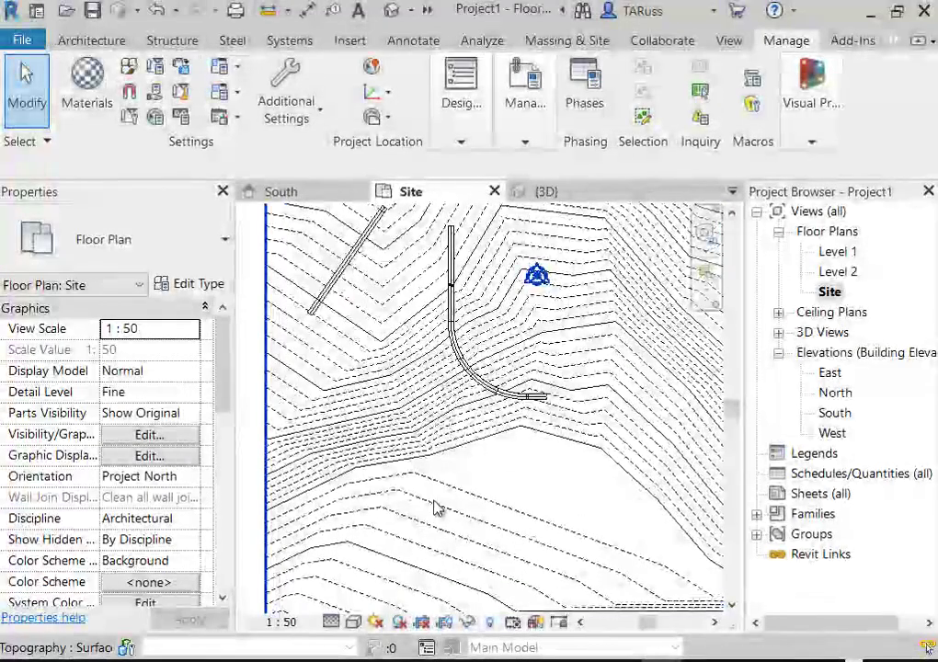
middle_drag(437, 505, 438, 431)
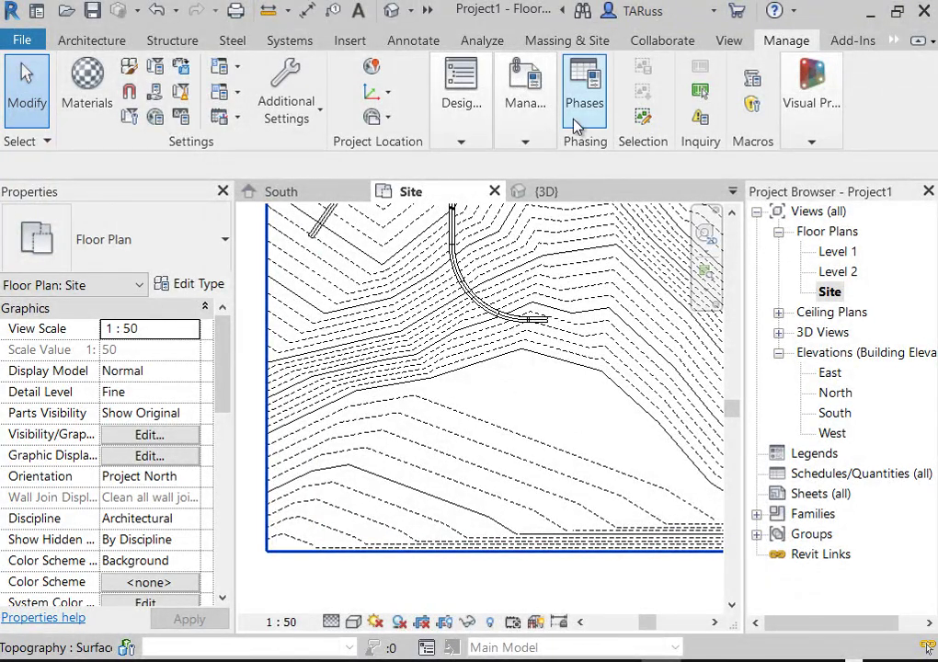
Start splitting the toposurface and sketch a rectangular boundary about 11857 by 8216 mm below the curved curb.
click(567, 40)
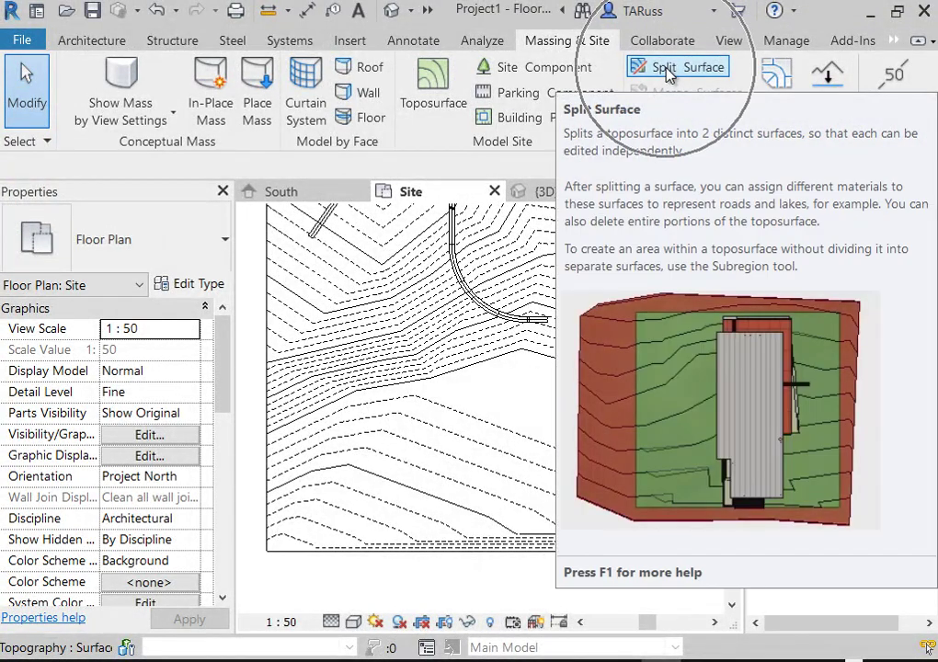
click(669, 75)
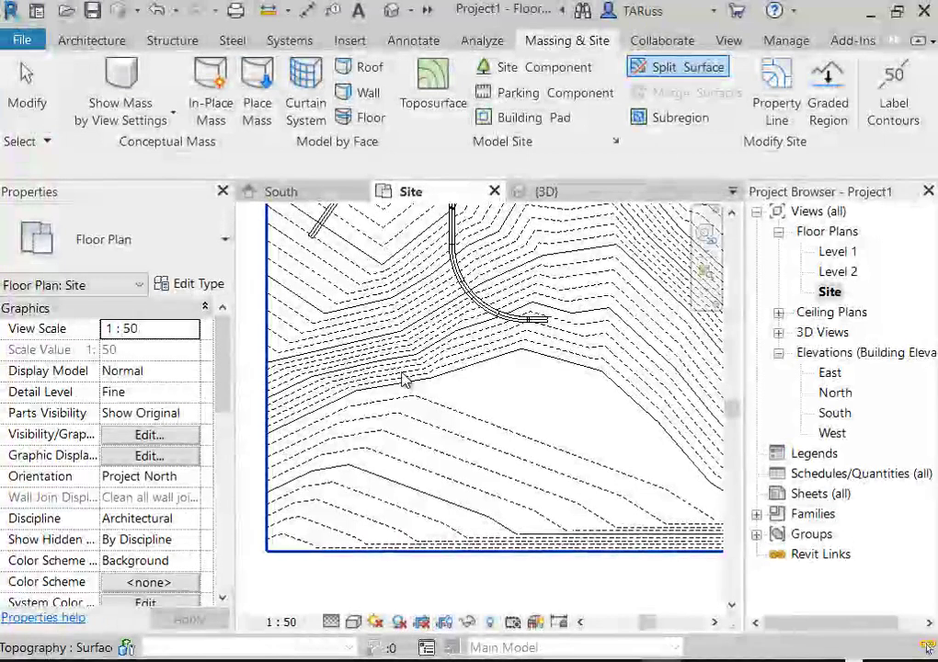
click(404, 386)
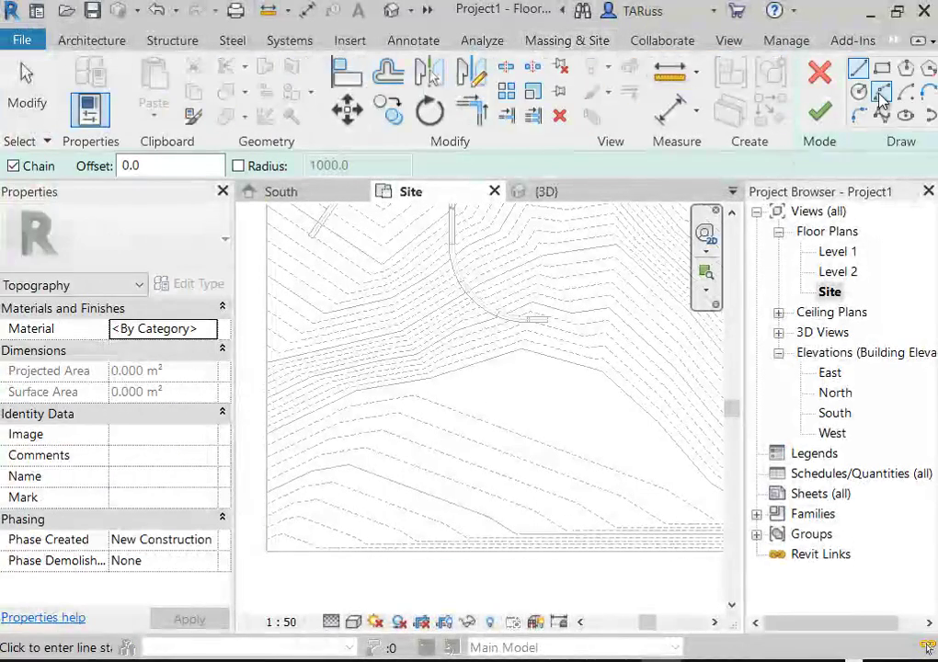
click(883, 70)
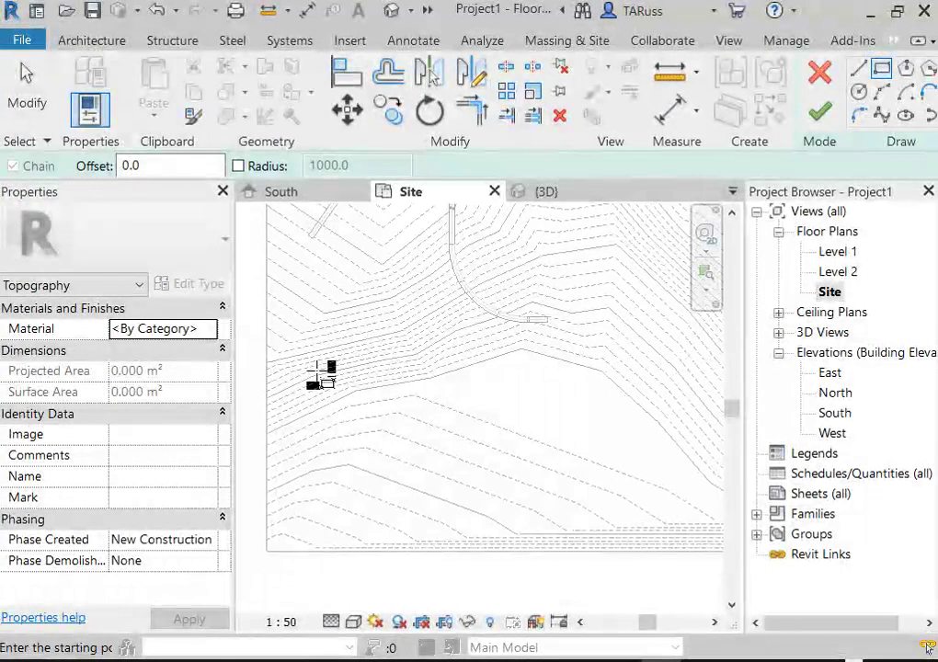
click(311, 366)
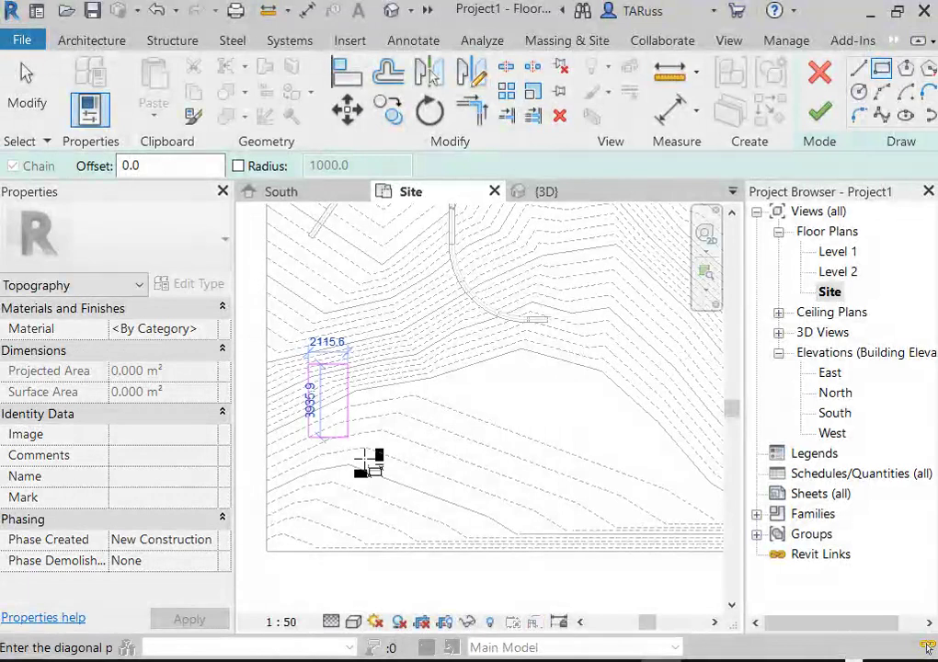
click(530, 516)
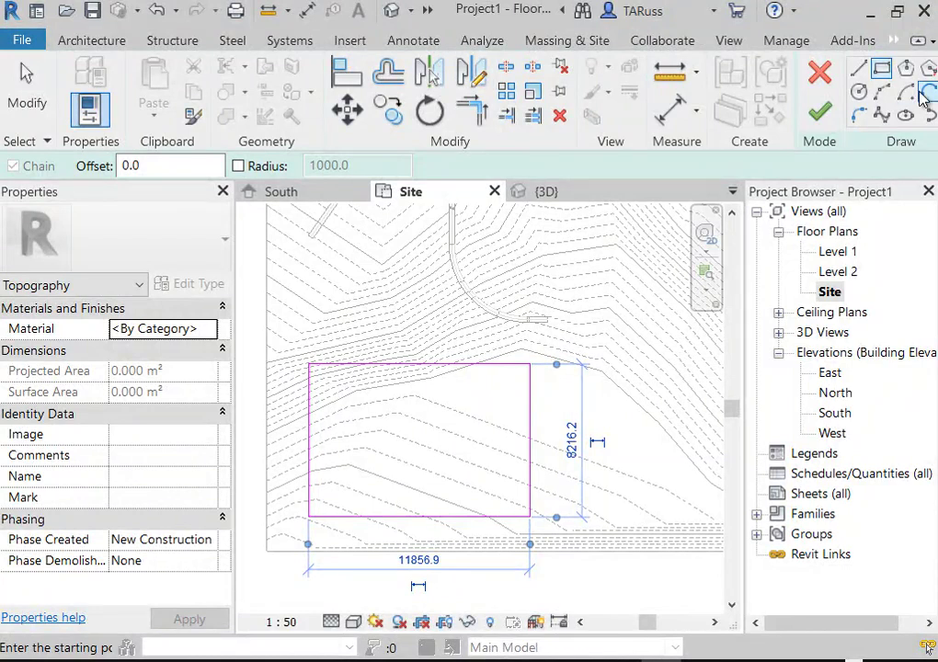
Fillet the rectangle's two lower corners, the right one at a radius of about 1445 mm and the left one about 1784 mm.
click(860, 118)
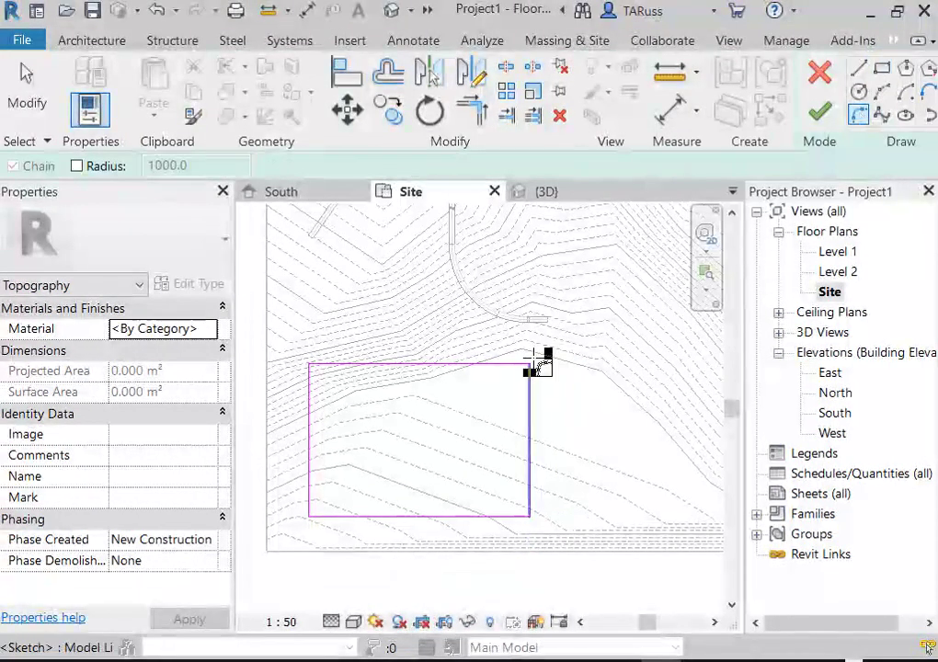
scroll(529, 373, up, 4)
scroll(507, 373, down, 3)
middle_drag(502, 319, 561, 341)
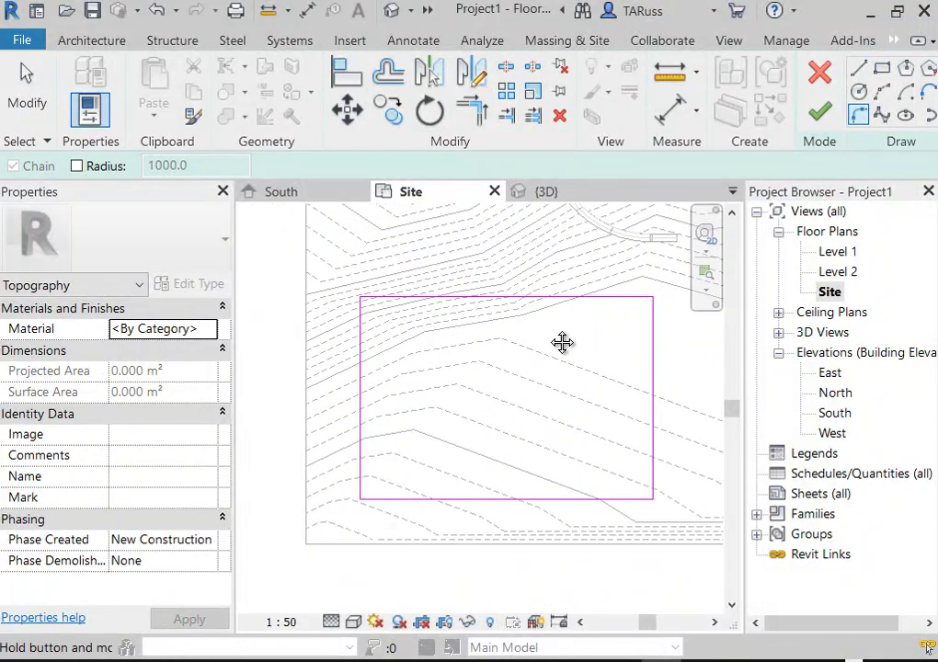
scroll(555, 436, down, 1)
click(558, 453)
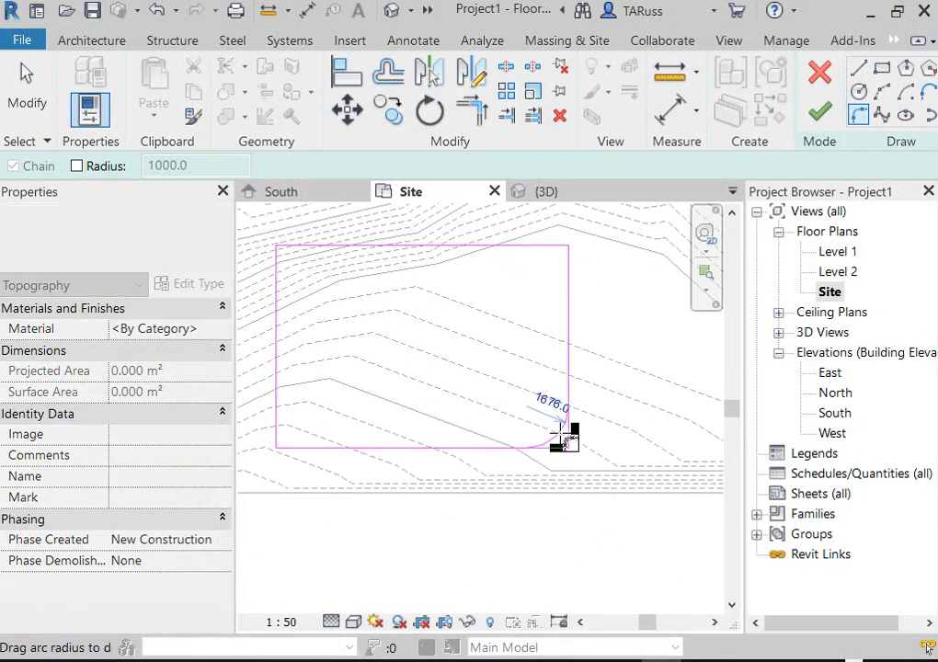
click(566, 434)
click(288, 447)
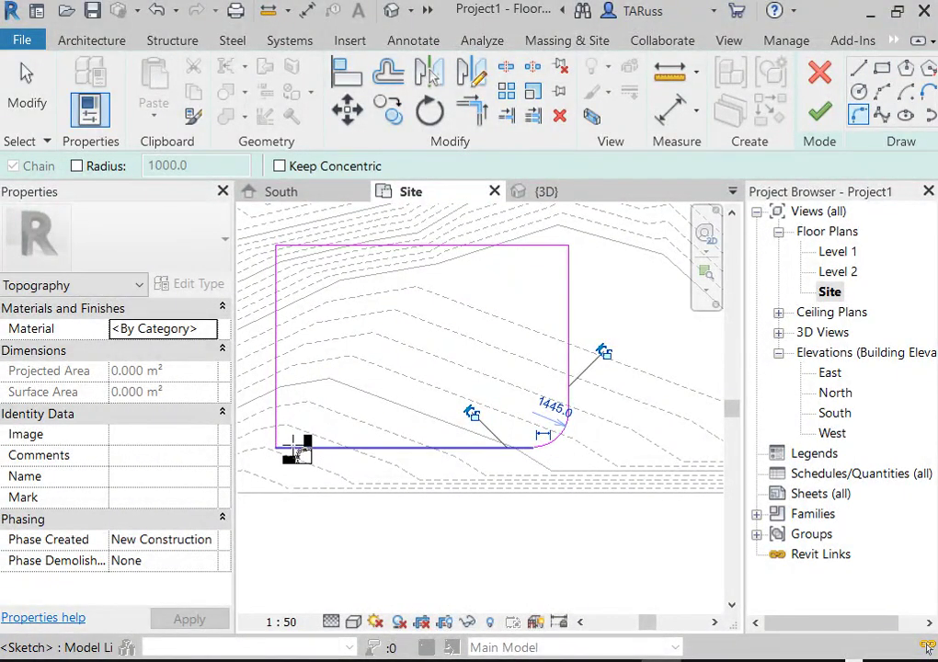
click(292, 441)
click(308, 428)
scroll(498, 390, down, 2)
middle_drag(498, 390, 512, 427)
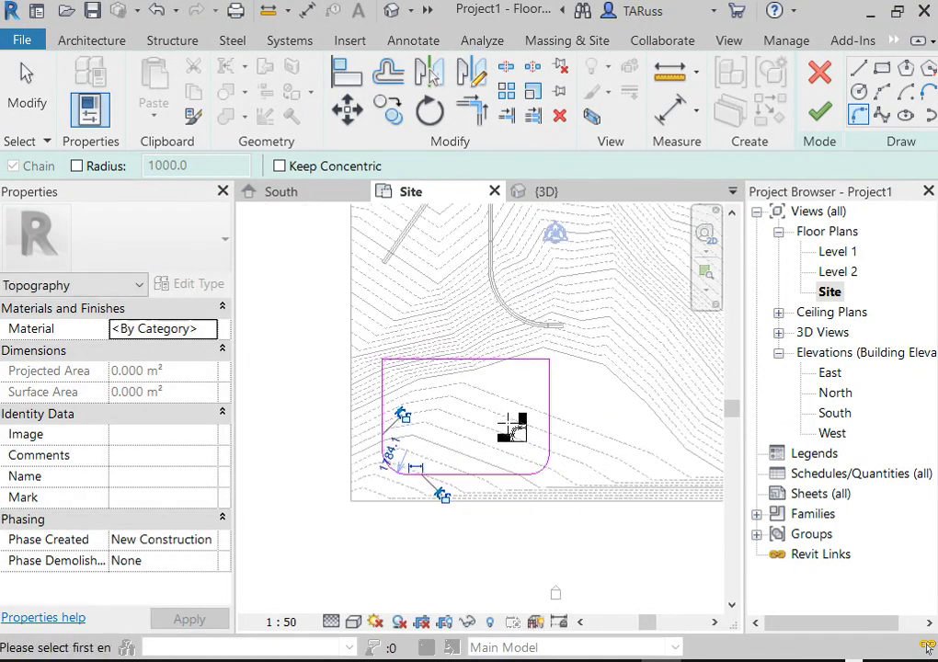
Finish the surface split and open the default 3D view at the new topography piece.
scroll(512, 428, up, 1)
click(822, 114)
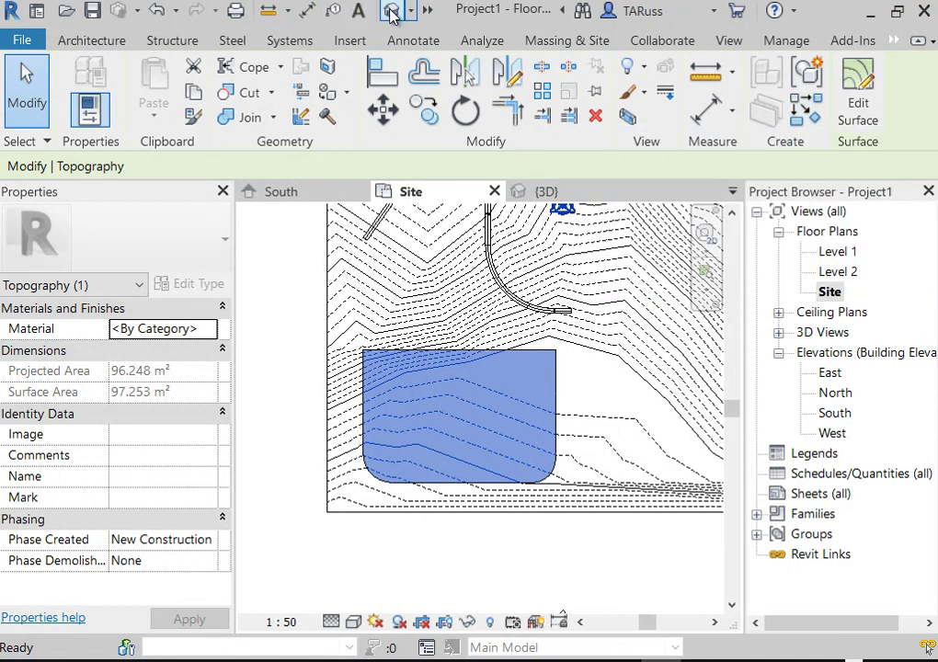
click(391, 13)
scroll(414, 368, down, 5)
scroll(537, 489, up, 4)
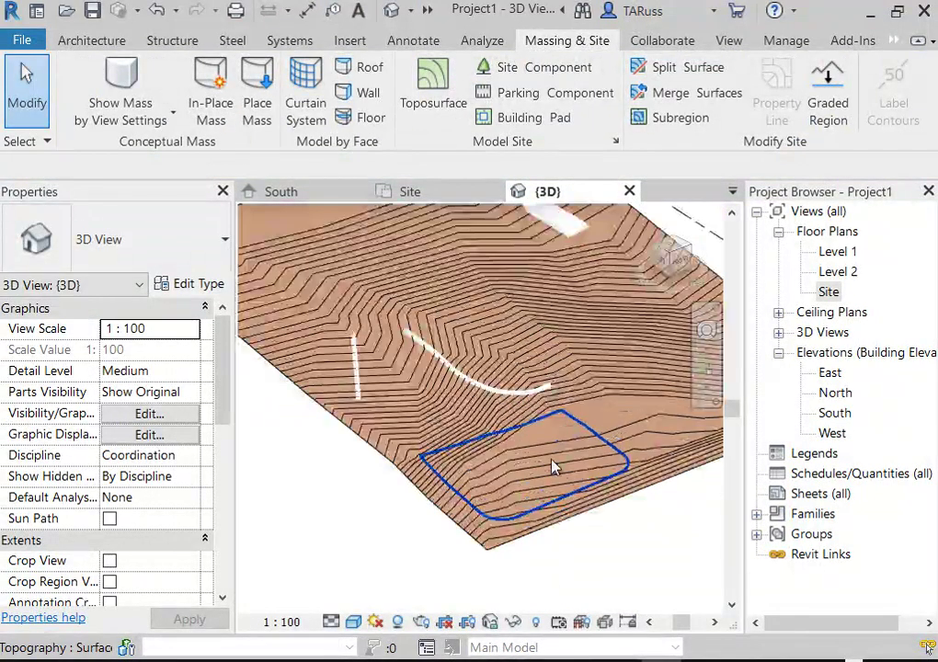
Select the split-off piece and the surrounding terrain in turn to check that they are separate toposurfaces.
click(589, 467)
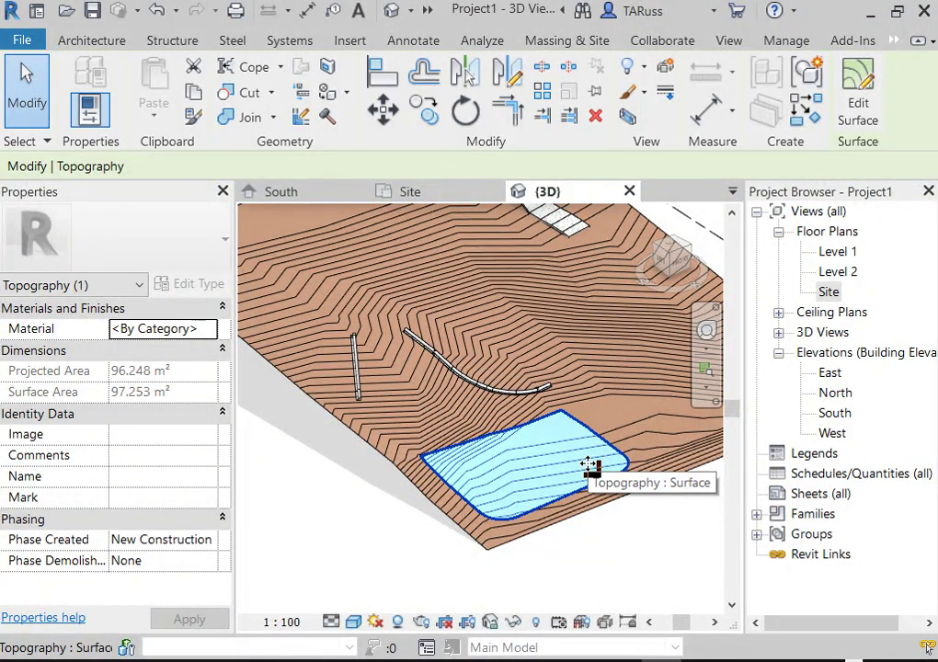
click(676, 472)
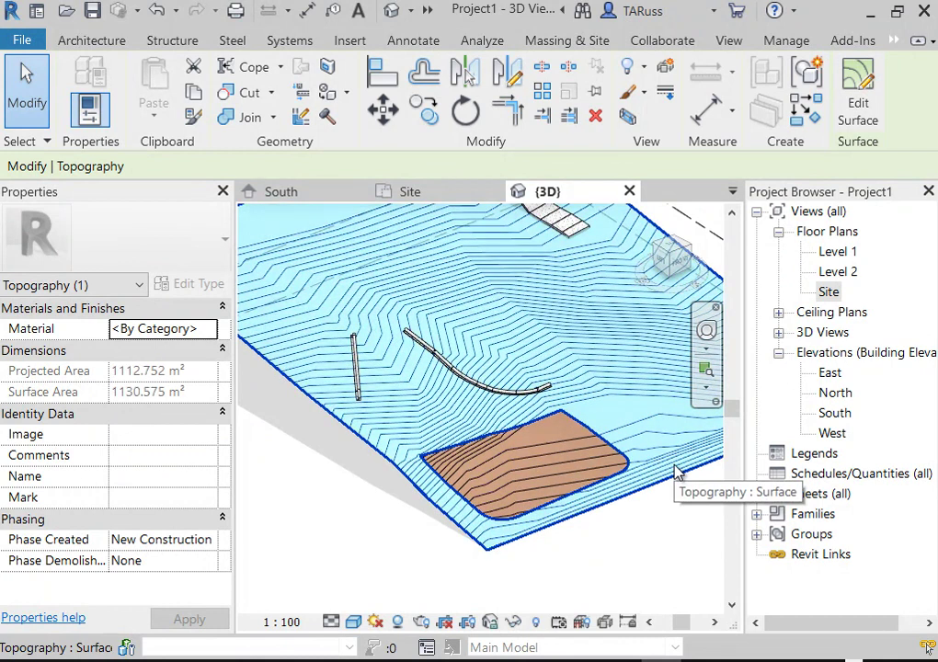
middle_drag(582, 474, 464, 386)
scroll(472, 386, up, 2)
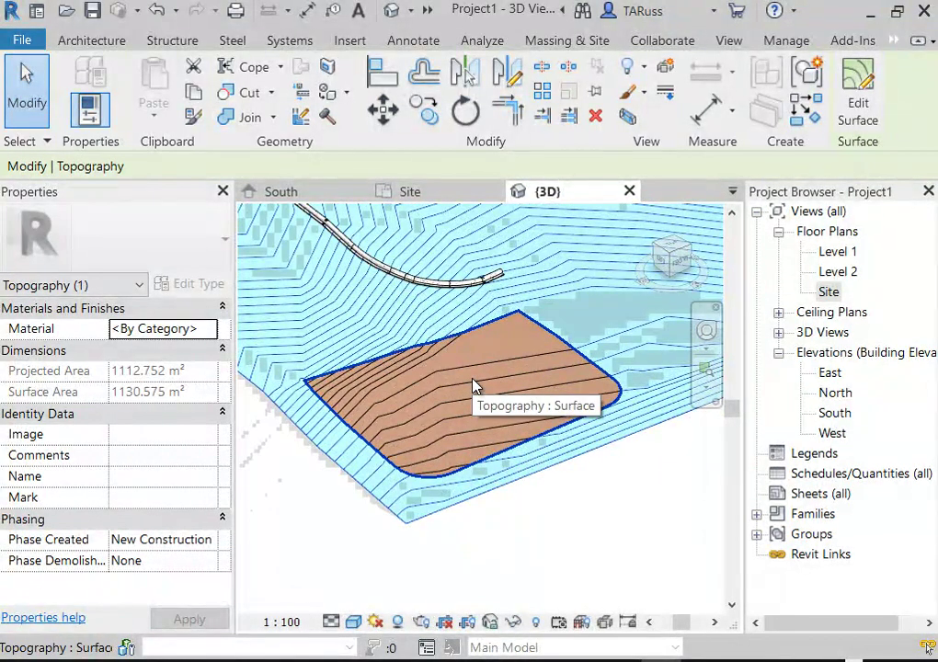
click(614, 489)
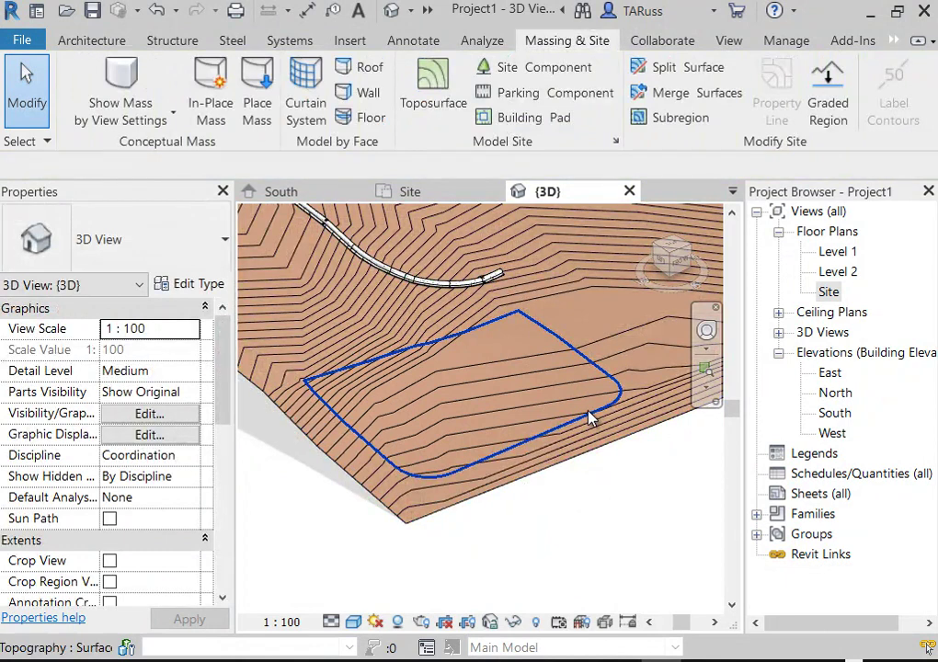
Edit the split-off toposurface and set the elevation of all its points to 1000.
click(592, 419)
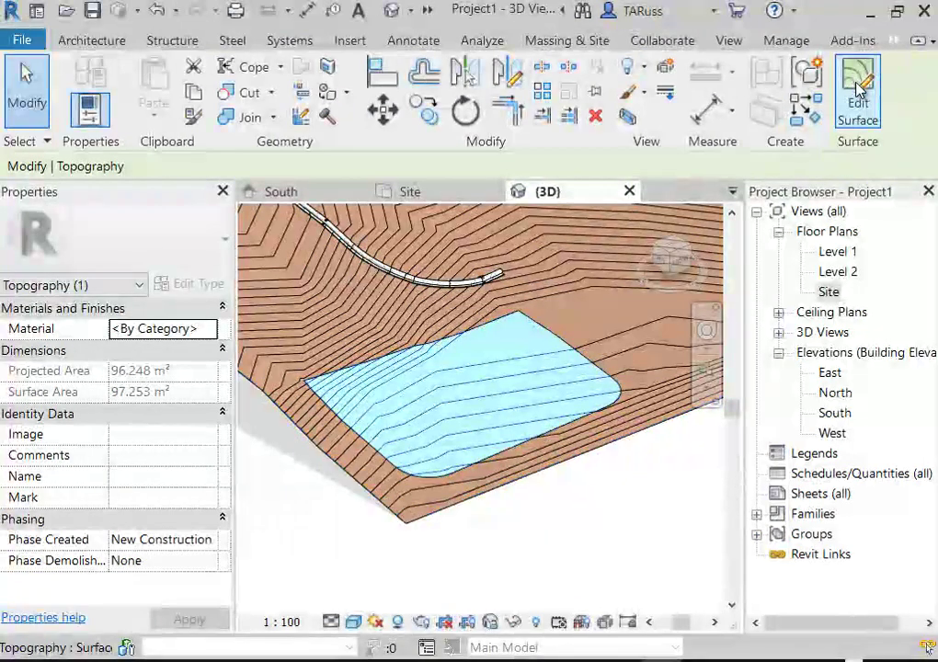
click(859, 89)
scroll(438, 383, up, 2)
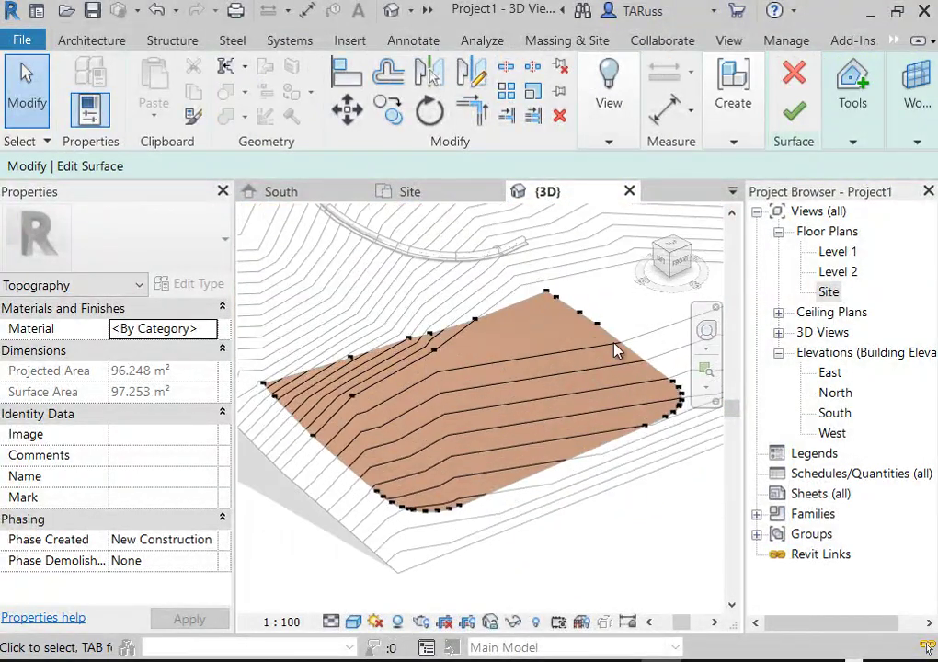
scroll(502, 395, down, 2)
shift+middle_drag(324, 319, 324, 315)
drag(318, 310, 288, 446)
drag(304, 291, 658, 526)
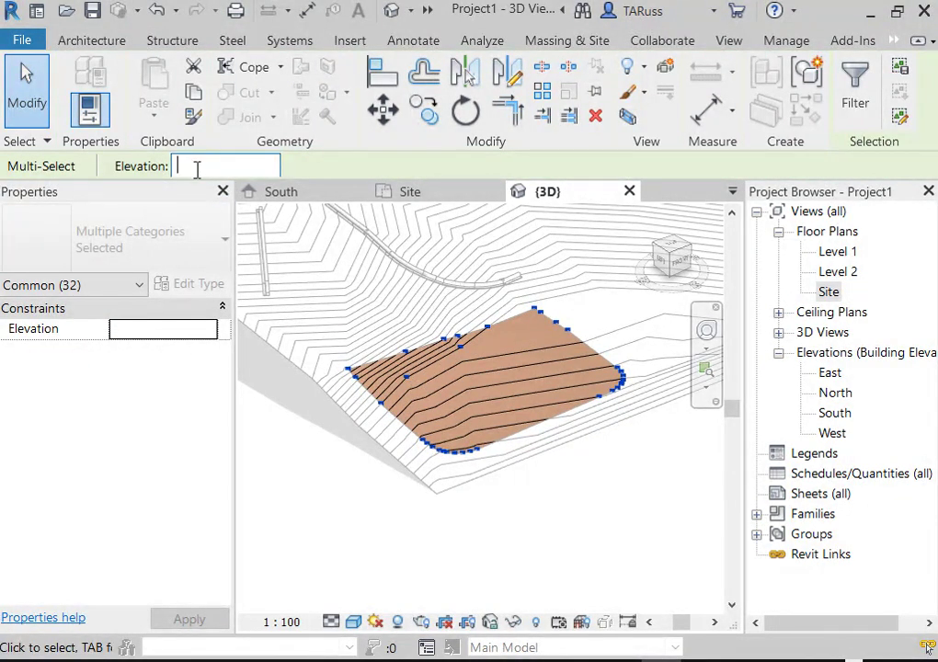
click(196, 165)
text(1000)
key(Return)
shift+middle_drag(549, 315, 608, 429)
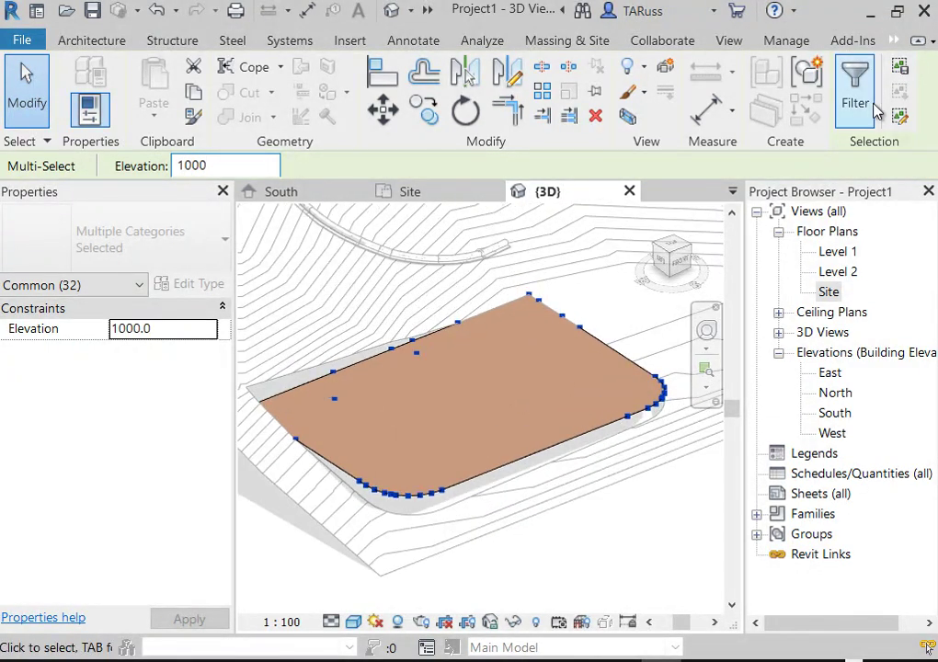
Widen the program window to reach the surface editing tools, finish the surface edit and maximize the window again.
click(895, 41)
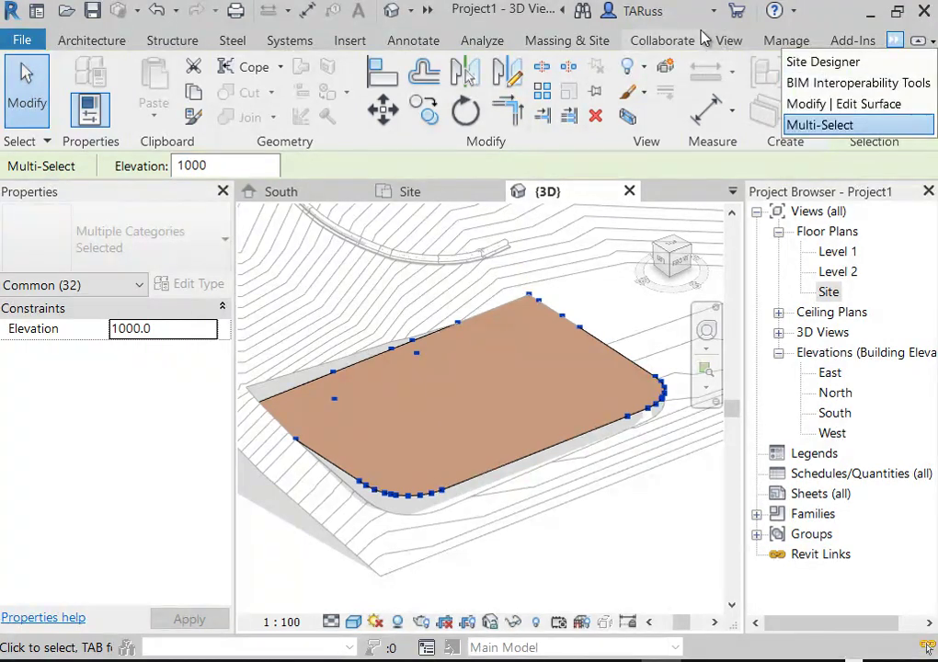
click(686, 209)
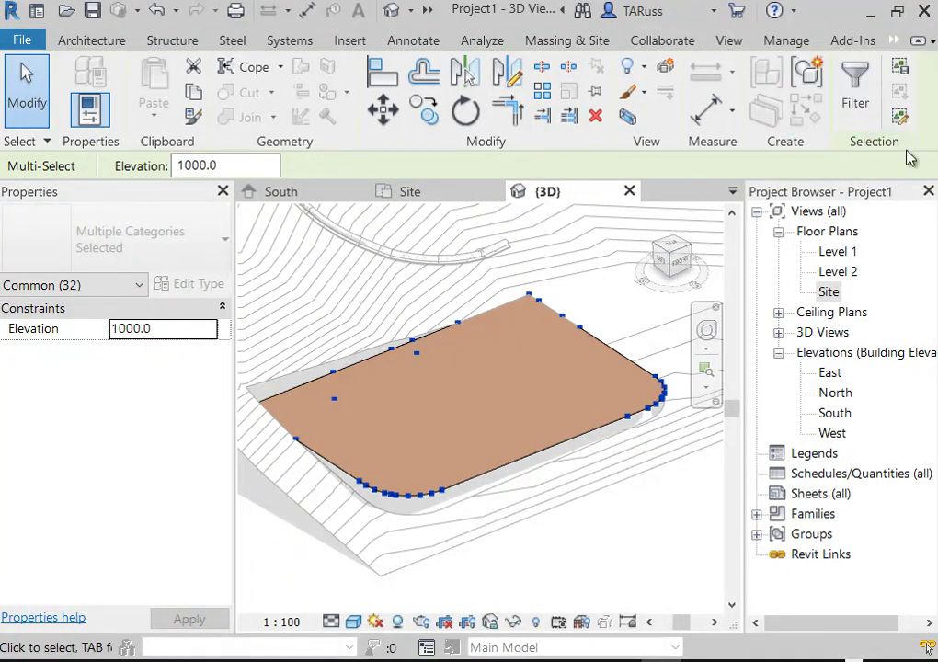
double_click(482, 17)
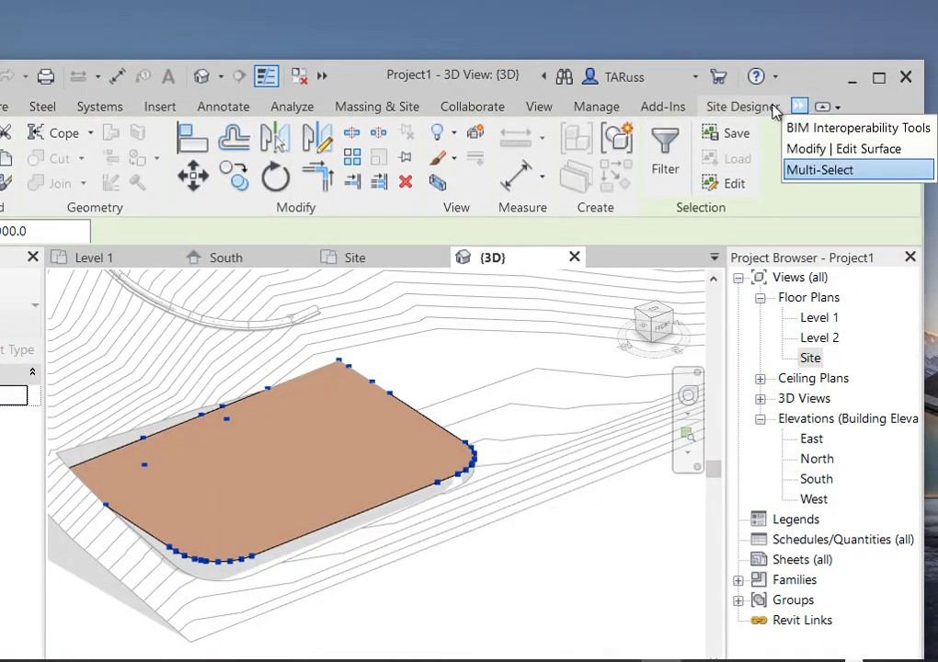
click(413, 65)
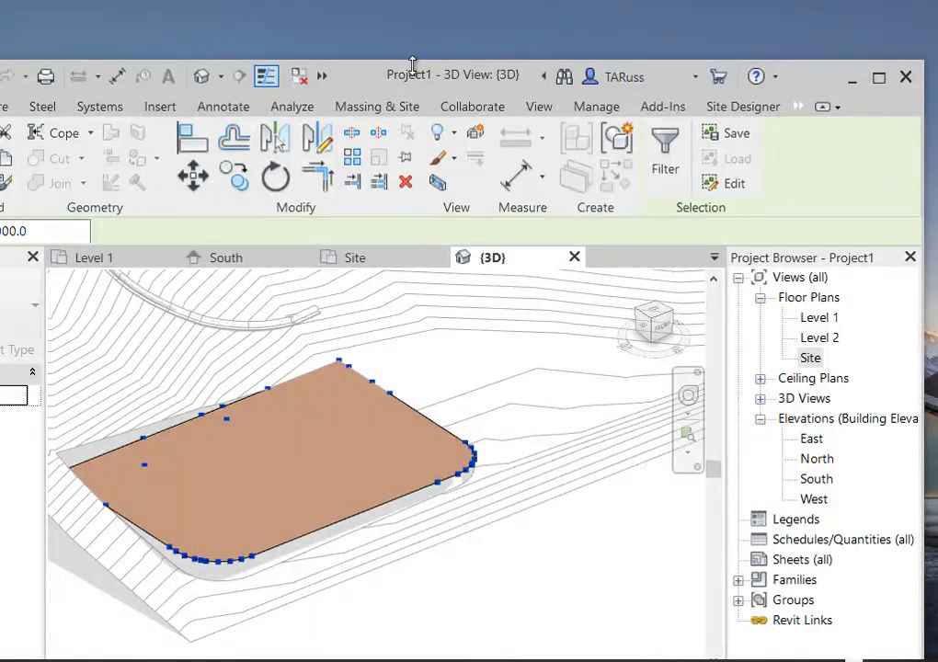
drag(413, 64, 206, 58)
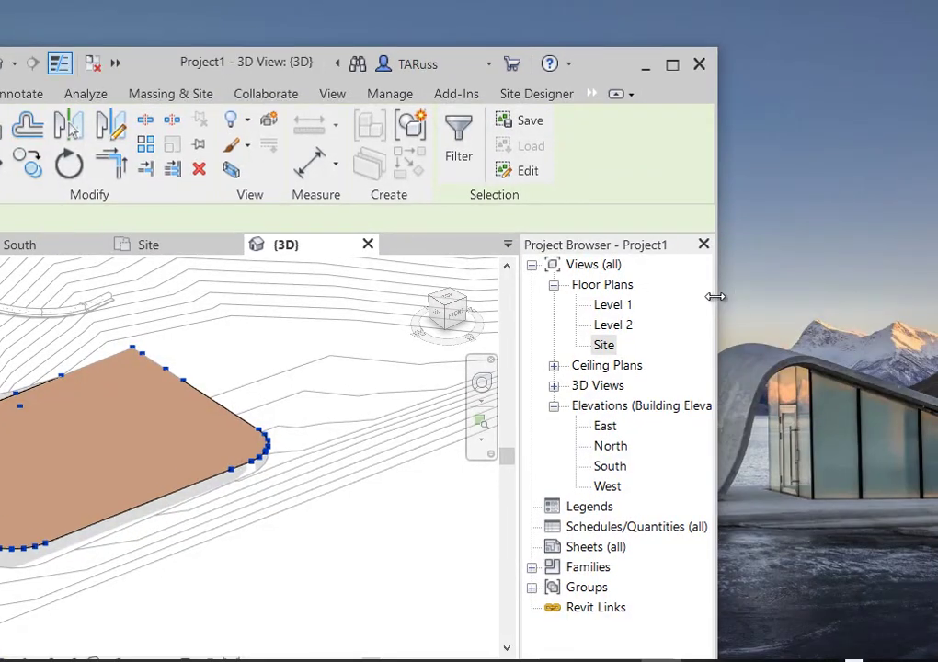
drag(716, 295, 867, 289)
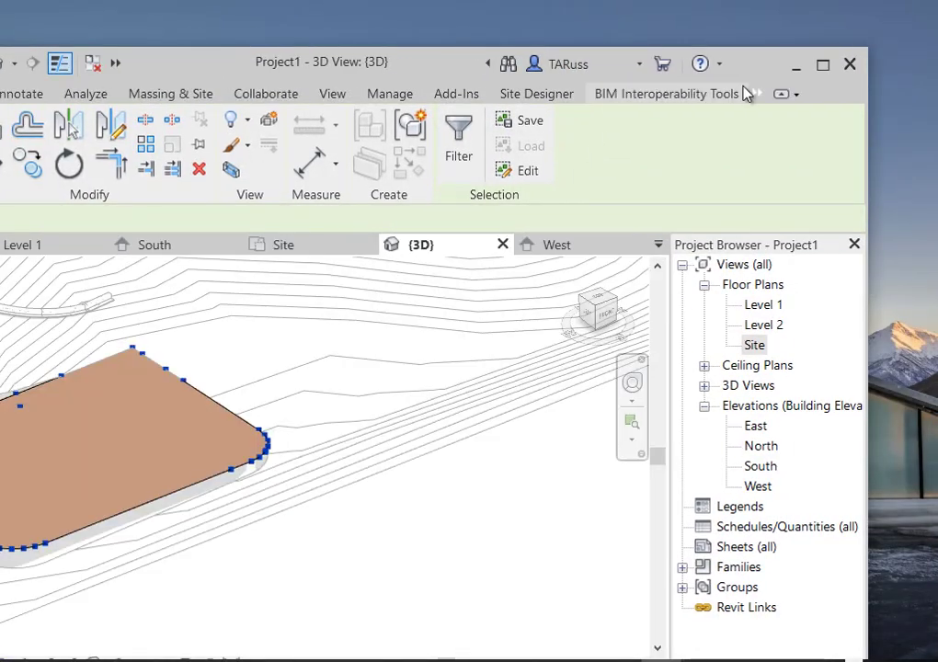
click(758, 94)
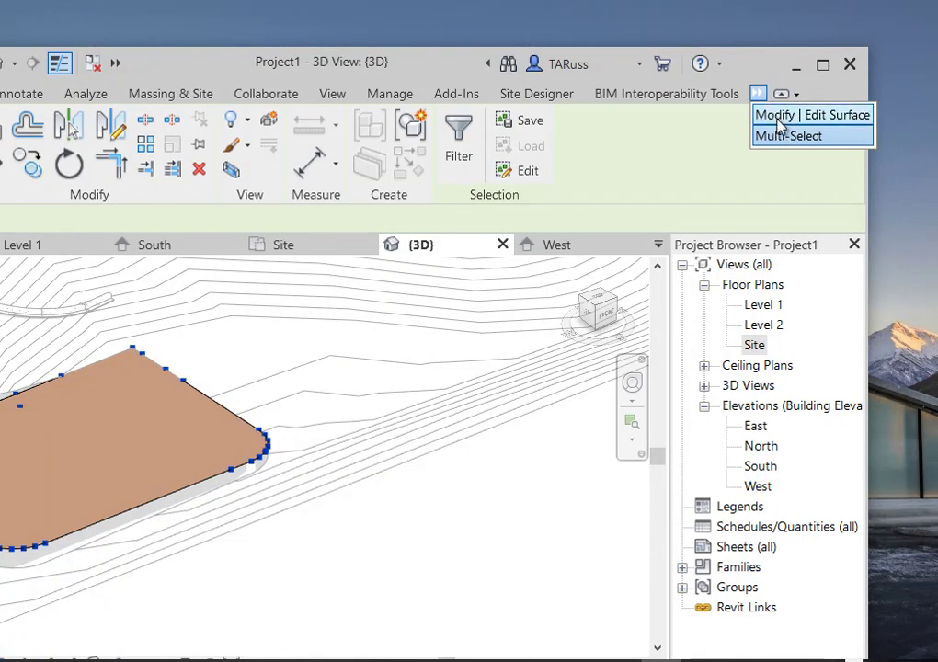
click(778, 116)
click(464, 165)
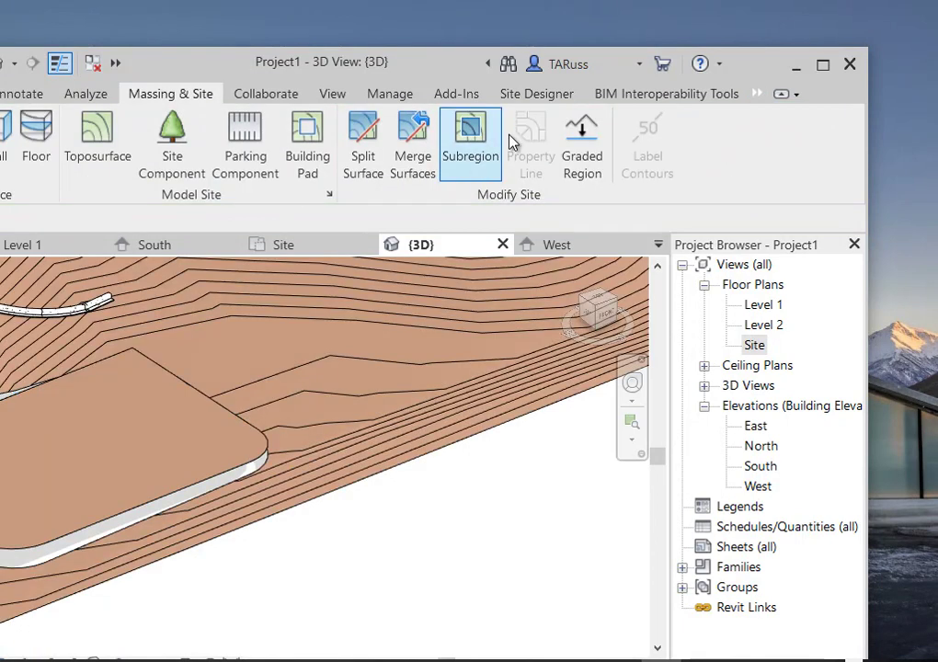
click(823, 65)
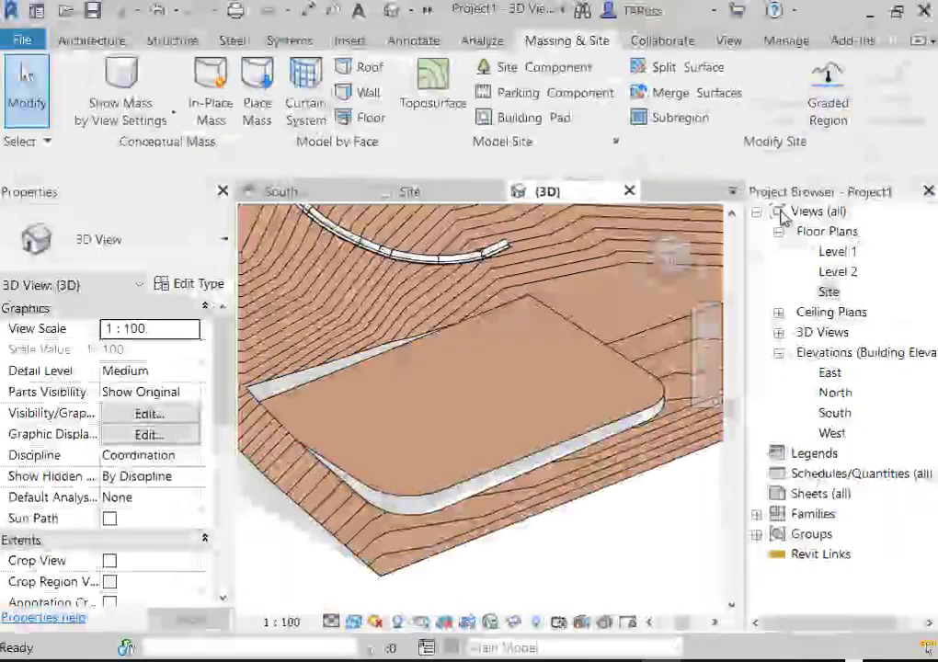
Examine the gaps between the flattened piece and the surrounding sloped terrain in the 3D view.
shift+middle_drag(429, 434, 499, 511)
scroll(384, 451, up, 2)
scroll(444, 436, down, 2)
scroll(467, 530, up, 2)
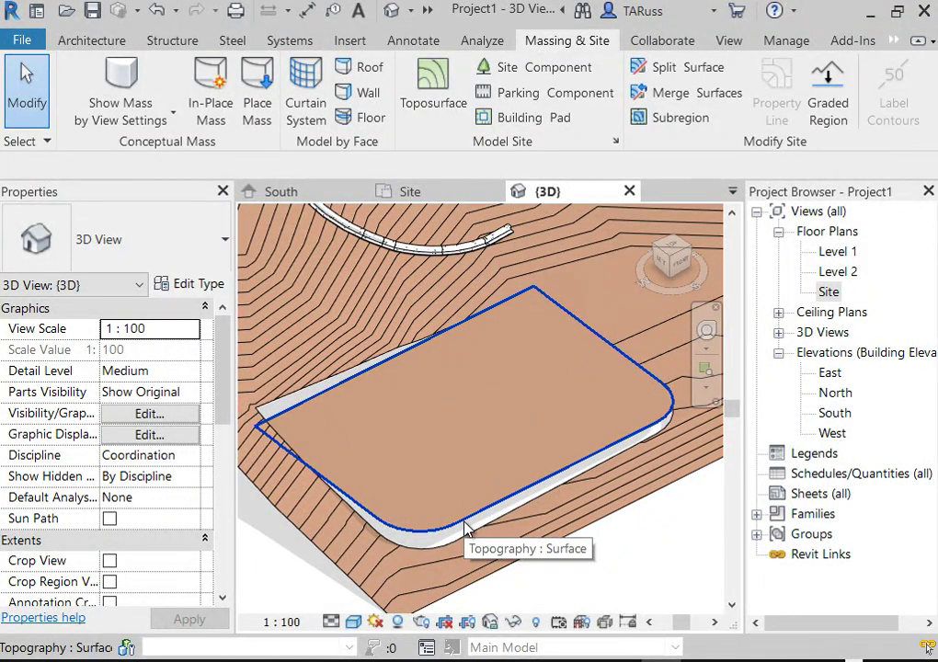
scroll(464, 538, up, 3)
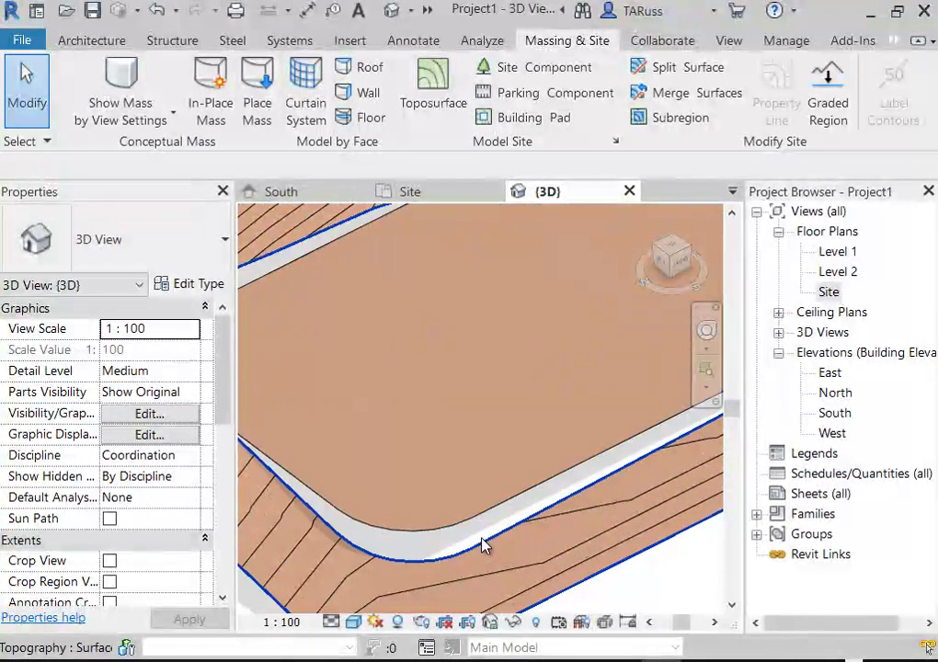
scroll(463, 543, down, 3)
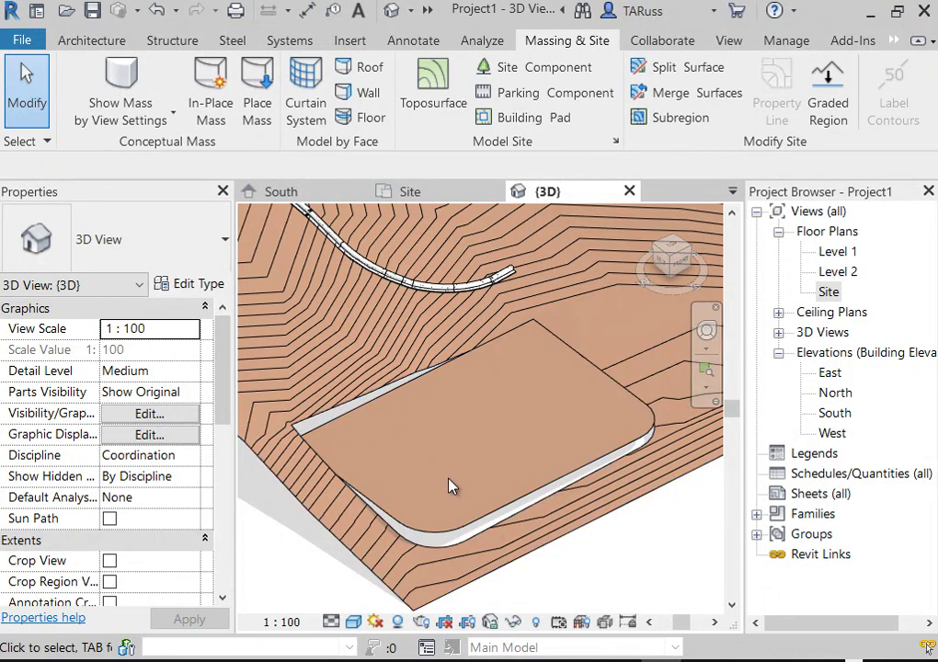
scroll(357, 419, down, 2)
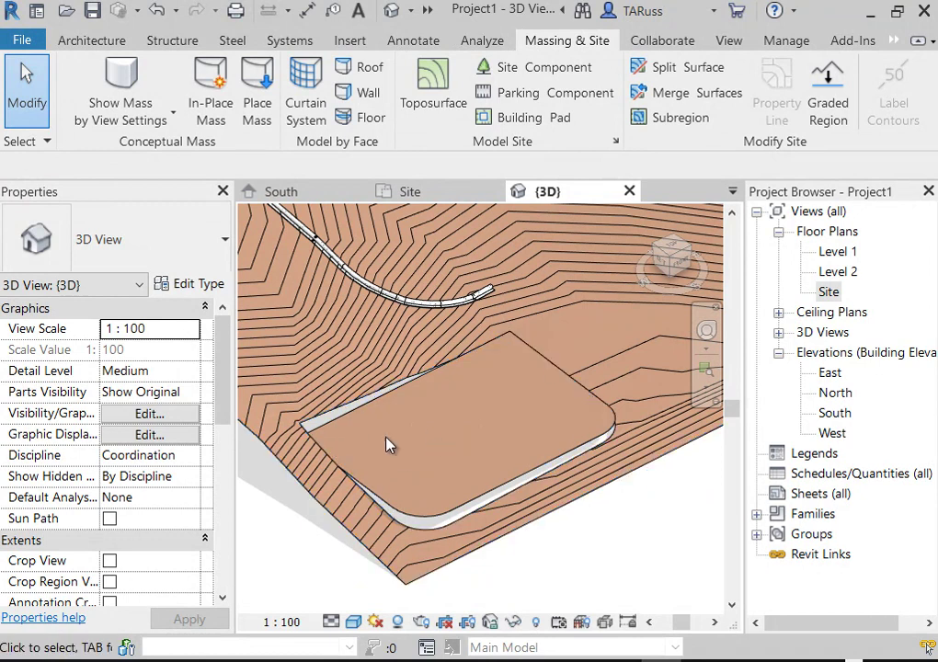
click(320, 419)
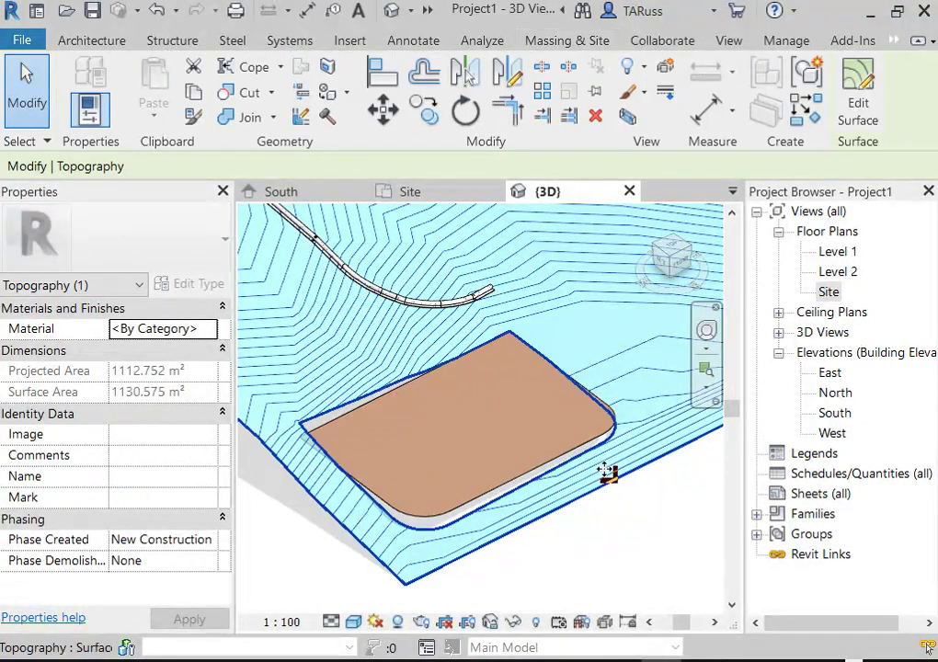
click(630, 520)
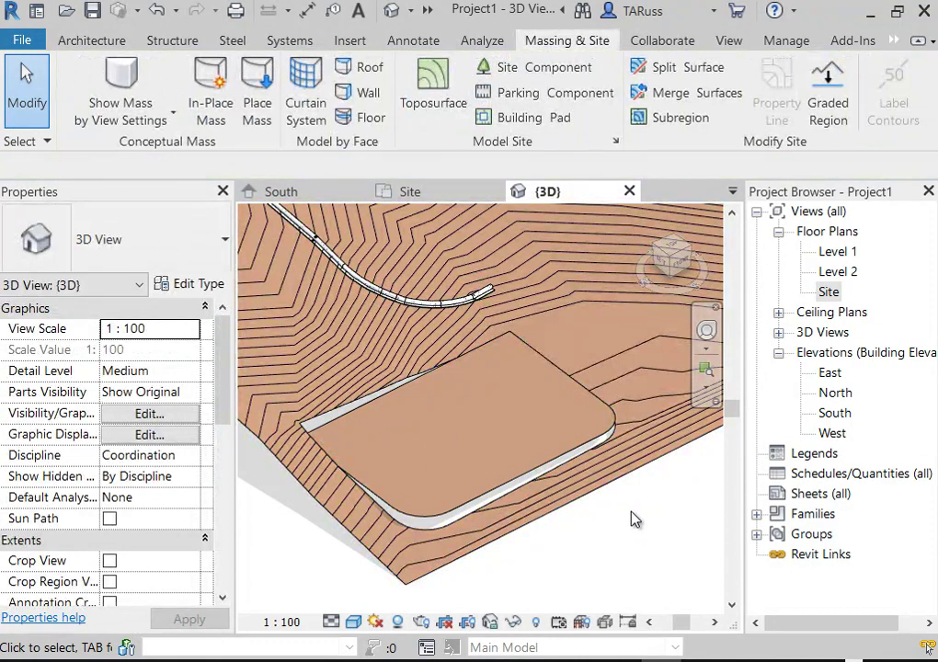
Open the Site floor plan and start placing a Generic - 200mm basic wall around the flattened piece.
double_click(829, 292)
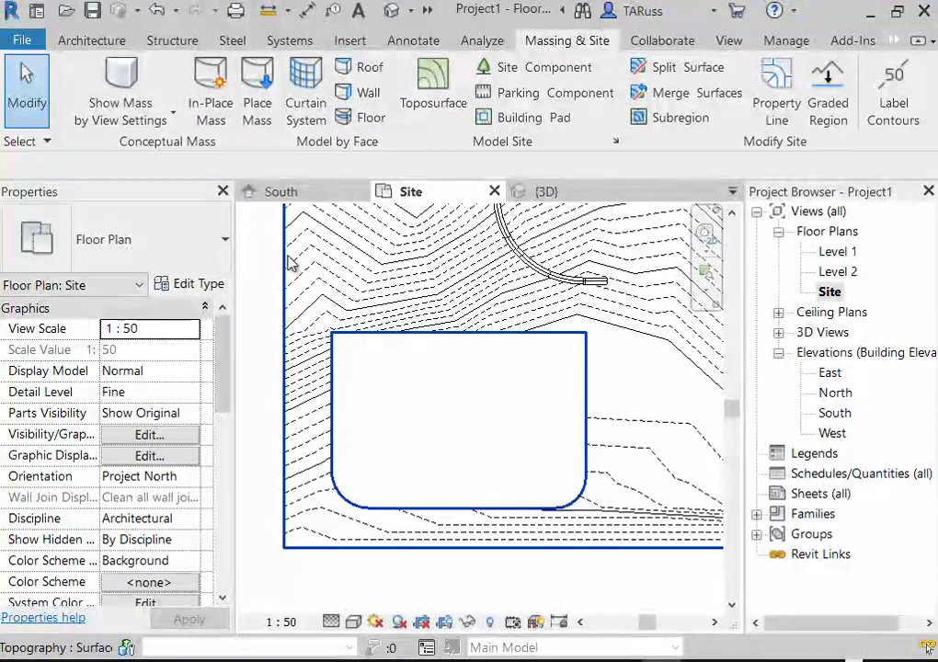
click(88, 44)
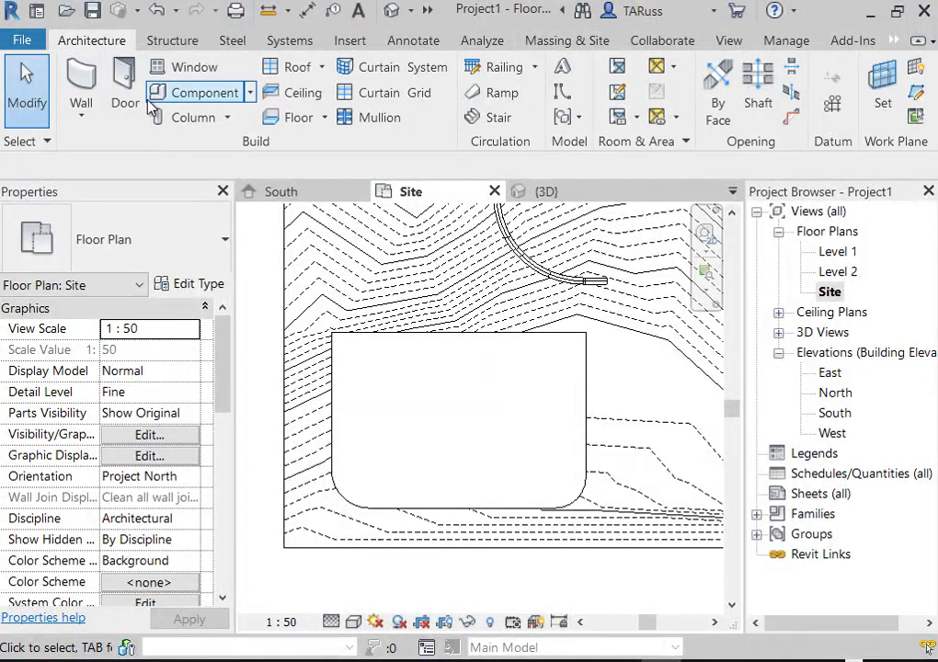
click(72, 74)
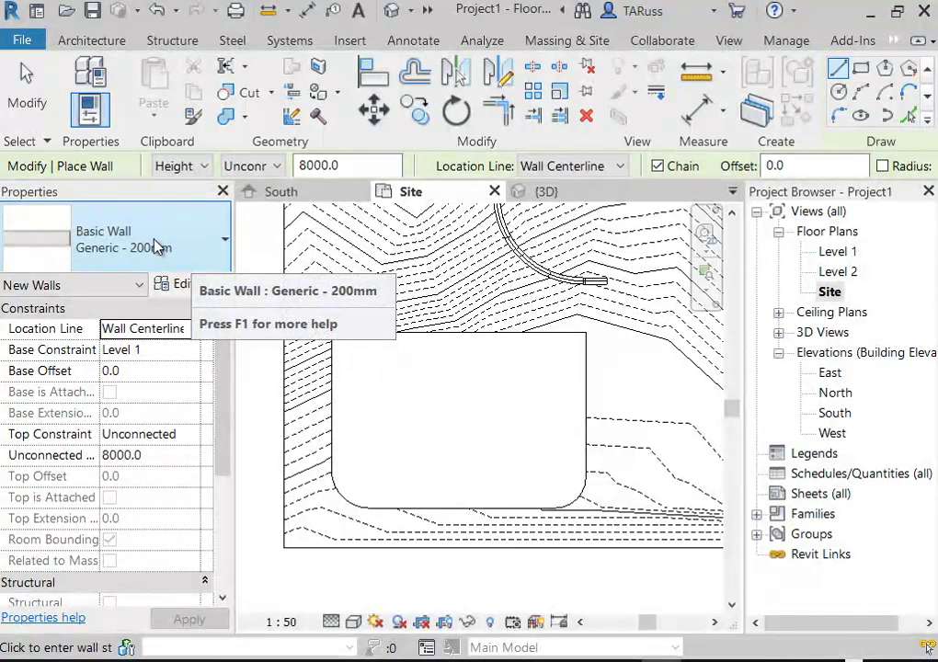
scroll(469, 505, up, 1)
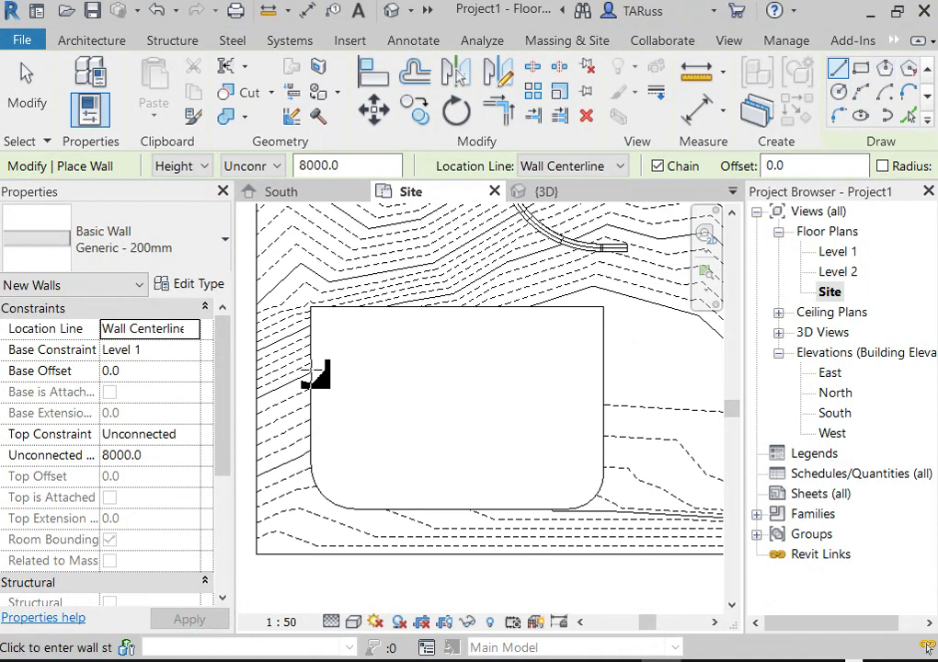
click(926, 101)
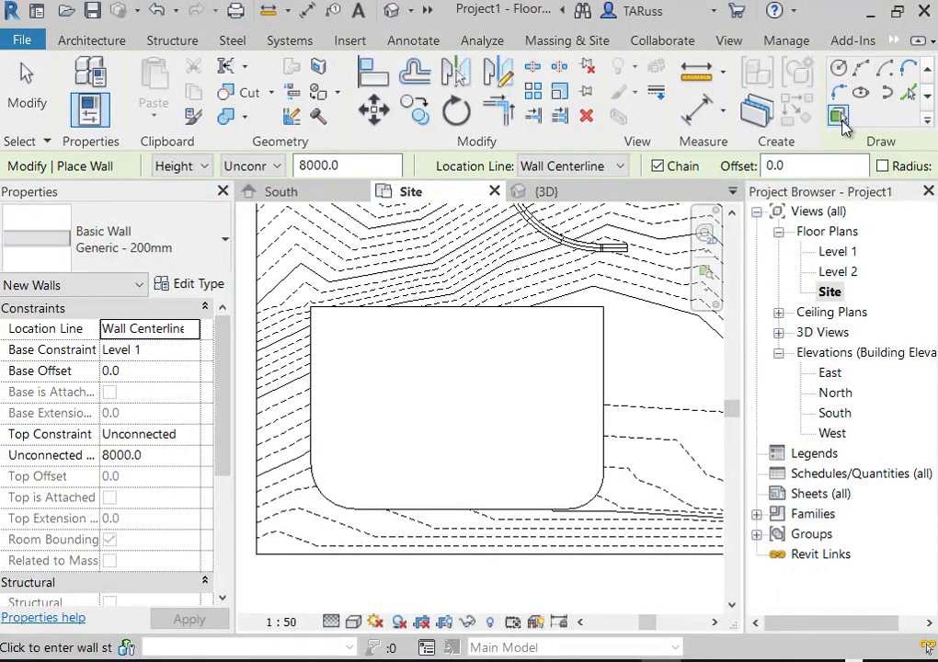
click(838, 117)
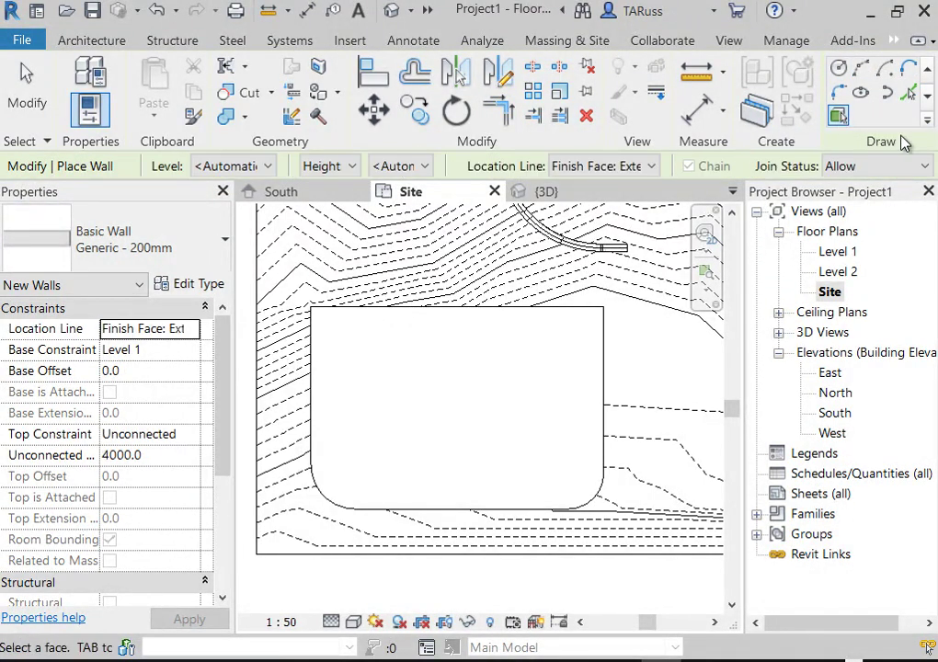
click(913, 95)
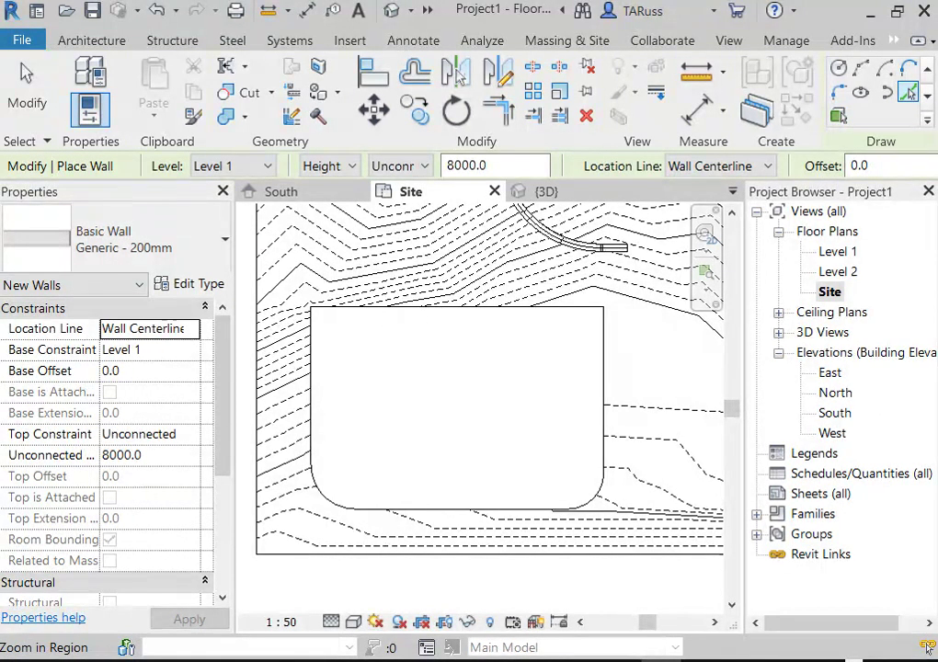
click(927, 71)
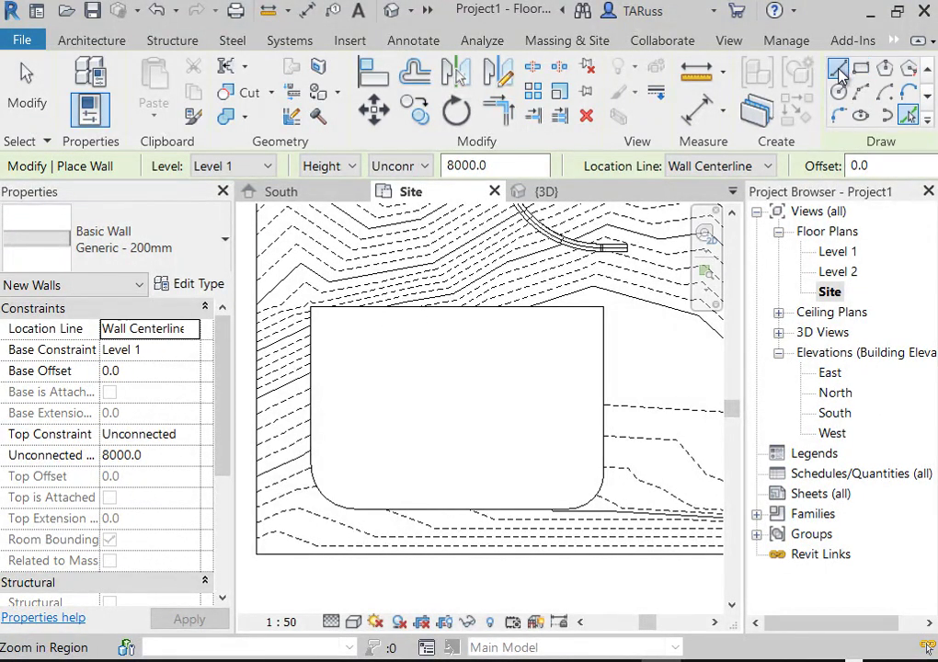
click(838, 71)
Draw a straight wall about 11900 mm long along the flattened piece's upper edge, from its upper-left to its upper-right corner.
scroll(333, 308, up, 3)
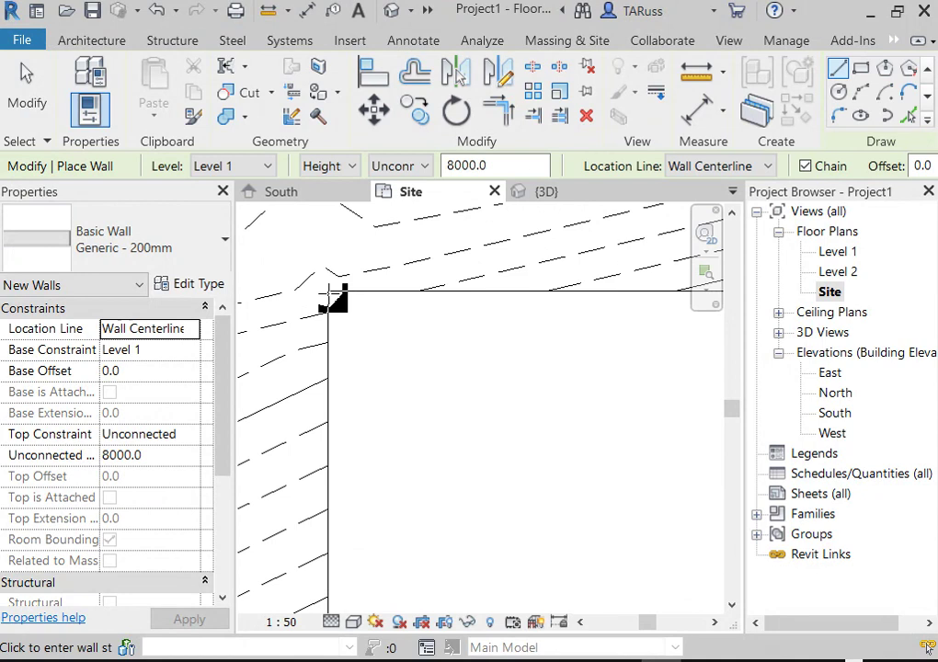
click(330, 295)
scroll(345, 303, down, 3)
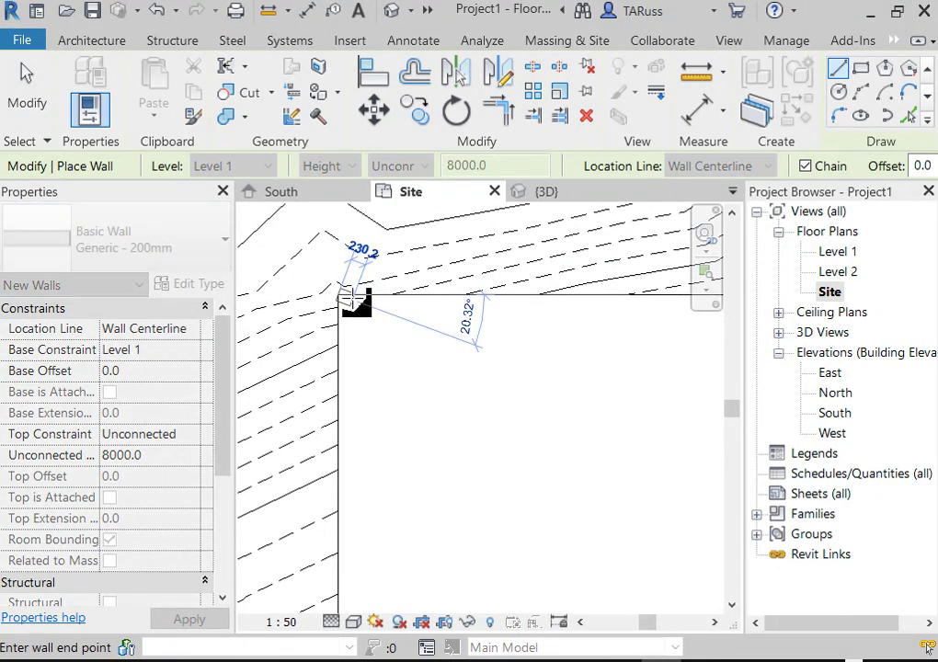
middle_drag(535, 300, 380, 296)
scroll(380, 297, down, 2)
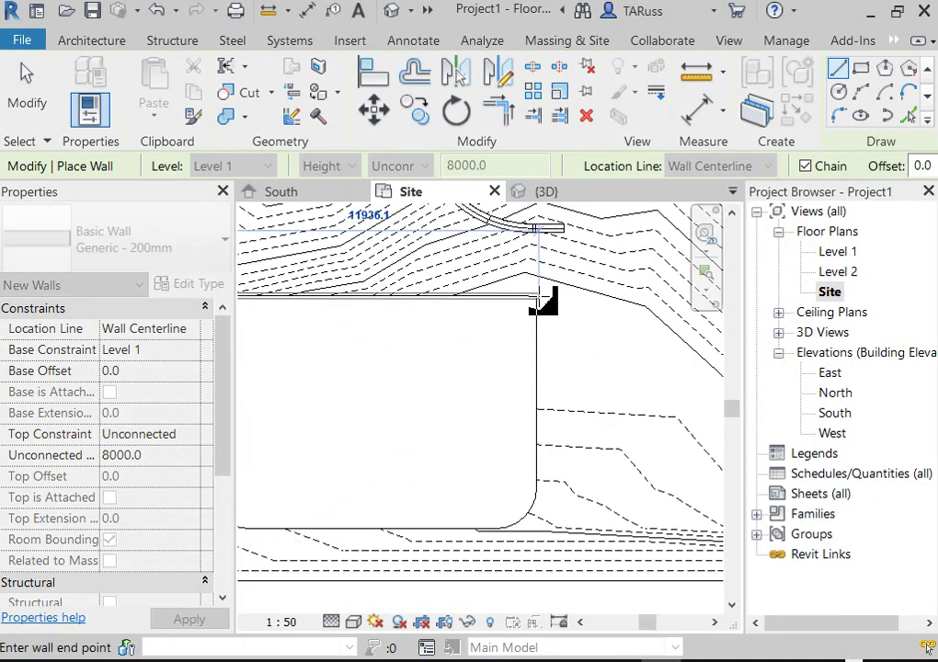
scroll(538, 296, up, 4)
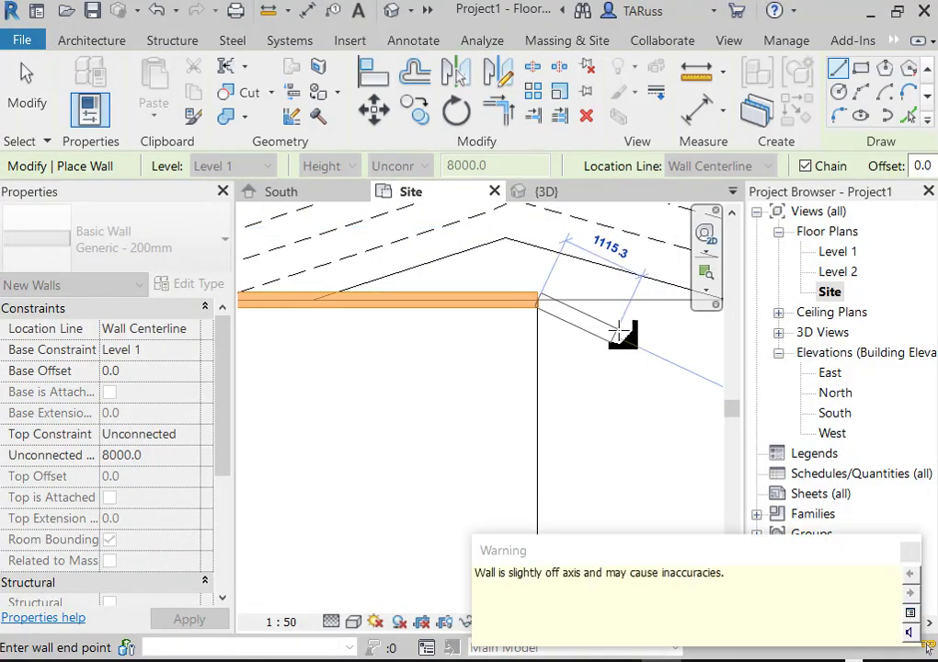
End the wall placement along the flattened piece's upper edge and open the default 3D view.
right_click(619, 329)
click(653, 340)
click(392, 10)
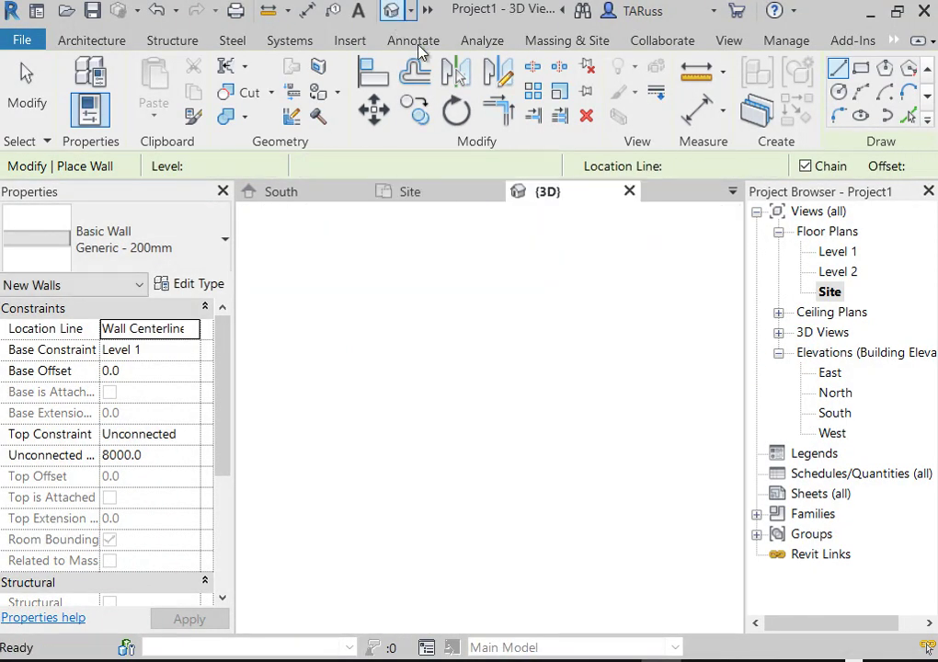
key(Escape)
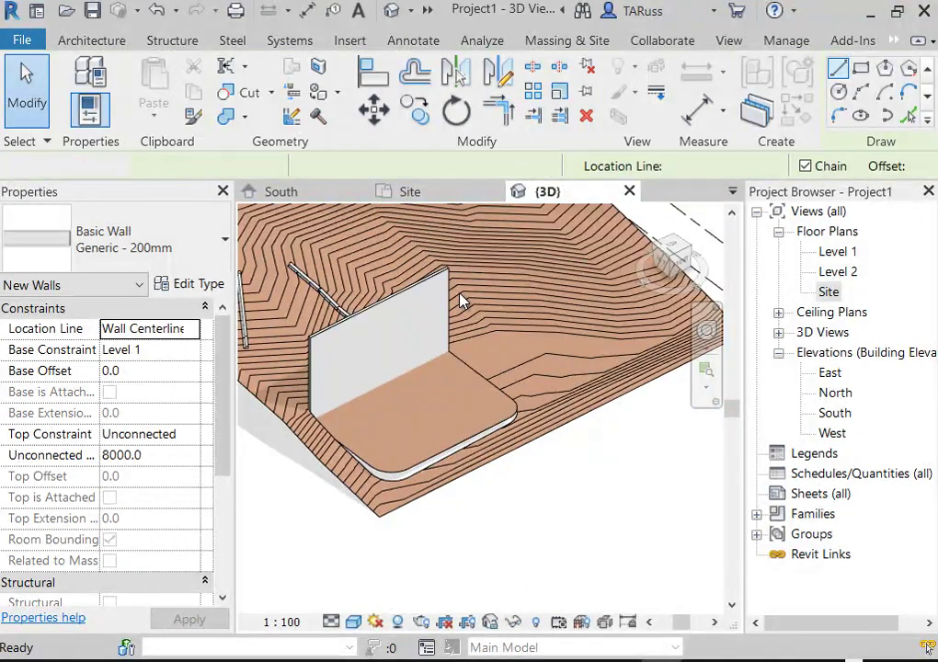
Lower the top of the new straight wall to an unconnected height of about 1916 mm in the 3D view.
scroll(342, 350, up, 3)
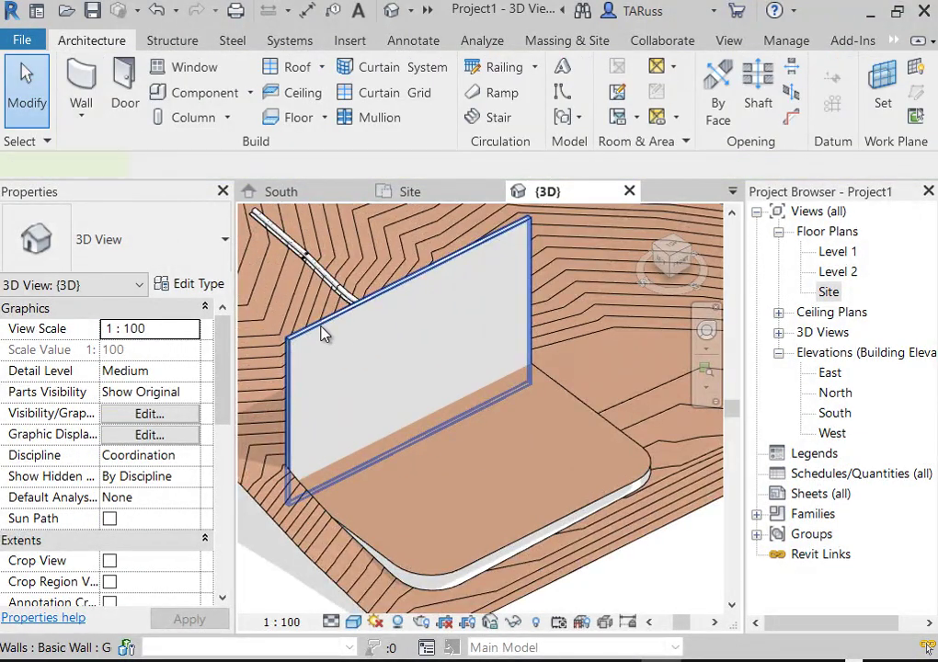
click(324, 335)
scroll(388, 314, up, 4)
drag(432, 266, 619, 300)
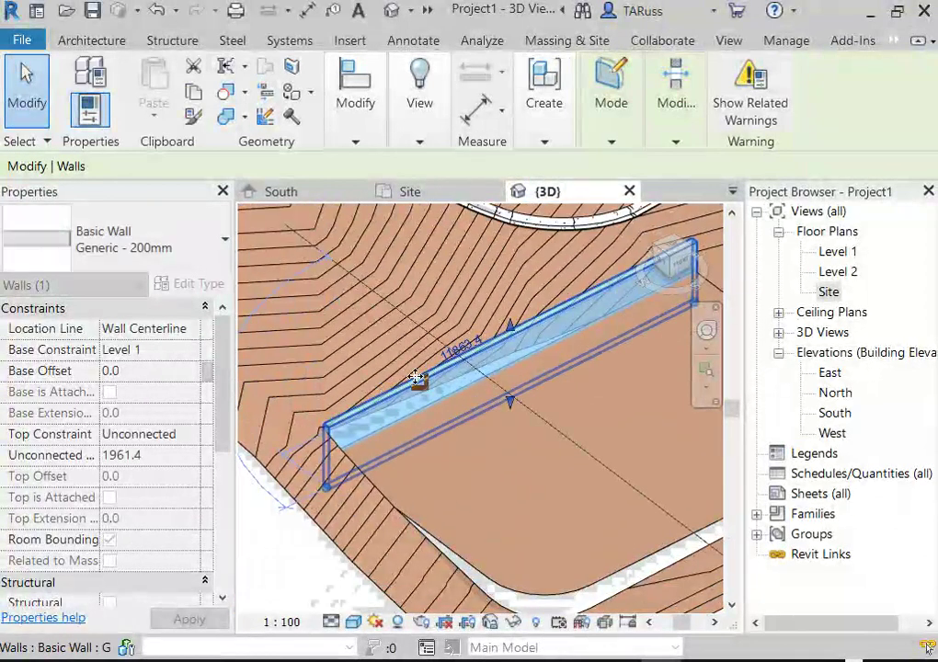
scroll(505, 337, up, 2)
drag(517, 332, 515, 342)
shift+middle_drag(515, 343, 299, 434)
scroll(446, 314, down, 3)
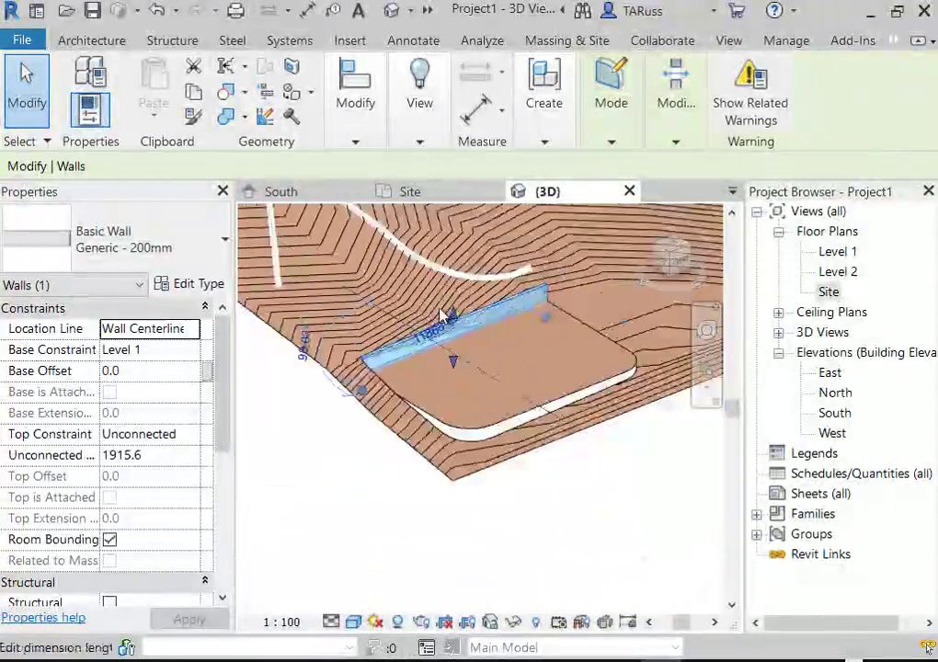
scroll(479, 310, up, 3)
shift+middle_drag(479, 310, 423, 494)
click(423, 494)
Select the flattened topography piece, open the Site floor plan and start editing its surface with point placement.
shift+middle_drag(435, 396, 502, 414)
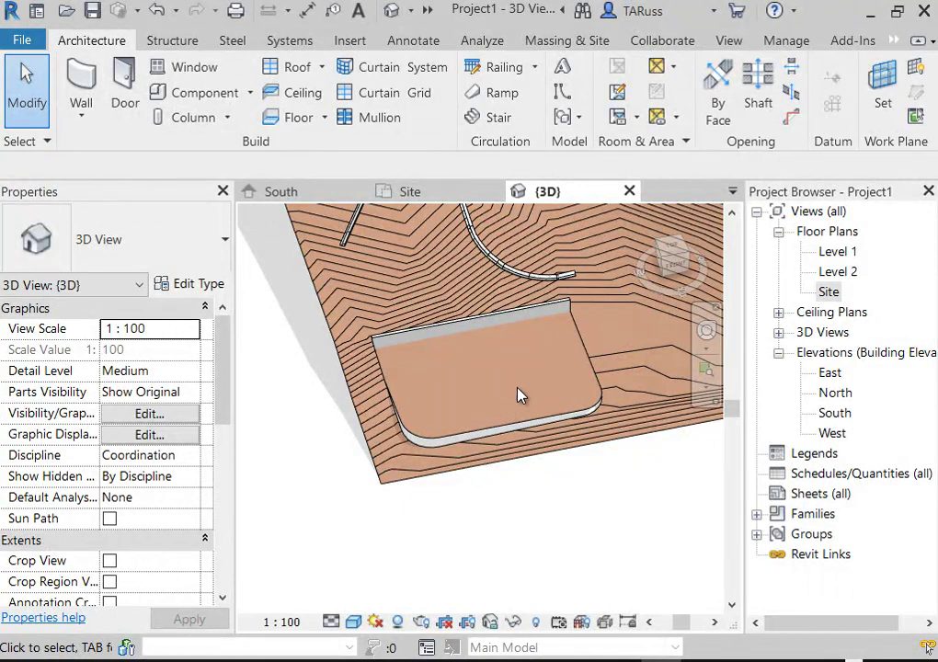
click(442, 440)
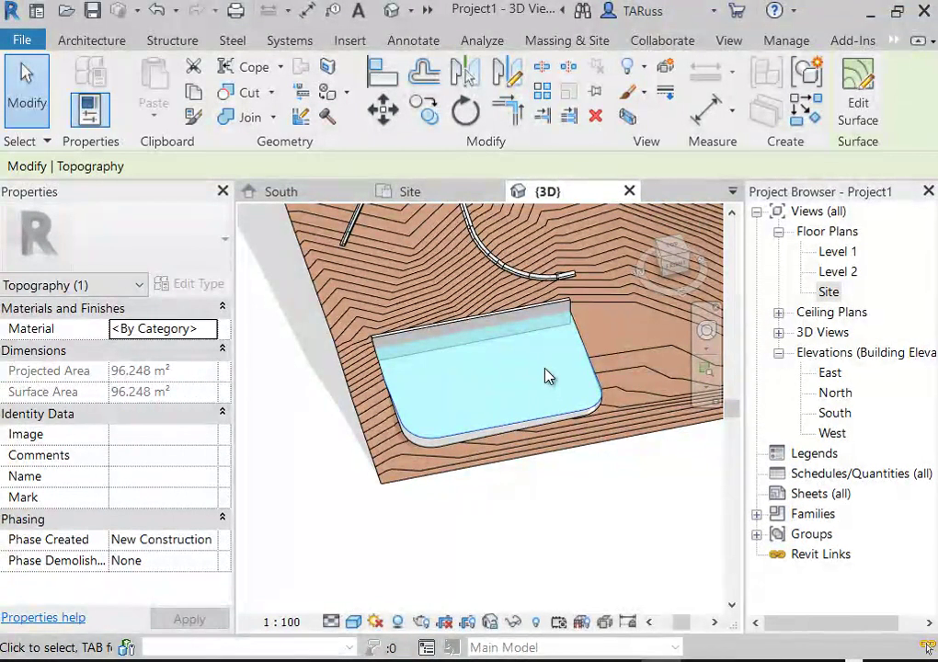
double_click(829, 292)
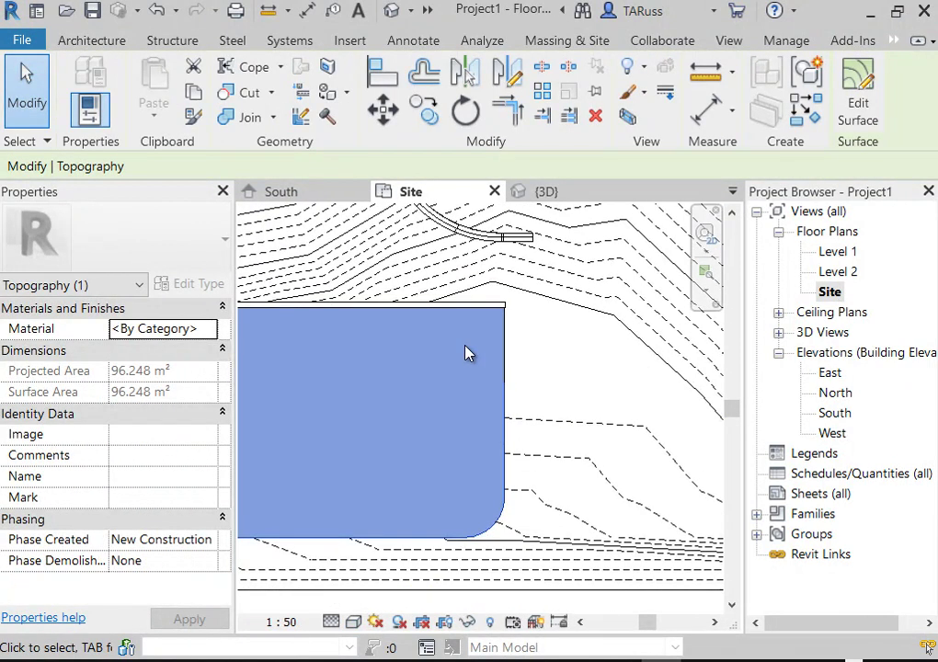
scroll(464, 353, up, 2)
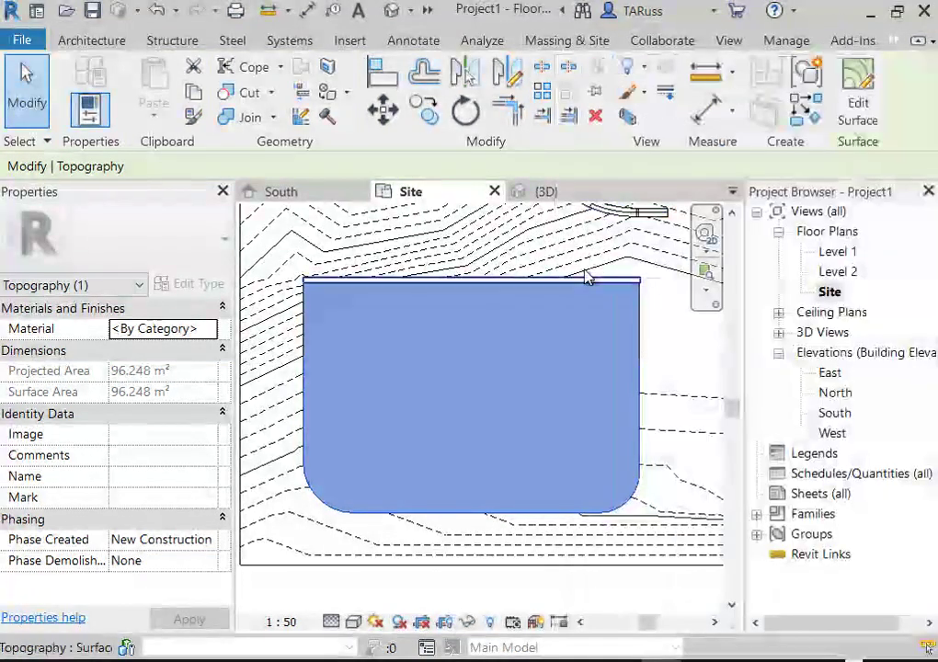
click(859, 97)
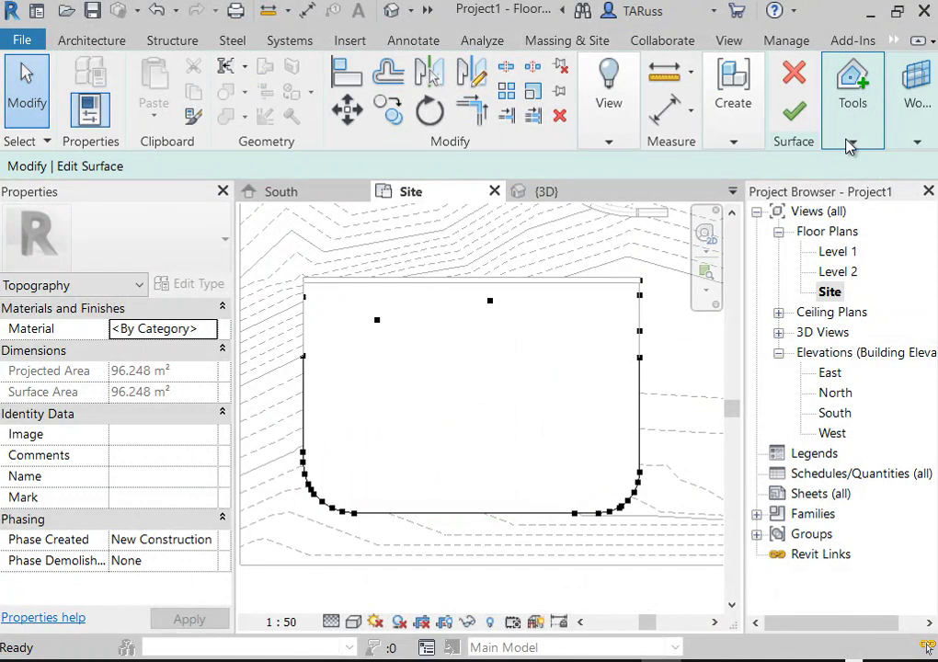
click(851, 144)
click(771, 189)
scroll(438, 379, up, 1)
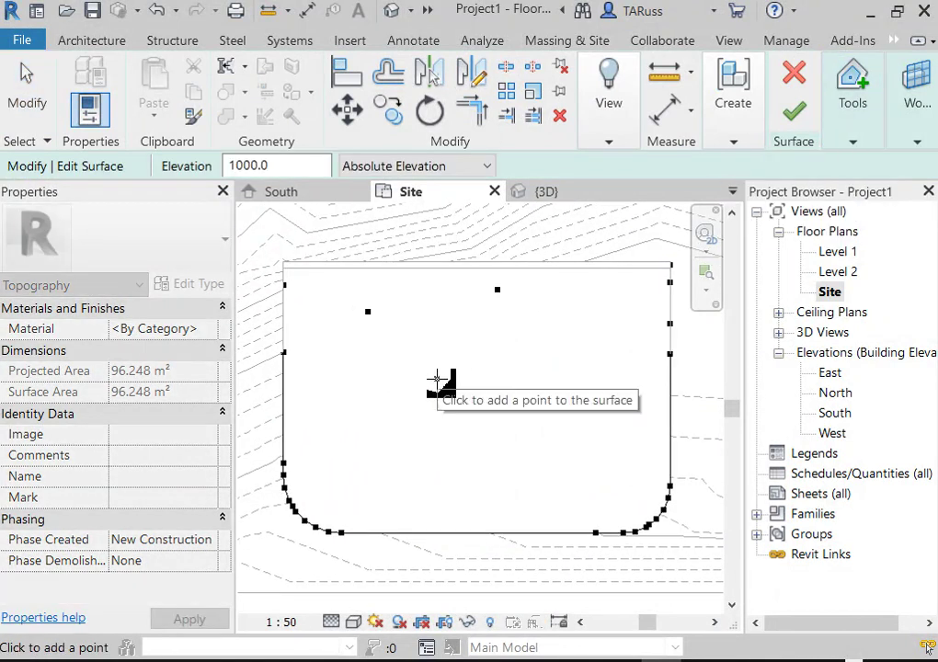
Add four points at absolute elevation 500 in a small quadrilateral near the flattened piece's centre and finish the surface.
click(306, 210)
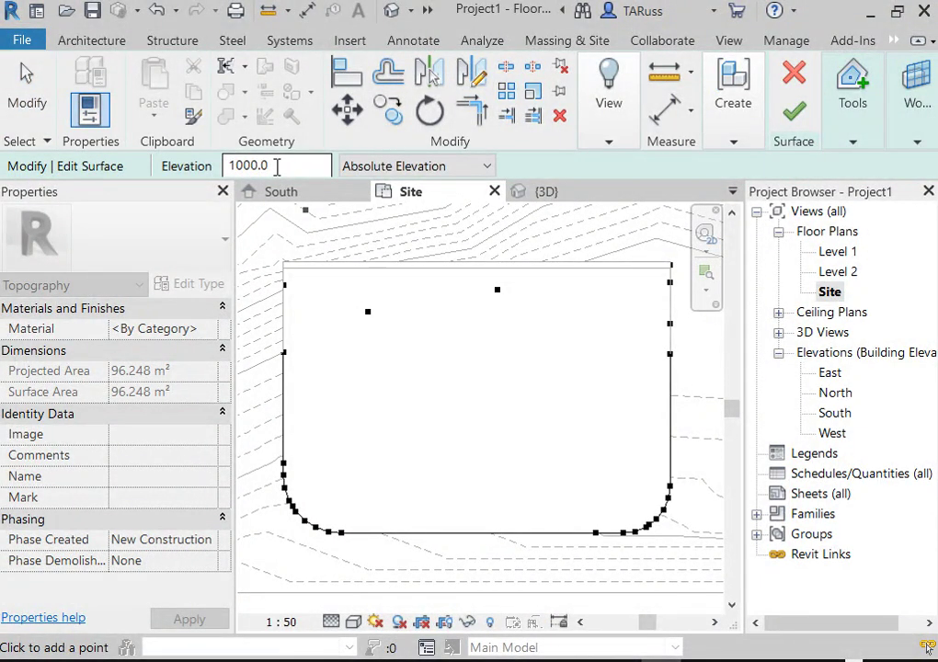
click(276, 166)
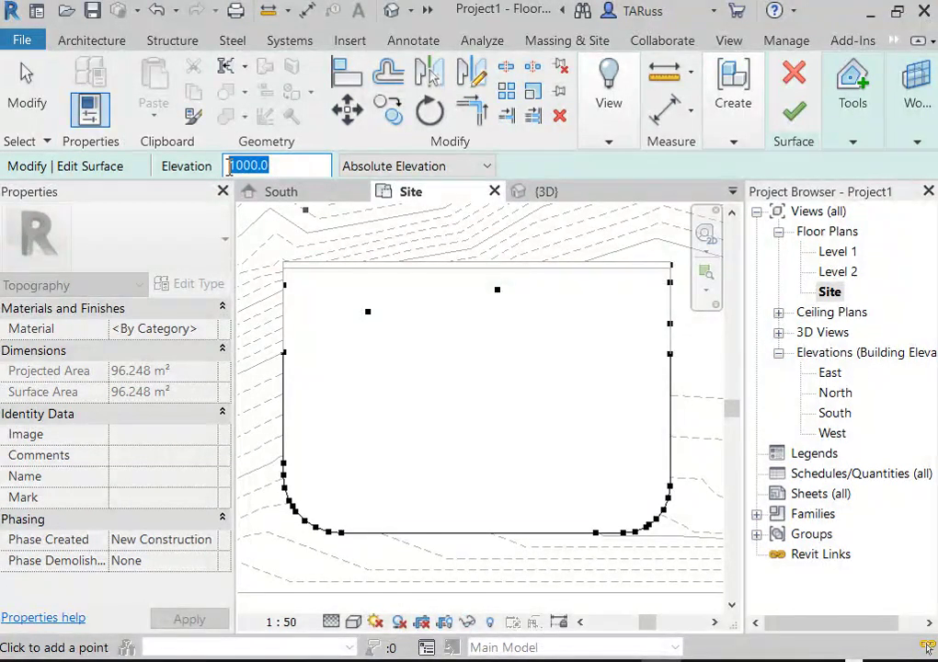
click(464, 371)
click(497, 369)
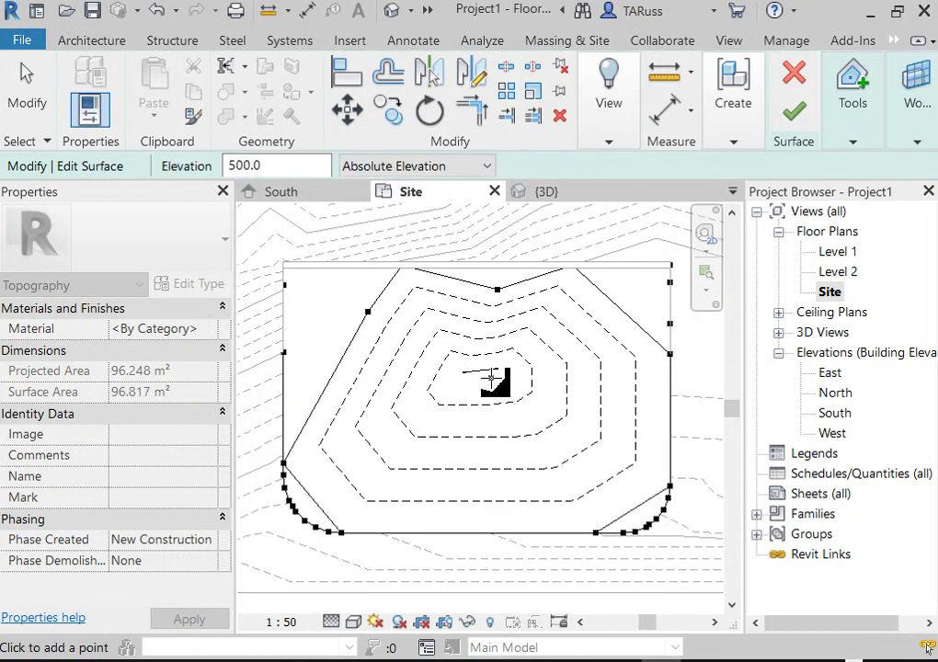
click(464, 399)
click(494, 401)
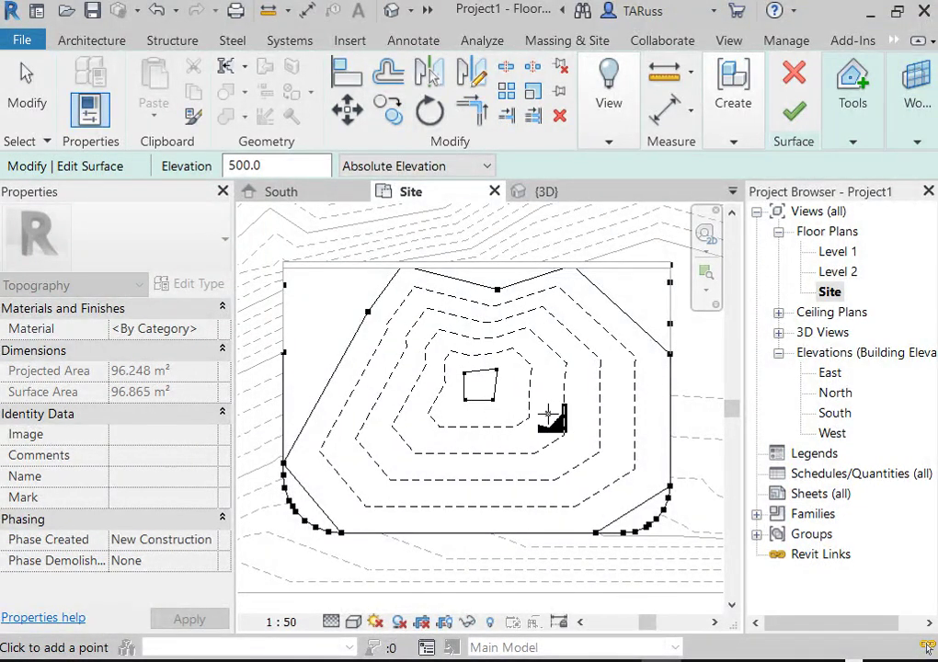
click(794, 110)
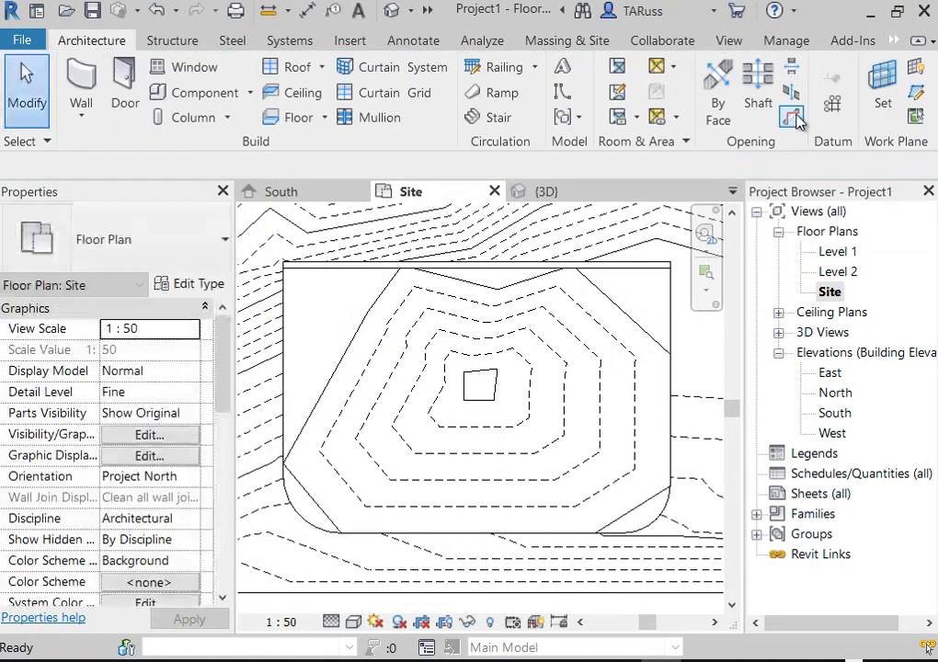
Open the default 3D view and examine the contours of the edited topography piece from several angles.
click(392, 11)
mouse_move(486, 288)
shift+middle_down()
mouse_move(419, 373)
mouse_move(524, 371)
mouse_move(477, 385)
shift+middle_up()
scroll(477, 385, up, 6)
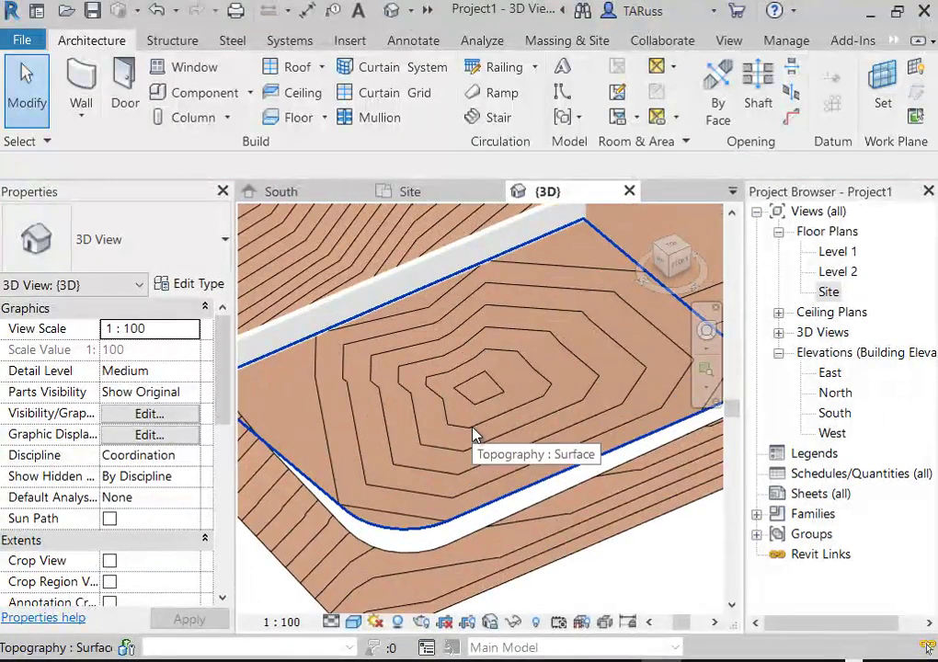
click(476, 515)
scroll(444, 419, down, 5)
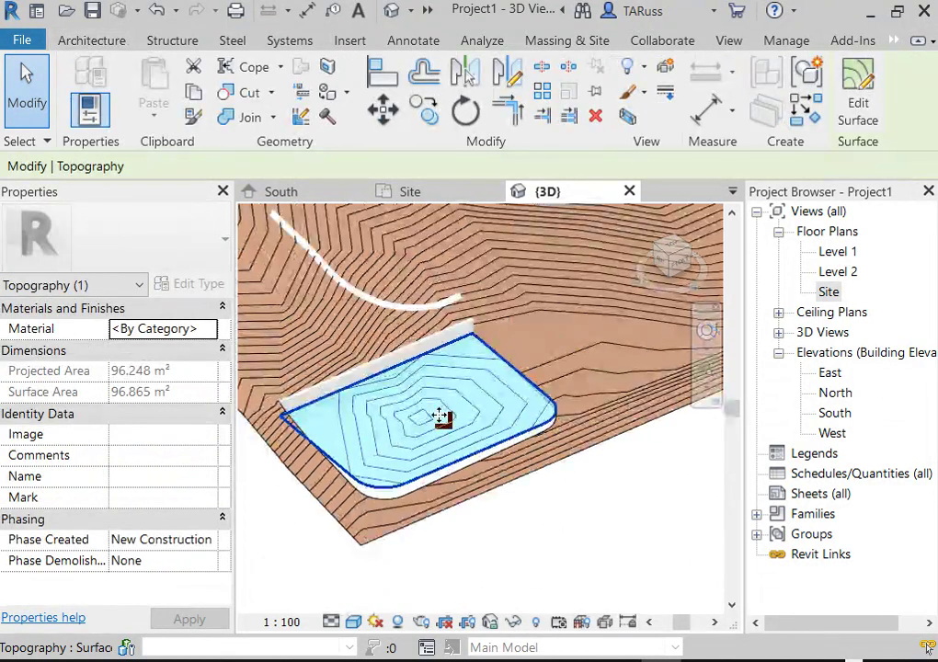
key(Escape)
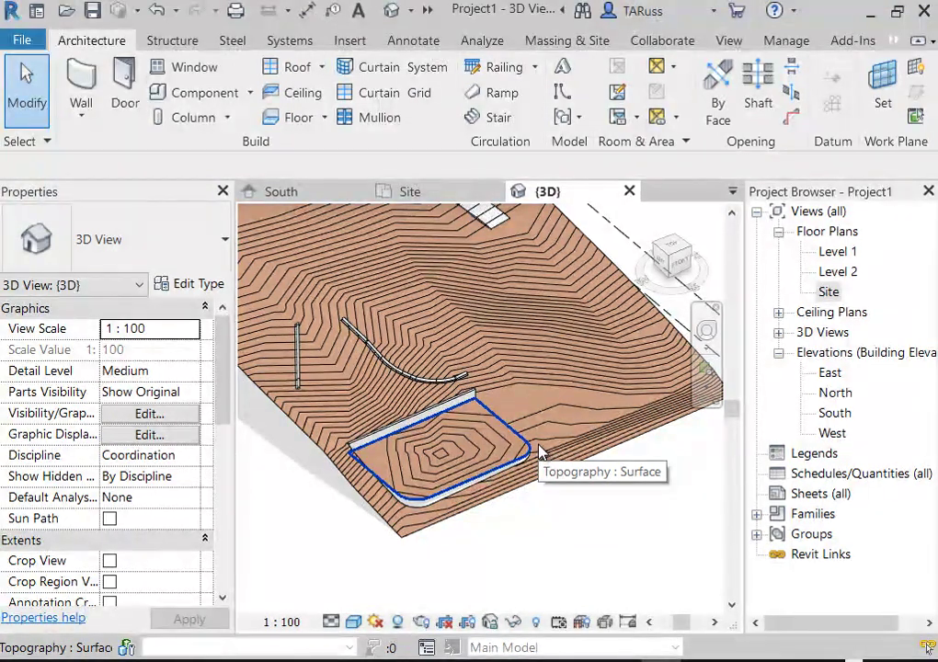
Assign the material Concrete, Cast-in-Place gray to the split-off topography piece beside the wall.
scroll(455, 504, up, 3)
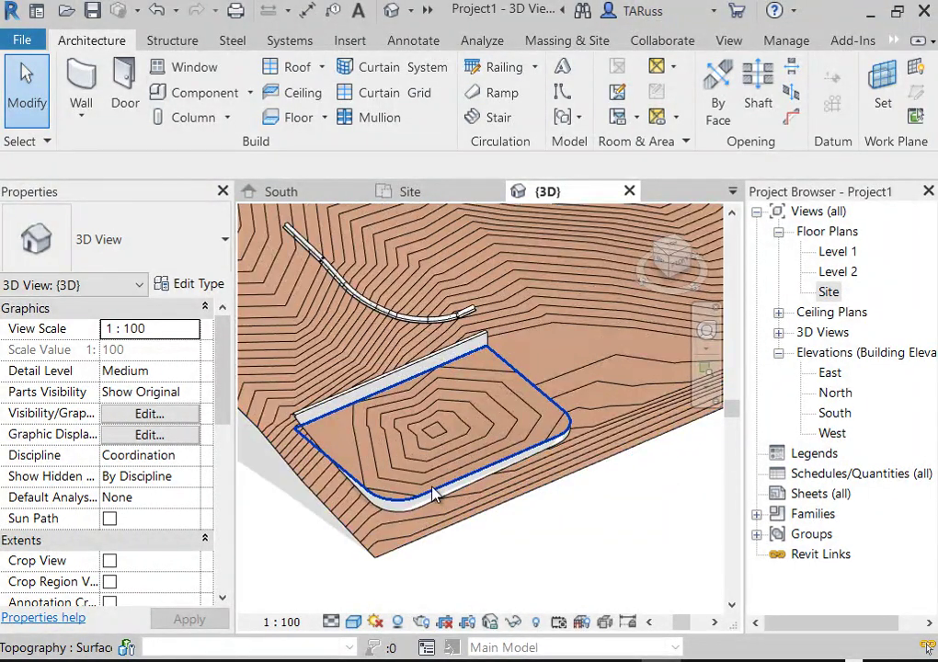
click(433, 490)
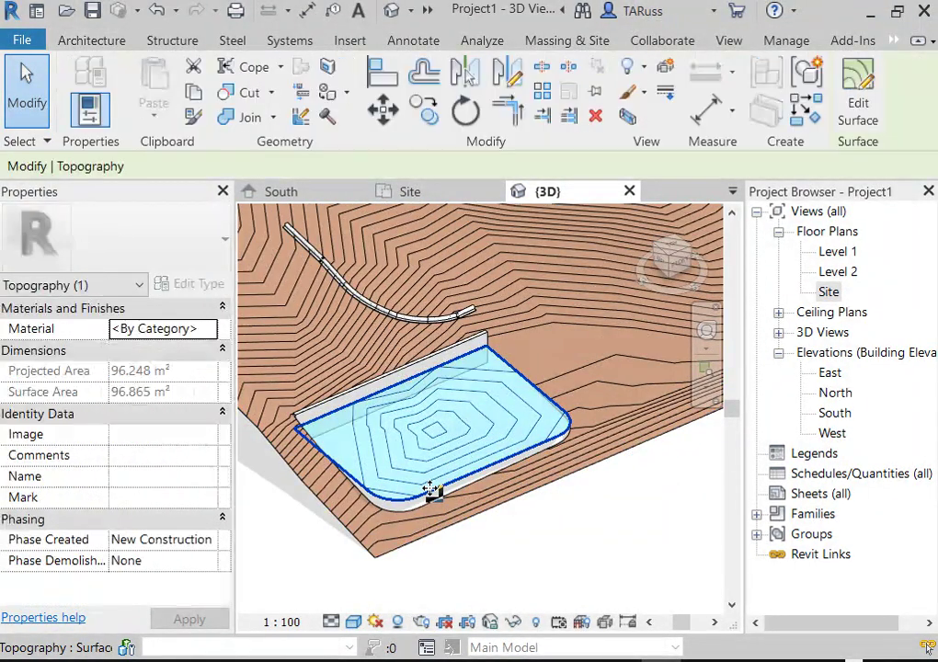
click(219, 336)
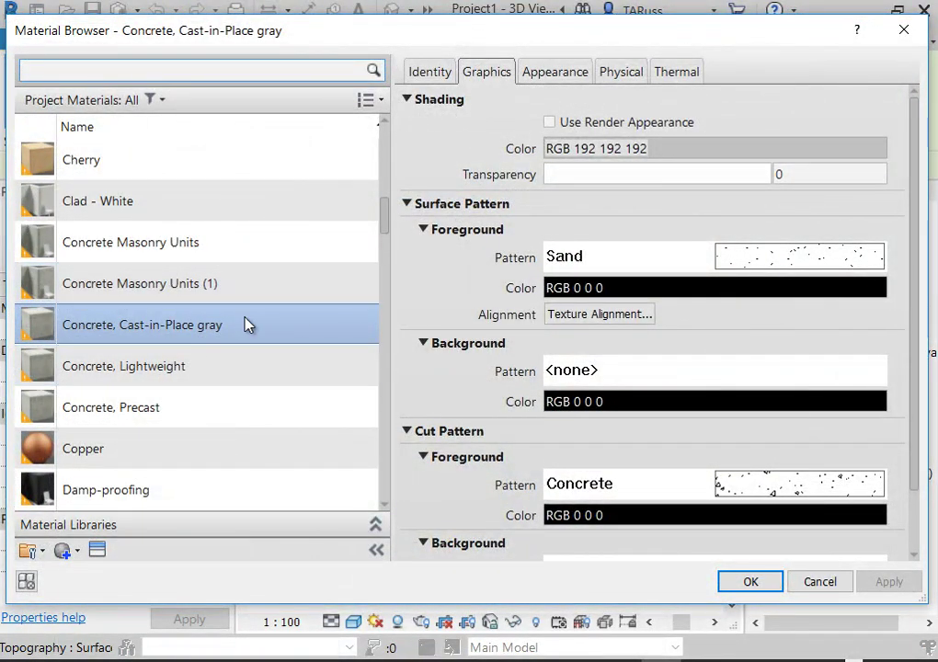
click(773, 583)
key(Escape)
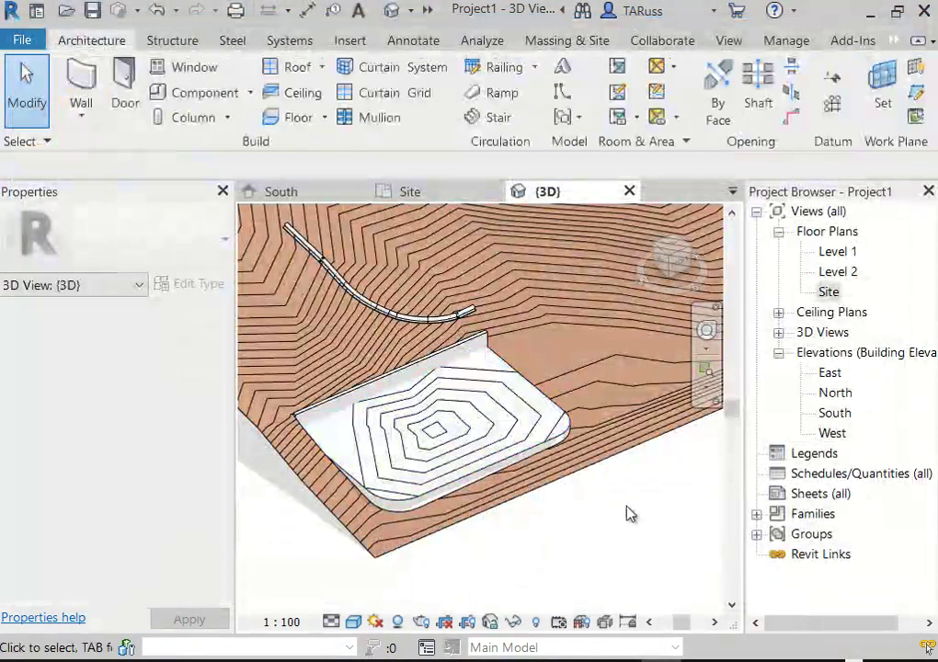
scroll(391, 425, down, 3)
shift+middle_drag(391, 425, 487, 509)
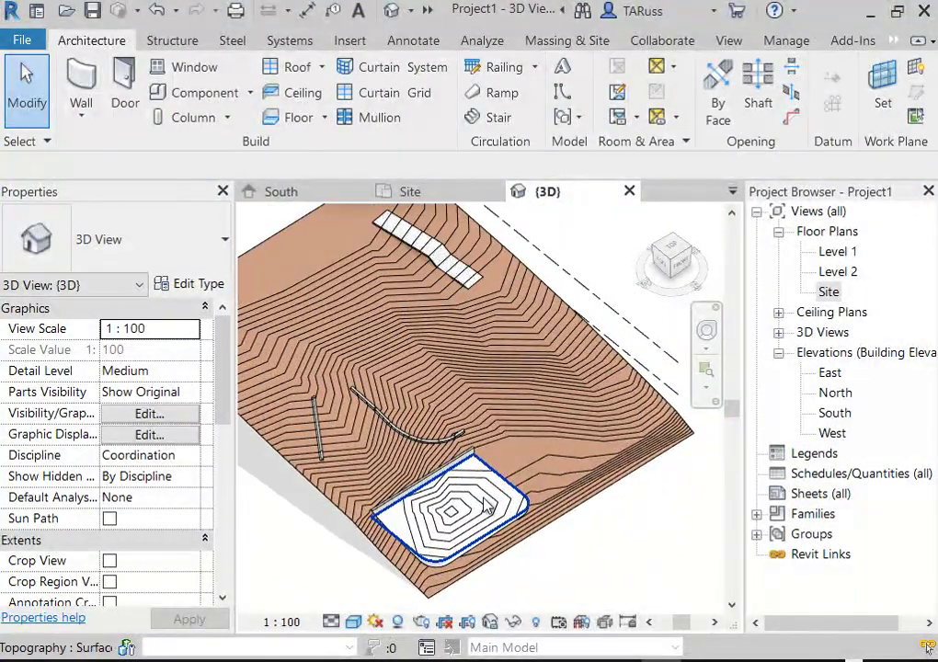